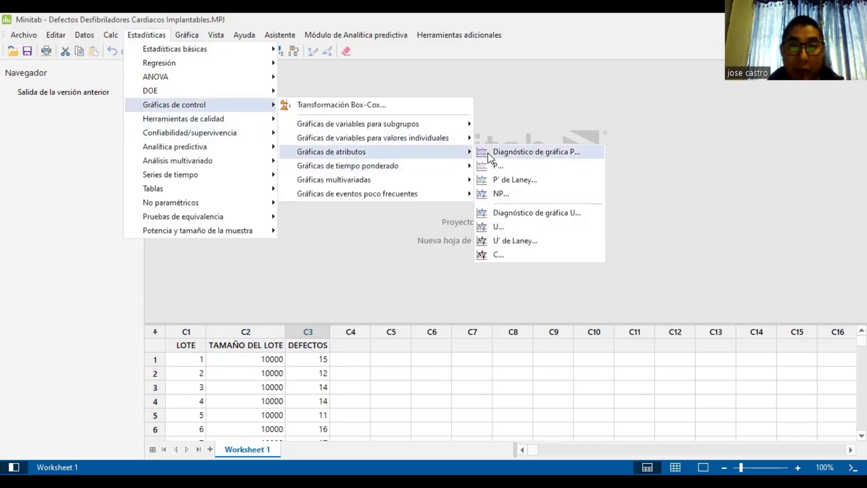
# Run a P chart diagnostic on DEFECTOS with a subgroup size of 10000 and view the resulting graph enlarged
pyautogui.click(488, 153)
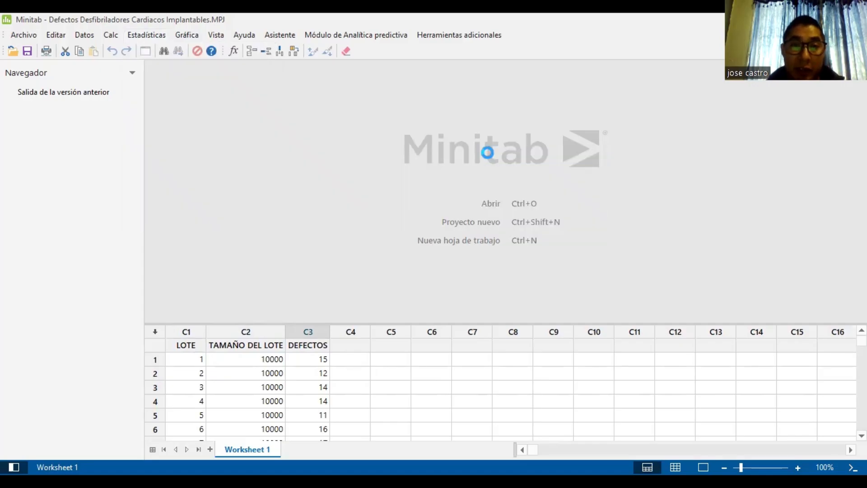
pyautogui.doubleClick(299, 182)
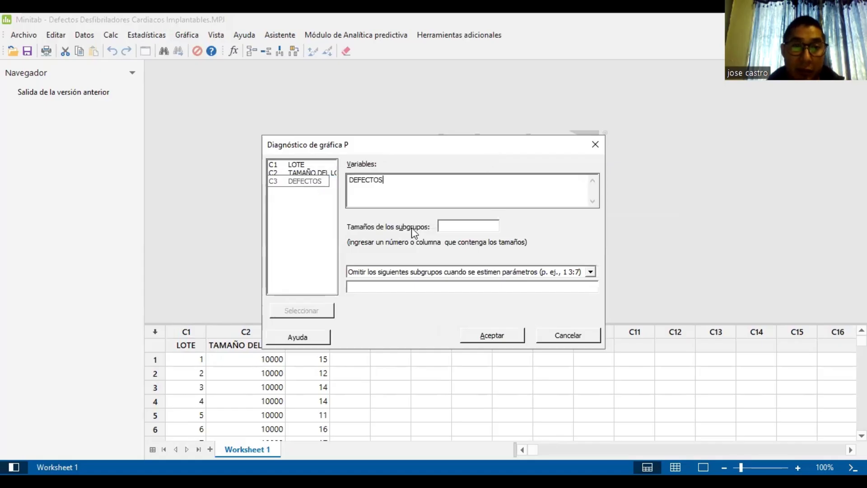
pyautogui.click(470, 224)
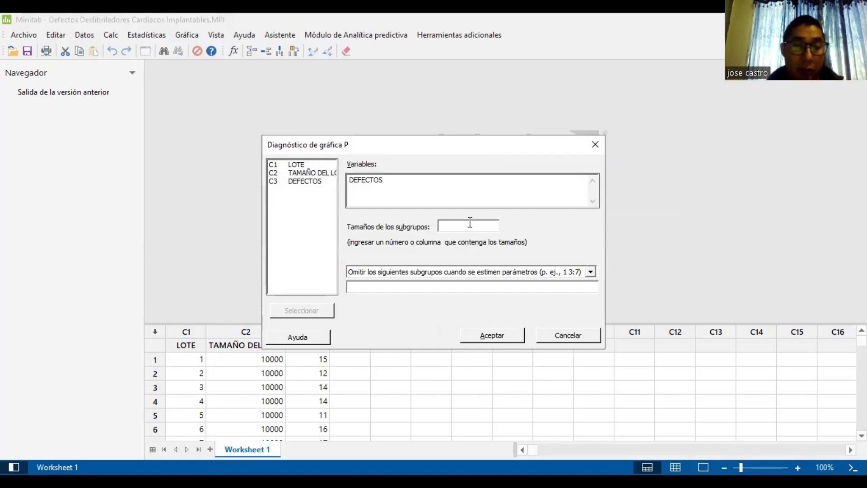
pyautogui.write('10000')
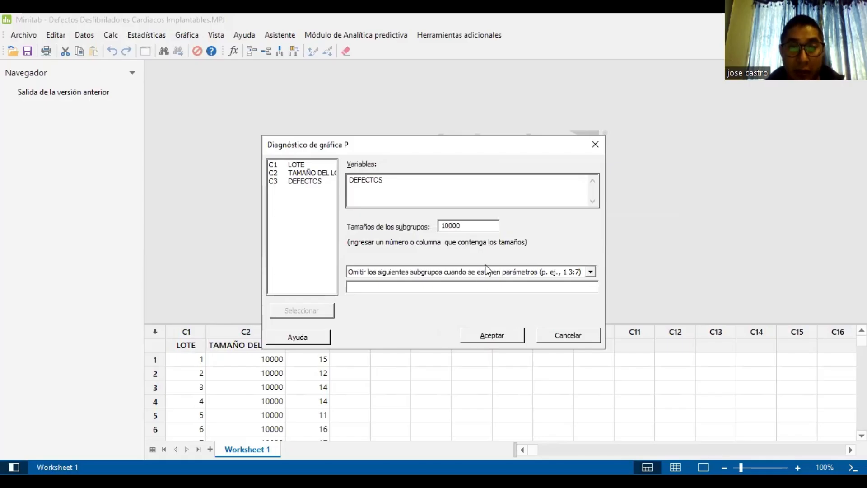
pyautogui.click(492, 340)
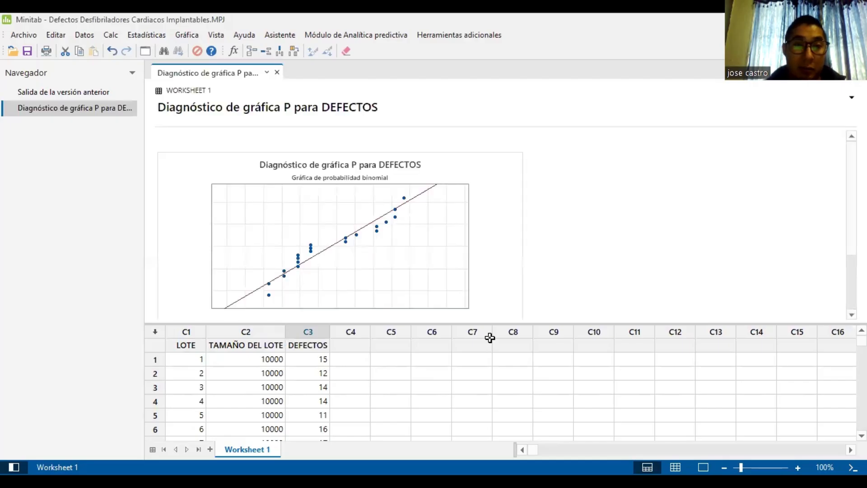
pyautogui.scroll(-1, 433, 249)
pyautogui.doubleClick(432, 250)
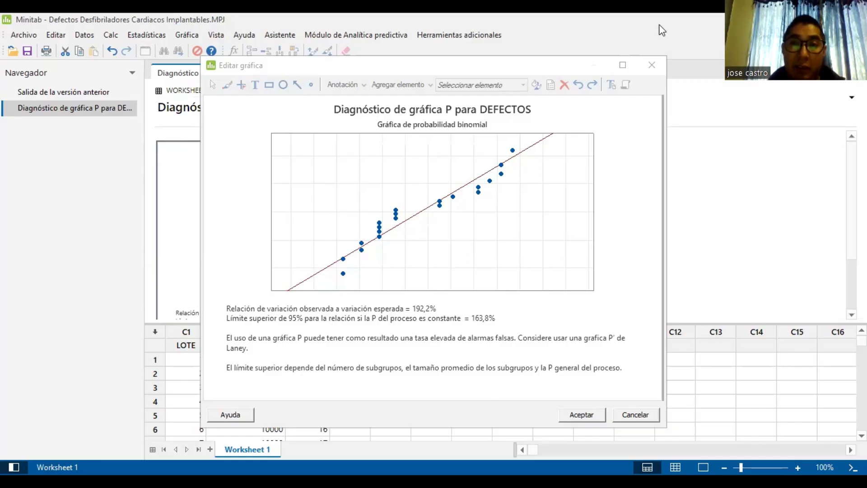
pyautogui.press('Escape')
pyautogui.click(145, 35)
pyautogui.moveTo(191, 103)
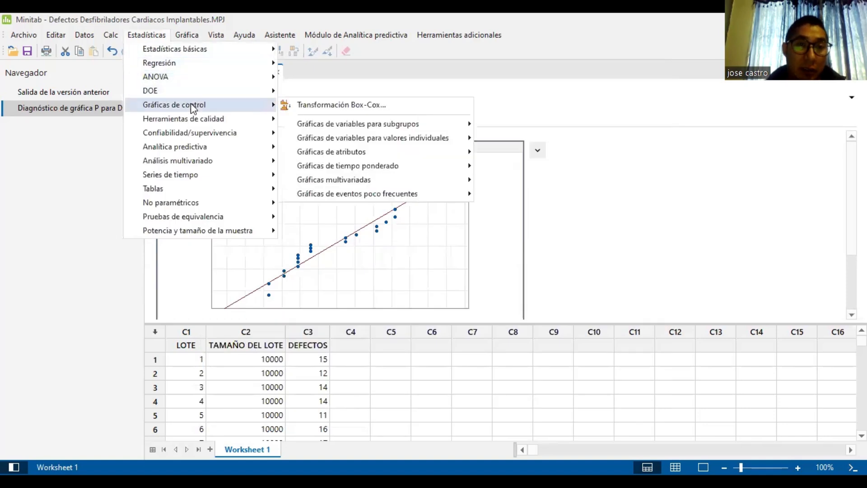
pyautogui.moveTo(385, 154)
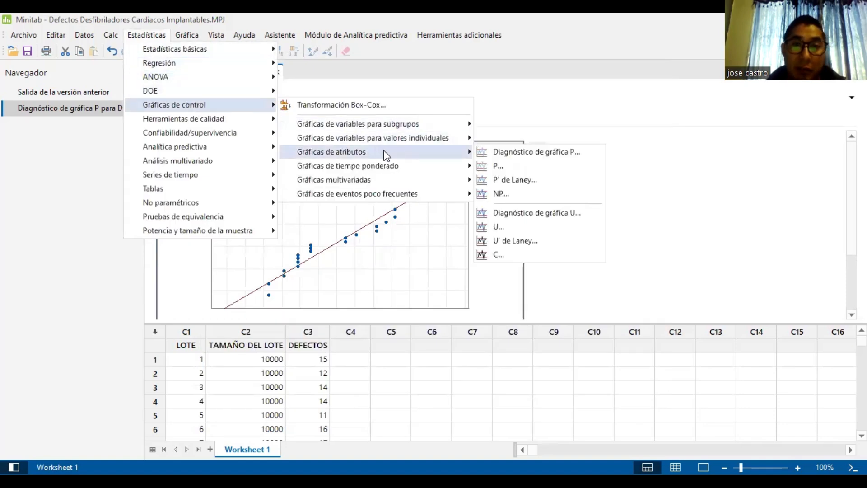
pyautogui.click(535, 154)
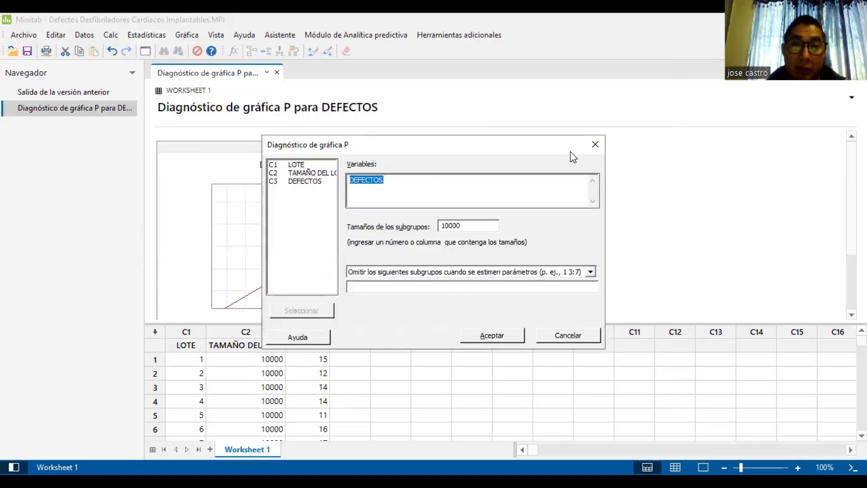
pyautogui.click(595, 145)
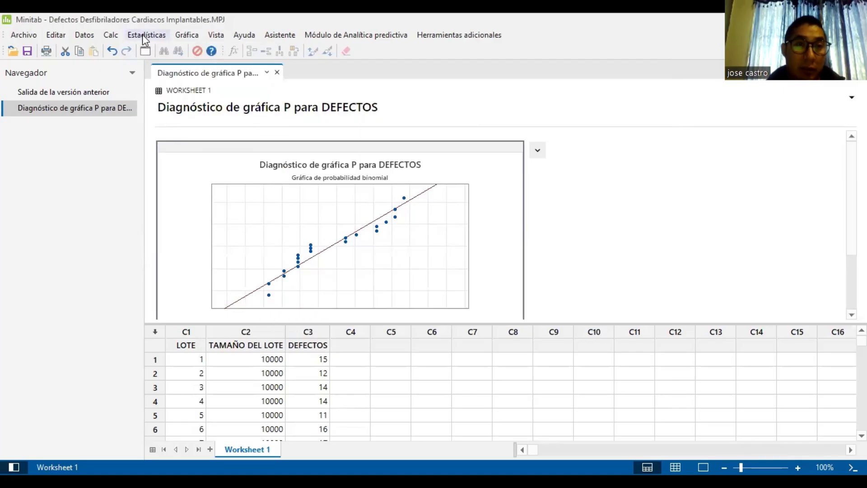
# Set up a P control chart with DEFECTOS as the variable and TAMAÑO DEL LOTE as the subgroup sizes
pyautogui.click(147, 35)
pyautogui.moveTo(228, 107)
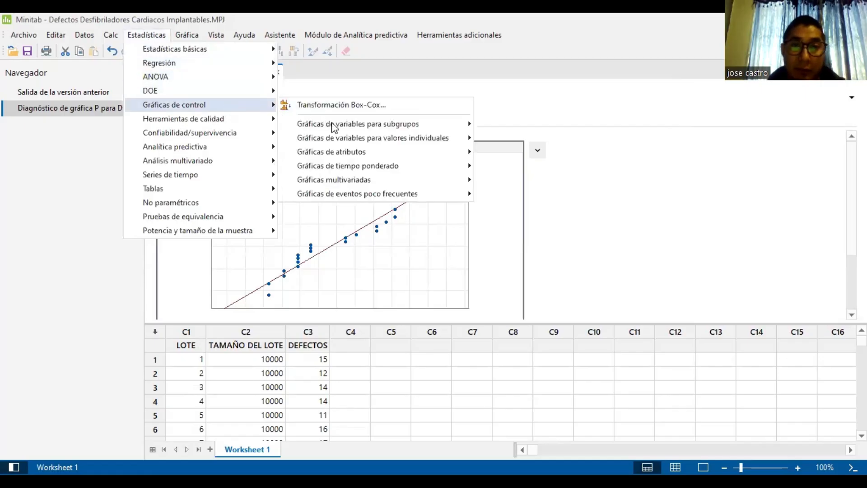
pyautogui.moveTo(457, 153)
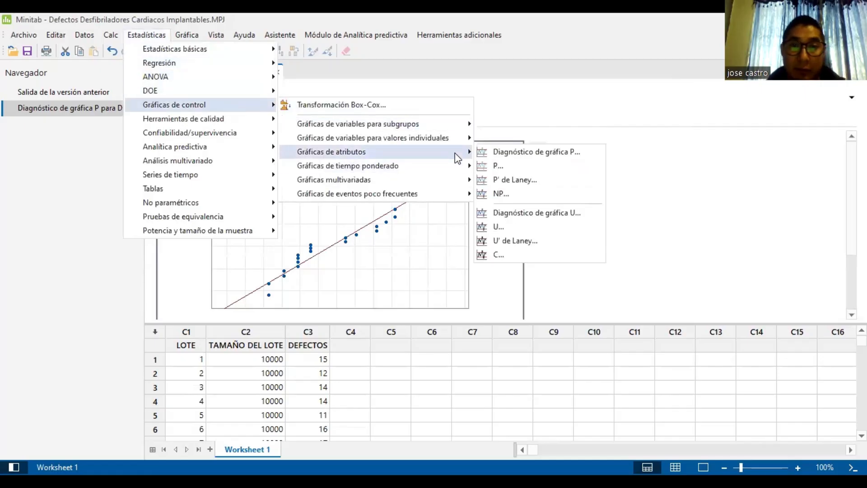
pyautogui.click(498, 166)
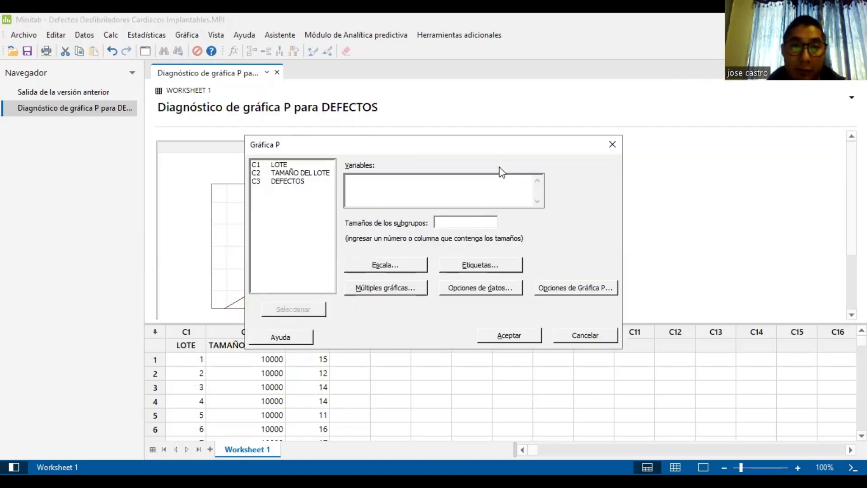
pyautogui.doubleClick(285, 181)
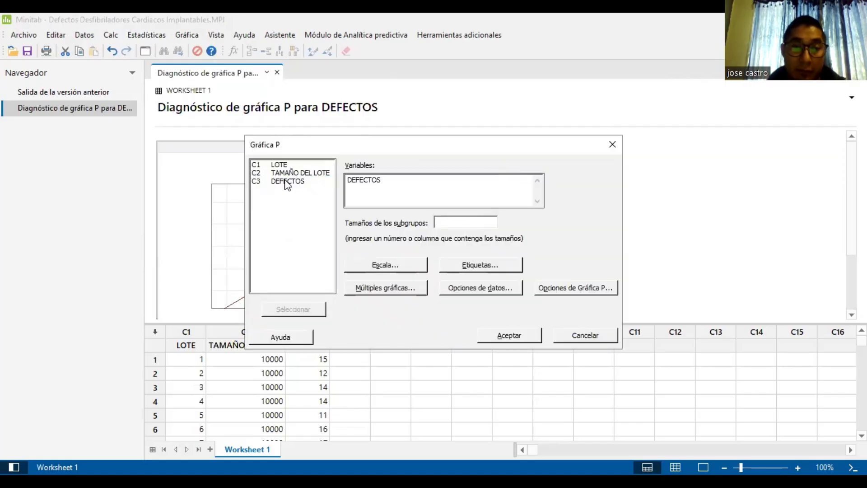
pyautogui.click(467, 221)
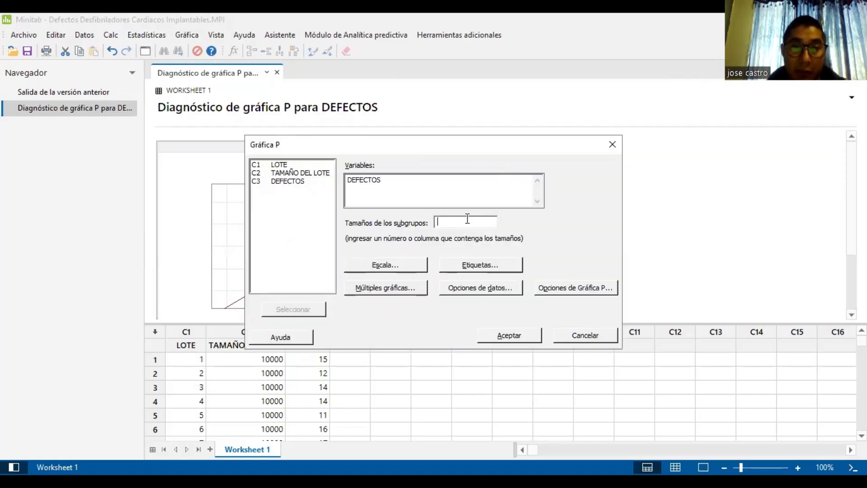
pyautogui.doubleClick(321, 174)
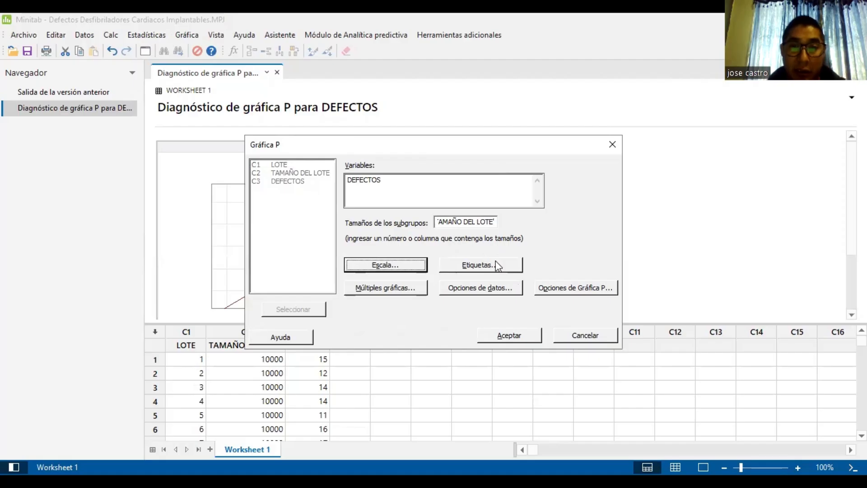
# Enable the three remaining special-cause tests so all four are applied, and generate the P chart of DEFECTOS
pyautogui.click(587, 292)
pyautogui.click(403, 156)
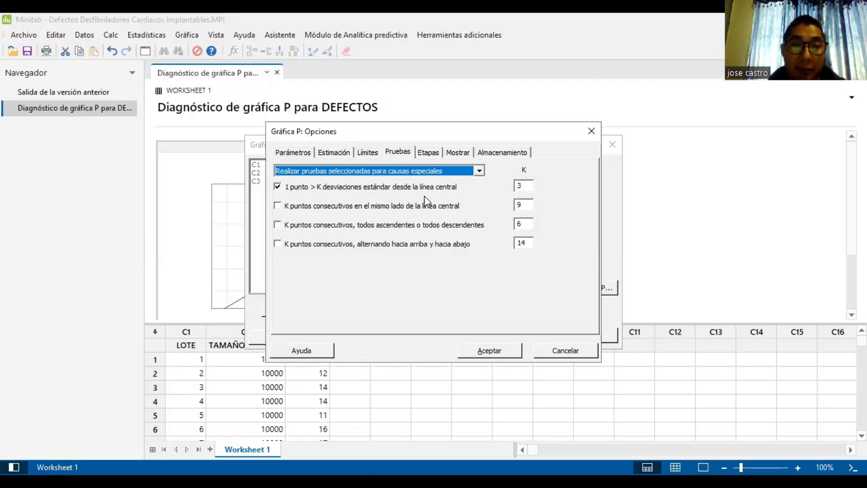
pyautogui.click(278, 206)
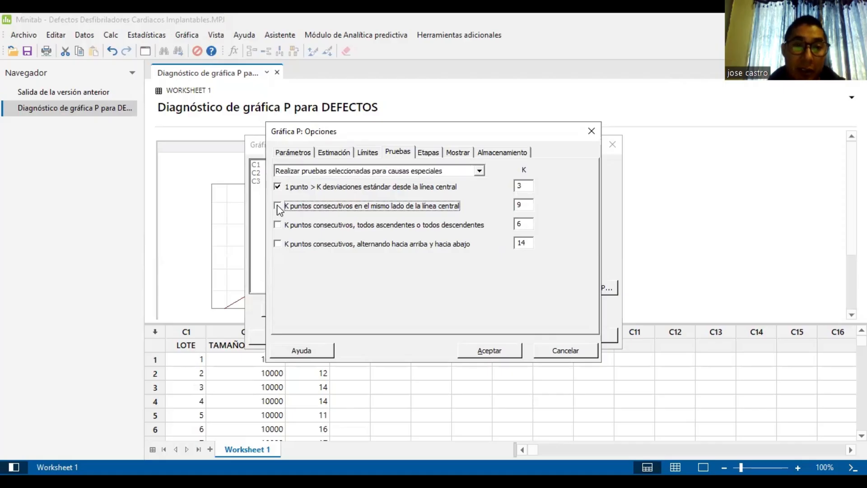
pyautogui.click(278, 225)
pyautogui.click(278, 248)
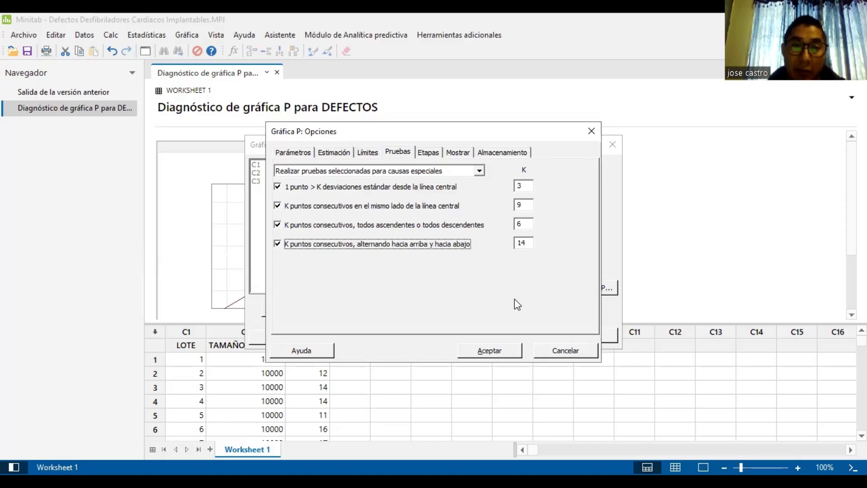
pyautogui.click(495, 351)
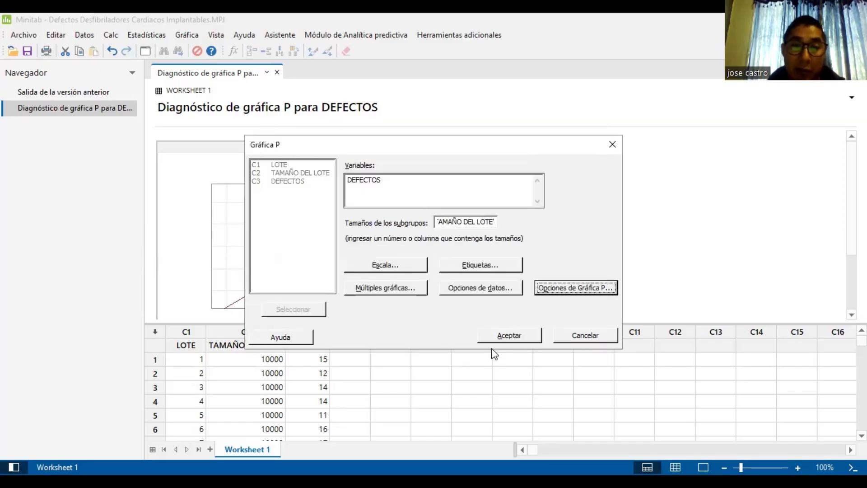
pyautogui.click(503, 337)
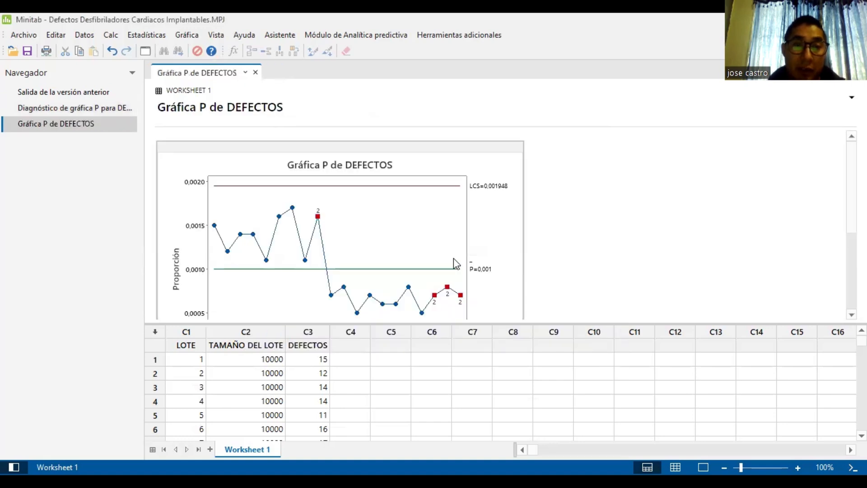
# Open the P chart of DEFECTOS enlarged and examine its flagged data points
pyautogui.doubleClick(454, 258)
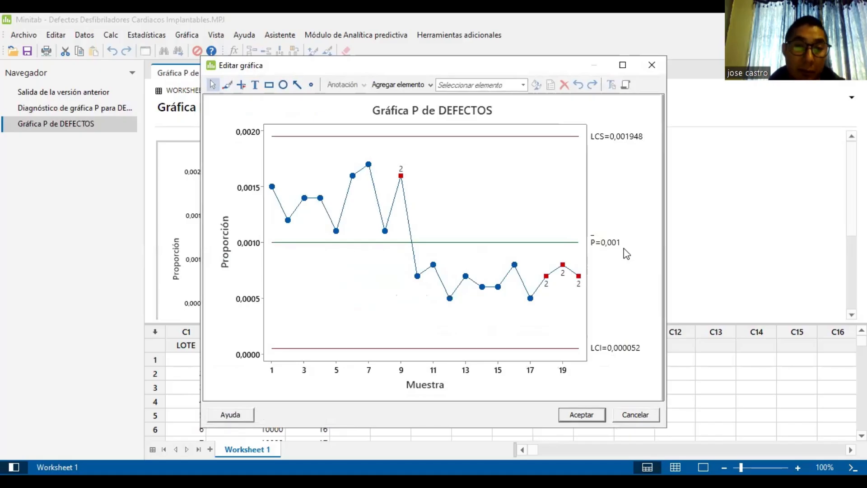
pyautogui.click(400, 176)
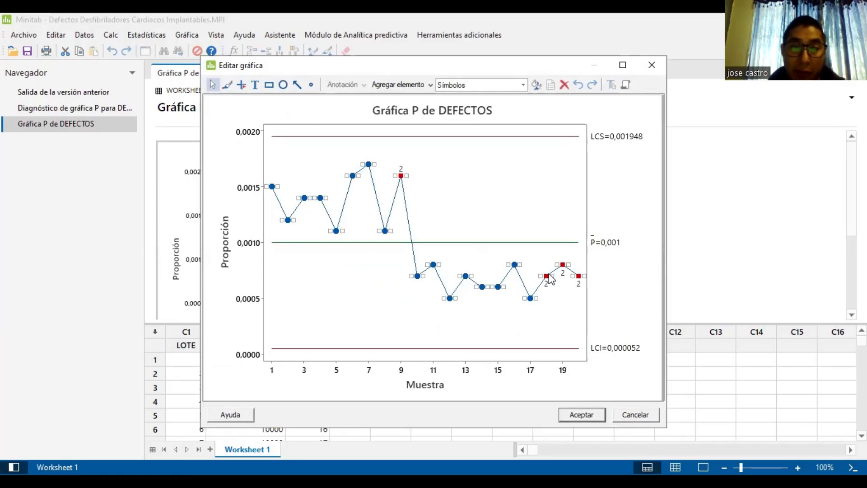
pyautogui.moveTo(403, 182)
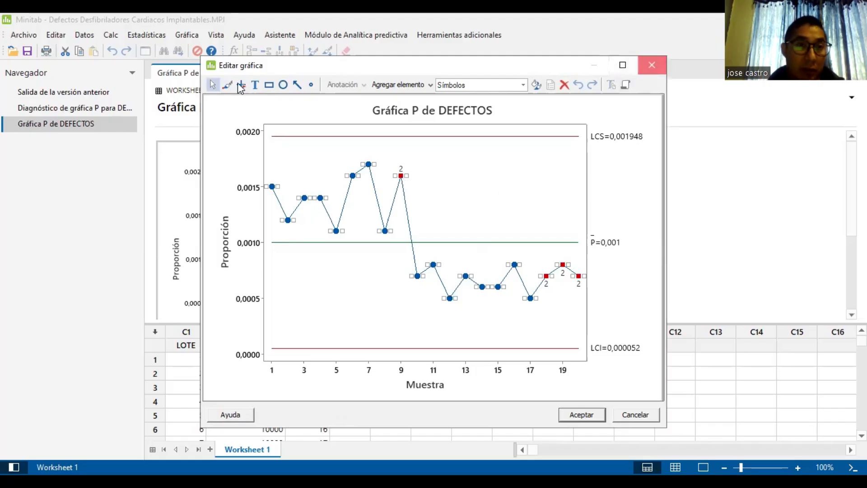
# Set up a Laney P' chart with DEFECTOS as the variable and TAMAÑO DEL LOTE as the subgroup sizes
pyautogui.click(147, 36)
pyautogui.moveTo(203, 107)
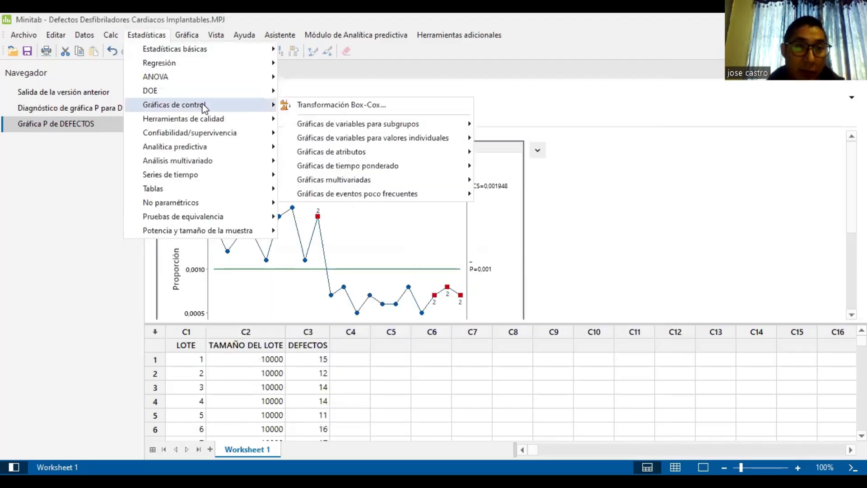
pyautogui.moveTo(362, 152)
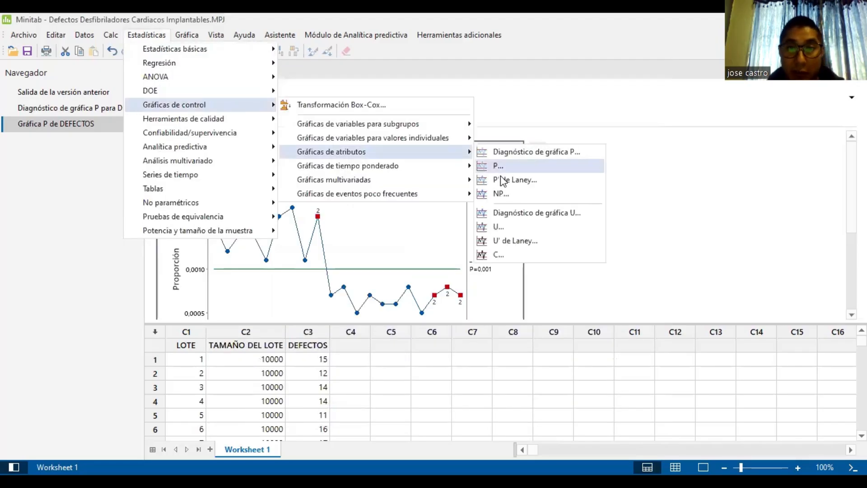
pyautogui.click(514, 181)
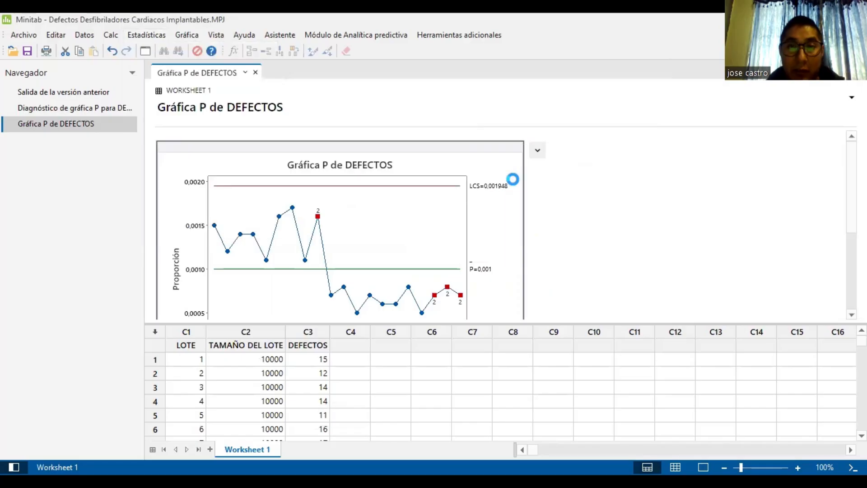
pyautogui.doubleClick(269, 181)
pyautogui.click(449, 222)
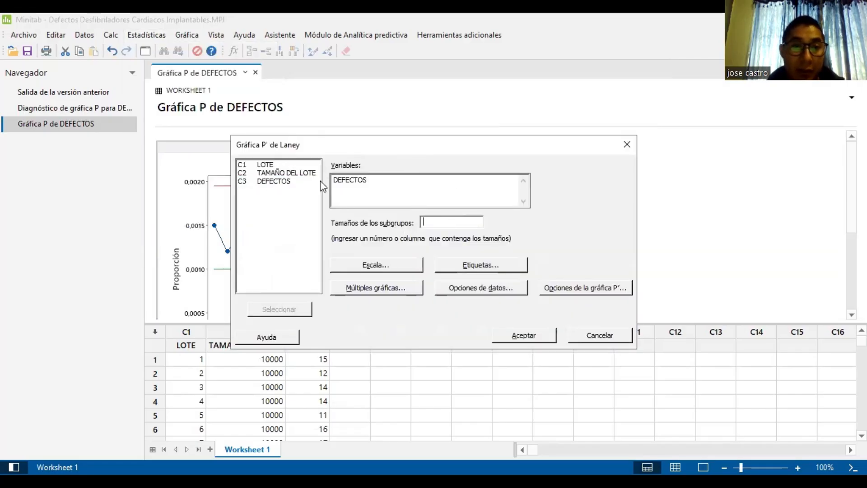
pyautogui.doubleClick(295, 174)
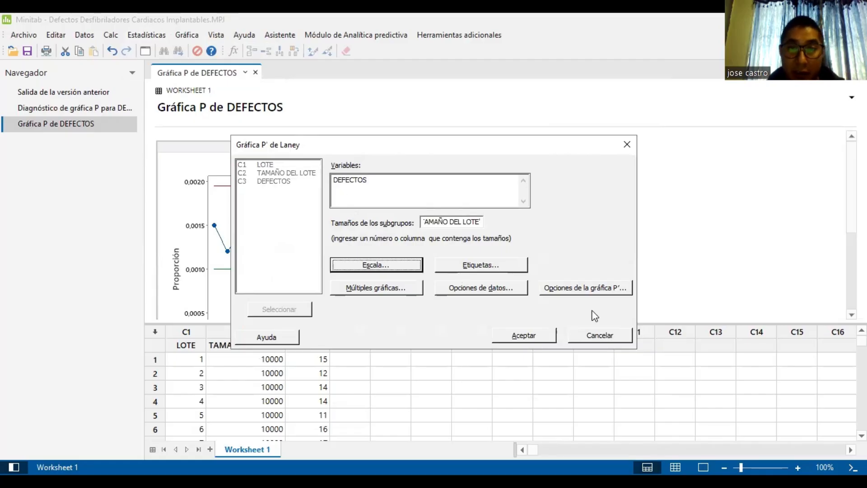
# Enable the three remaining special-cause tests for the Laney P' chart so that all four are applied
pyautogui.click(585, 289)
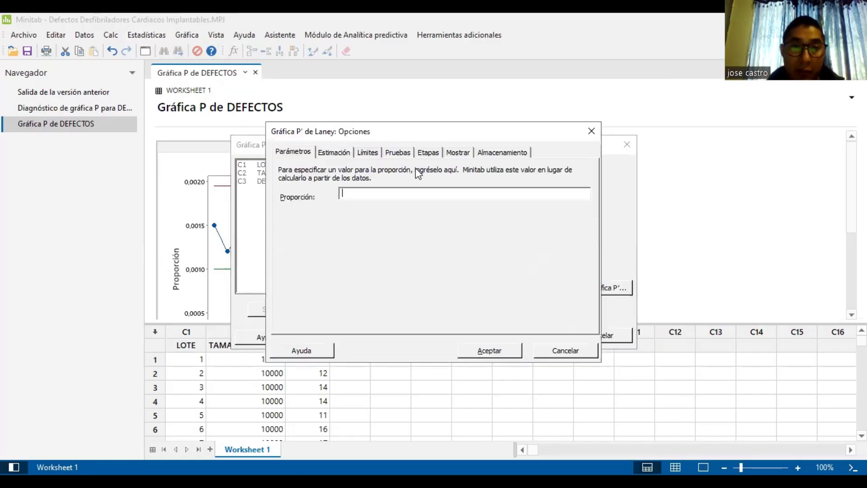
pyautogui.click(398, 154)
pyautogui.click(278, 205)
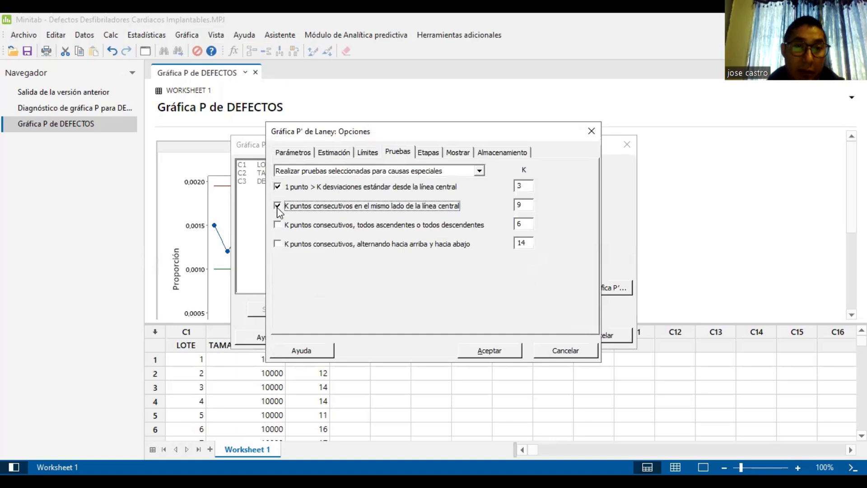
pyautogui.click(277, 224)
pyautogui.click(277, 244)
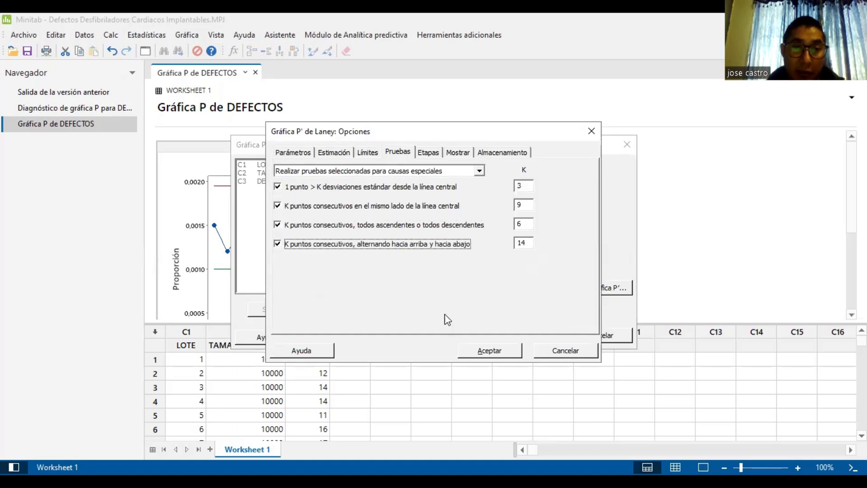
pyautogui.click(509, 357)
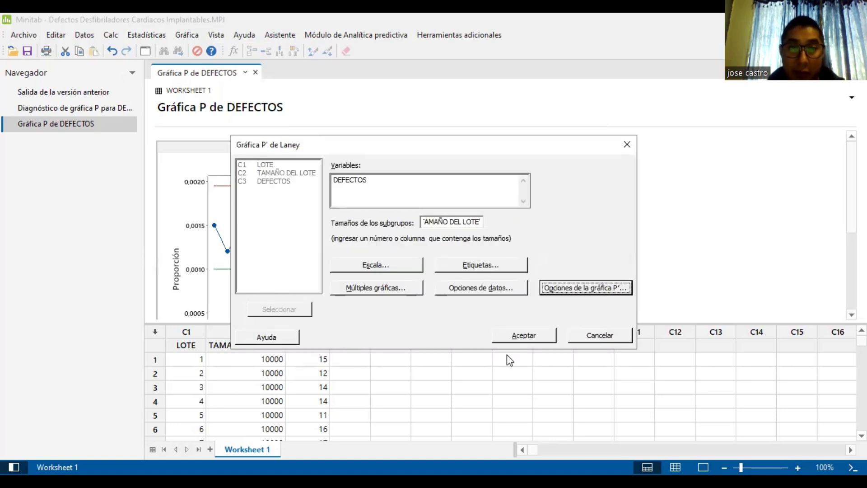
# Title the Laney P' chart GRAFICA DE CONTROL LANEY P DEFECTOS and generate it
pyautogui.click(497, 268)
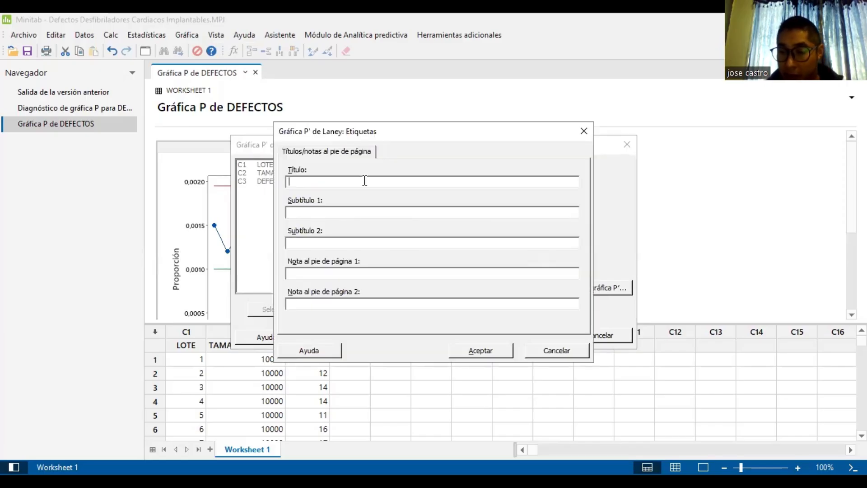
pyautogui.write('GRA')
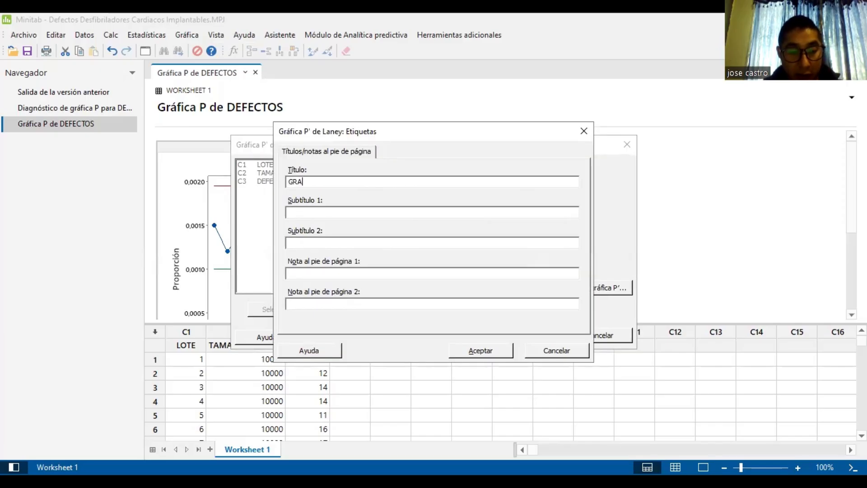
pyautogui.write('FICA DE CONTROL')
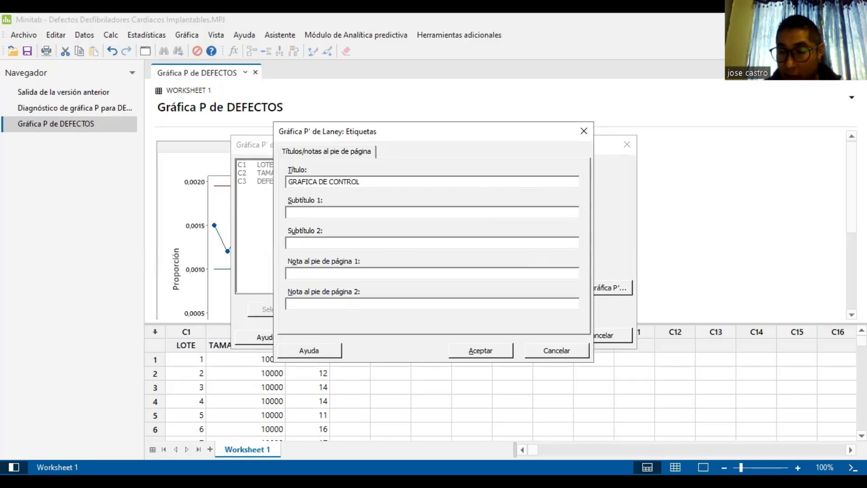
pyautogui.write(' LANEY ')
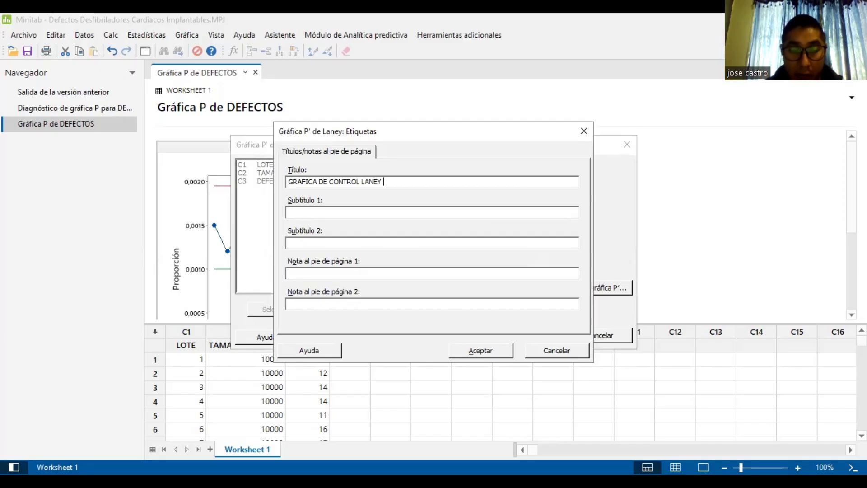
pyautogui.write('P')
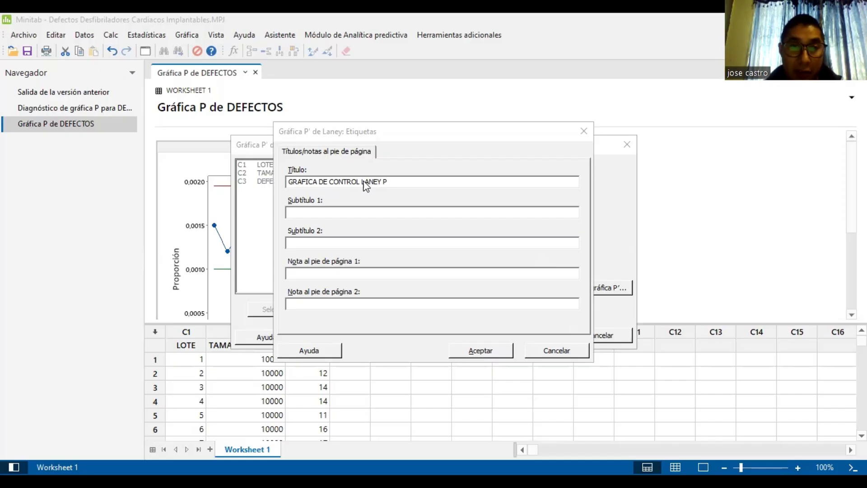
pyautogui.click(28, 220)
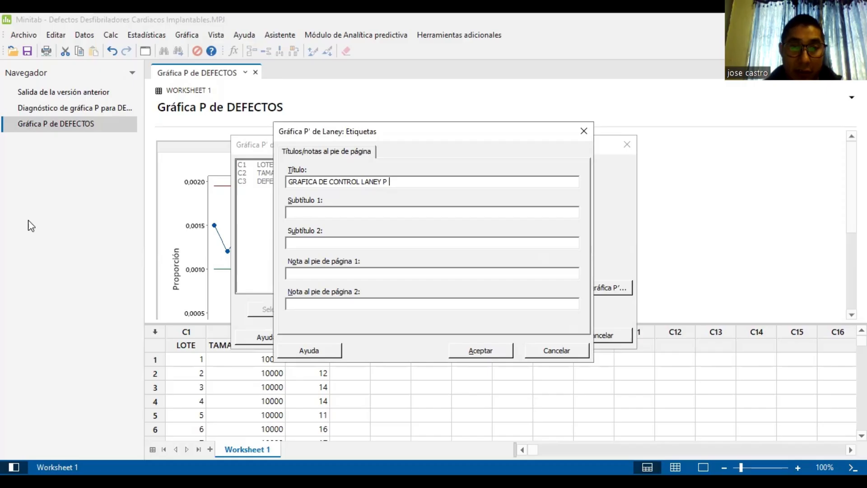
pyautogui.write('DEFECTOS')
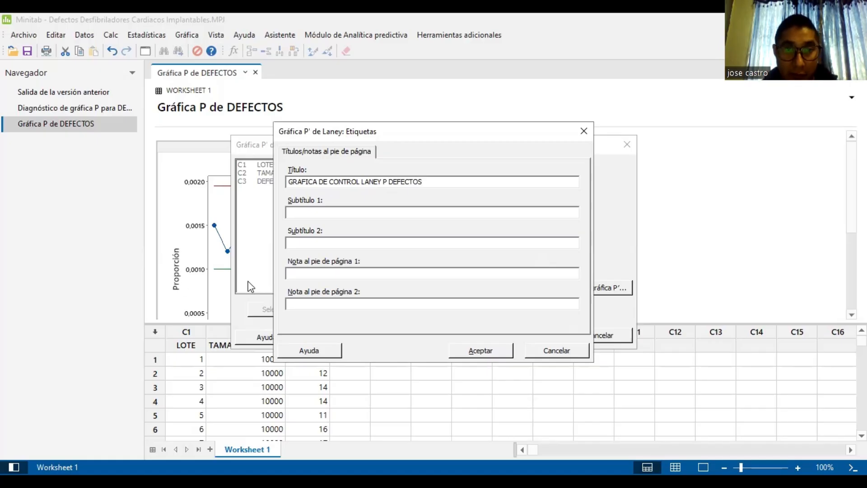
pyautogui.click(474, 357)
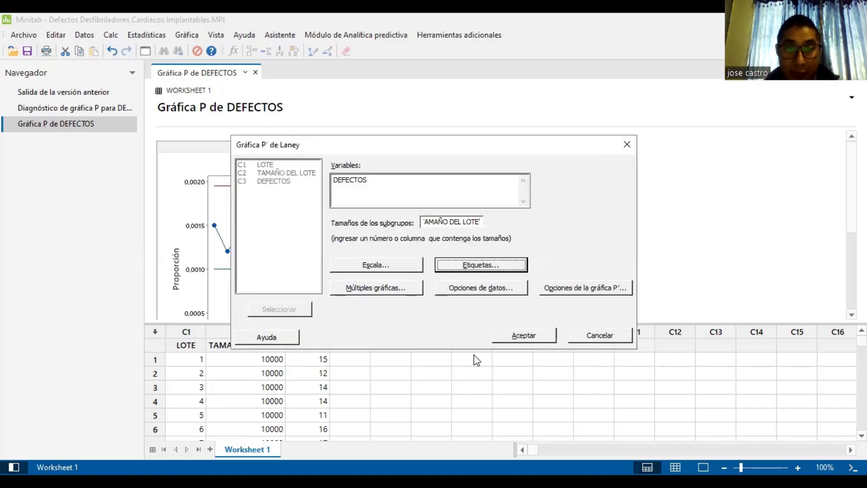
pyautogui.click(524, 336)
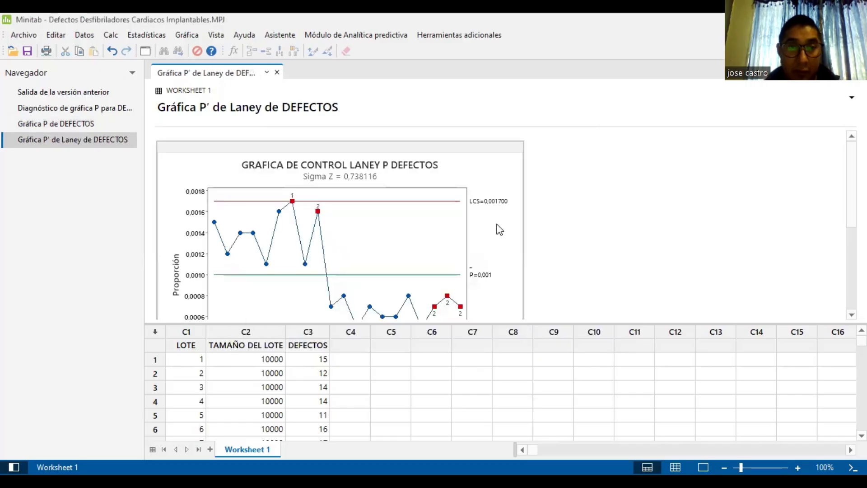
# Open the Laney P' chart in its own graph window, shrink the window and move it aside for comparison
pyautogui.doubleClick(500, 229)
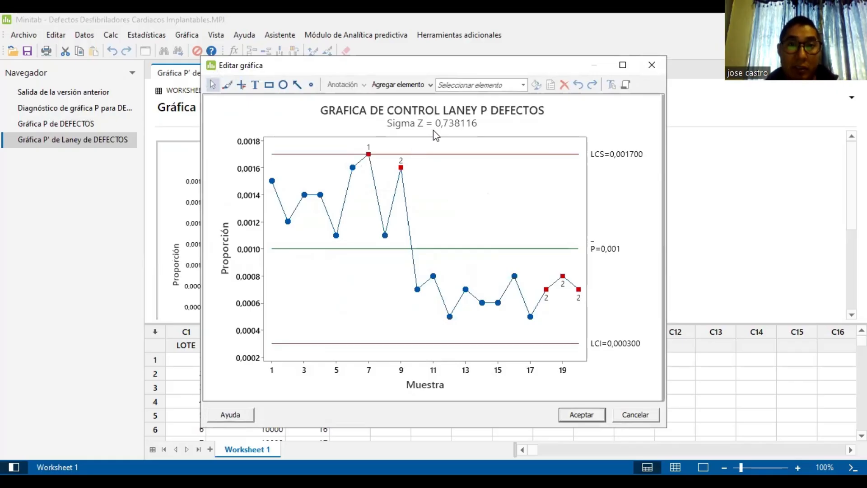
pyautogui.press('alt')
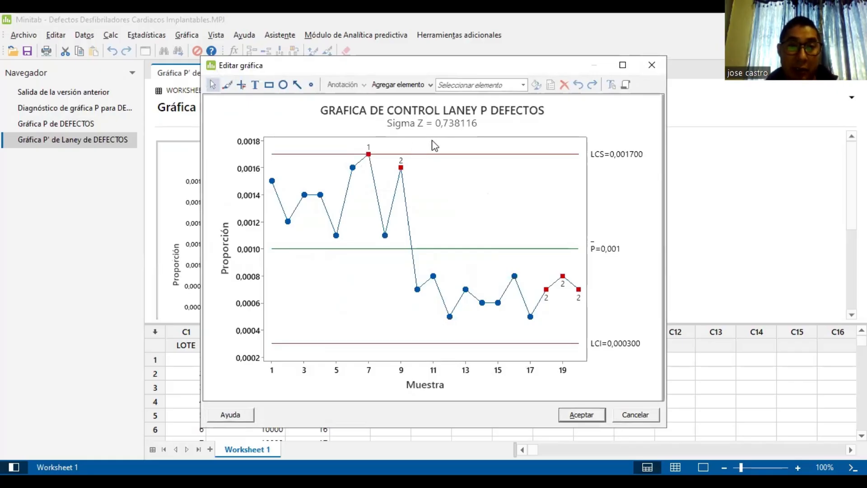
pyautogui.hotkey('alt', 'Tab')
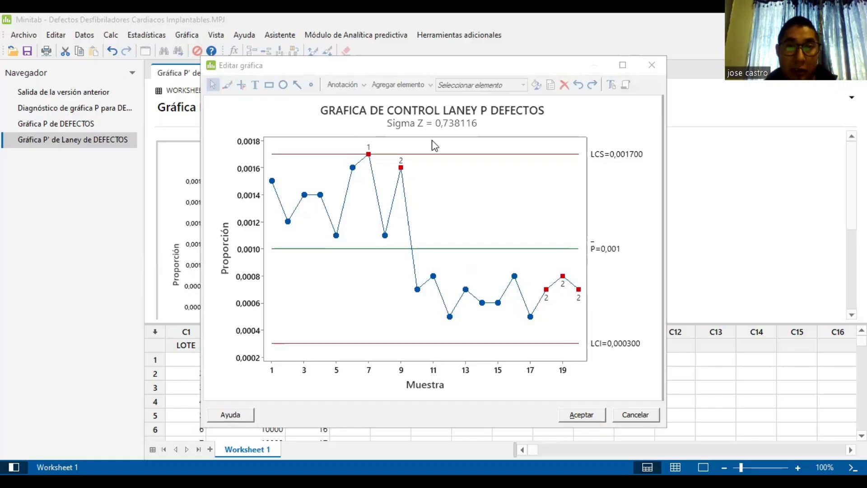
pyautogui.click(453, 185)
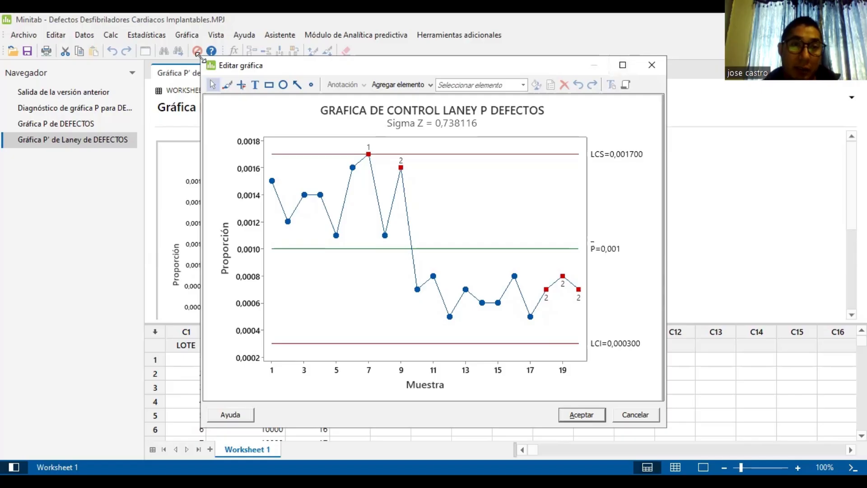
pyautogui.moveTo(200, 54); pyautogui.dragTo(339, 147)
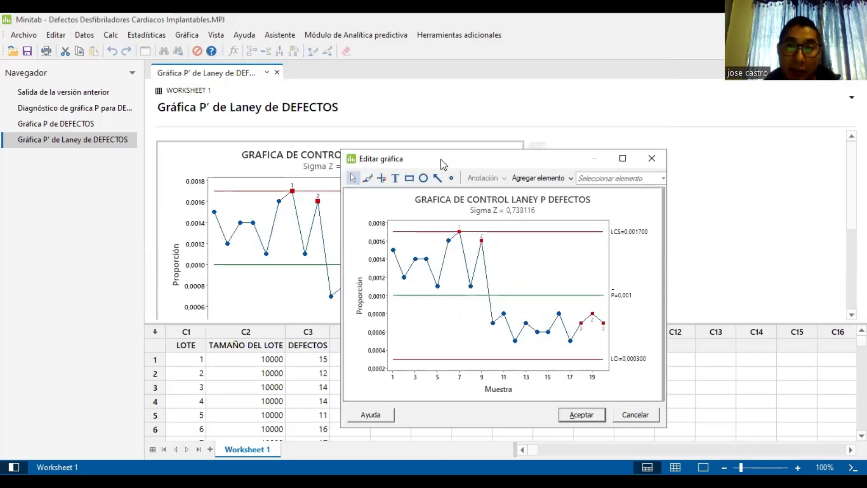
pyautogui.moveTo(443, 164); pyautogui.dragTo(634, 156)
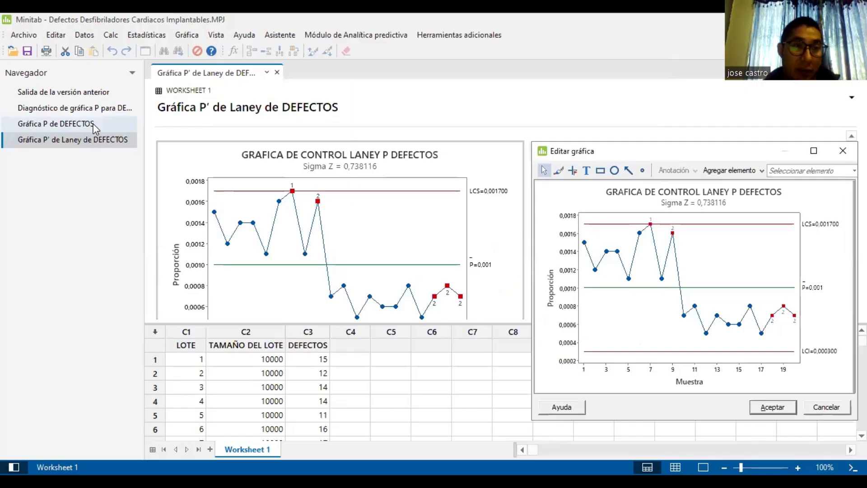
# Open the P chart of DEFECTOS in its own reduced window and place it beside the Laney P' chart without overlap
pyautogui.click(94, 125)
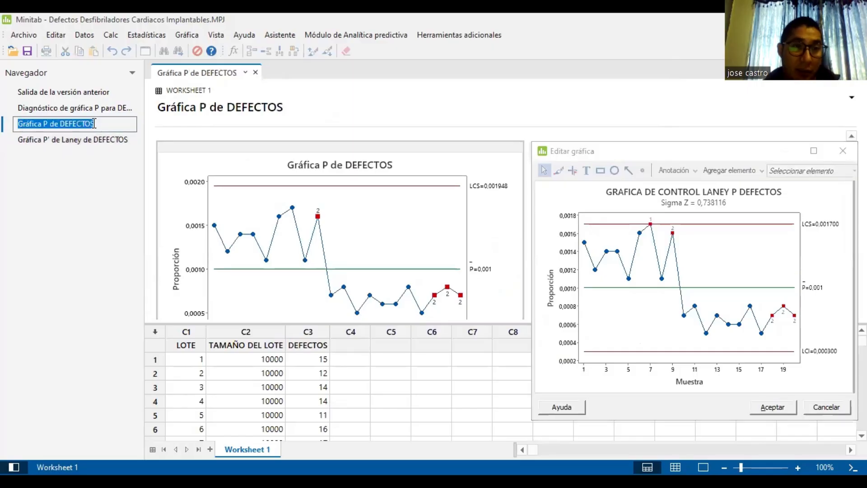
pyautogui.scroll(-1, 180, 154)
pyautogui.doubleClick(180, 156)
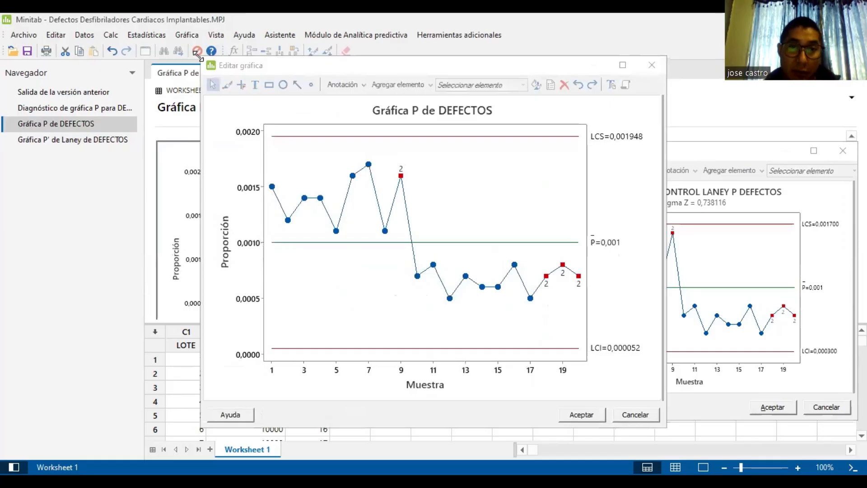
pyautogui.moveTo(198, 54); pyautogui.dragTo(404, 192)
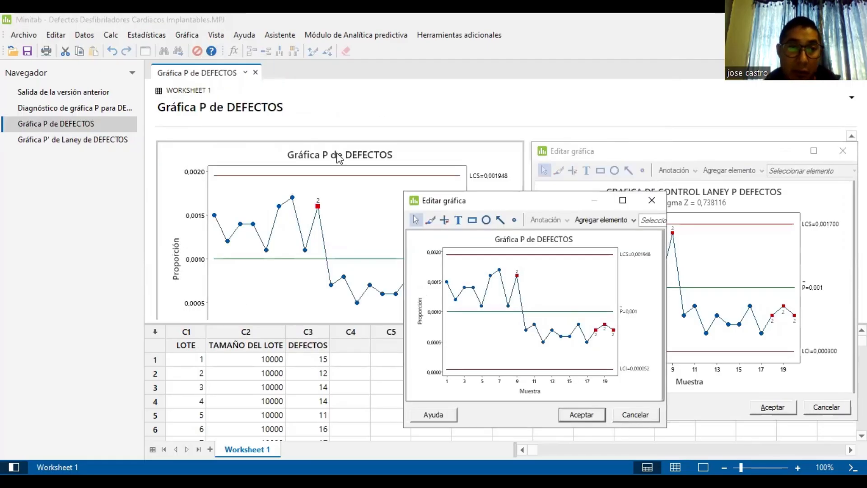
pyautogui.moveTo(496, 201); pyautogui.dragTo(152, 152)
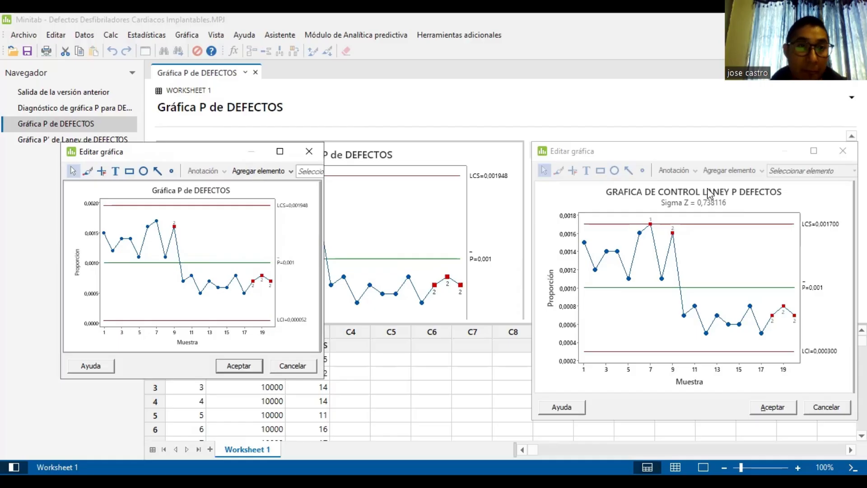
# Set up the Assistant's P chart with DEFECTOS as the defective items column and TAMAÑO DEL LOTE as the subgroup sizes column
pyautogui.click(141, 37)
pyautogui.moveTo(280, 36)
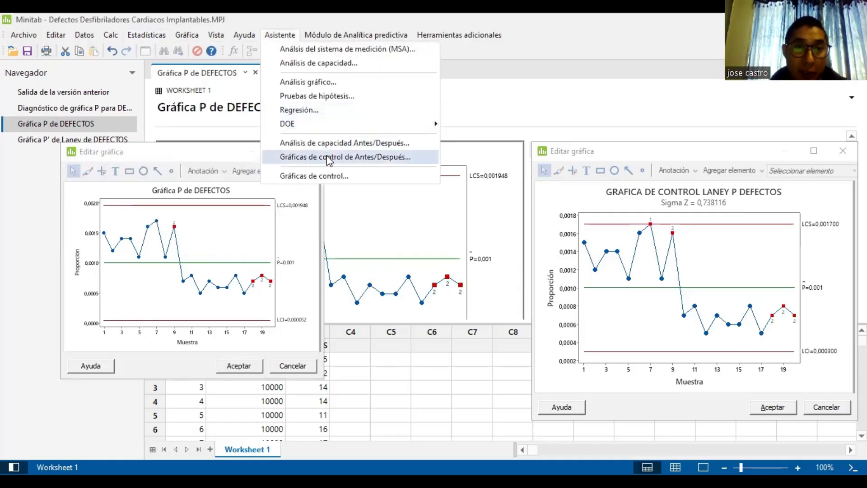
pyautogui.click(327, 177)
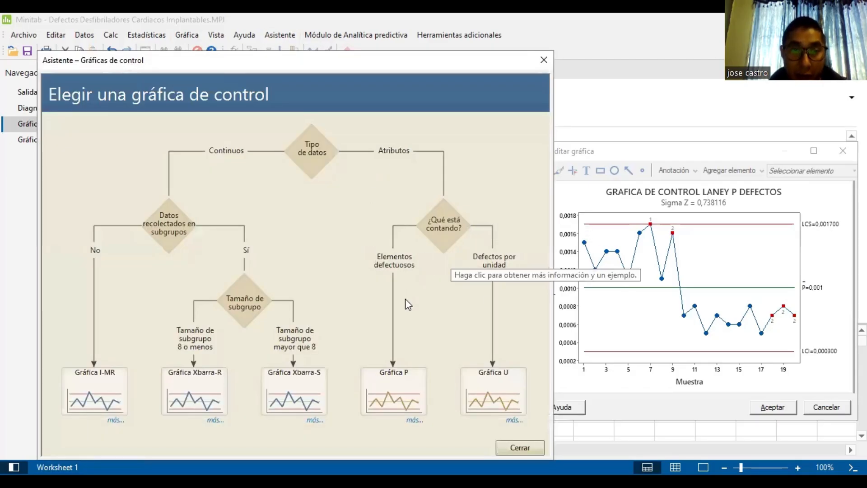
pyautogui.click(387, 403)
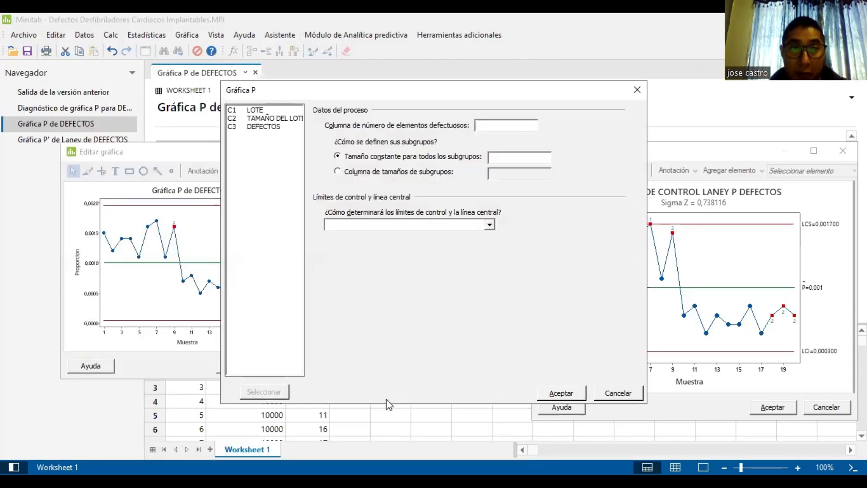
pyautogui.doubleClick(262, 127)
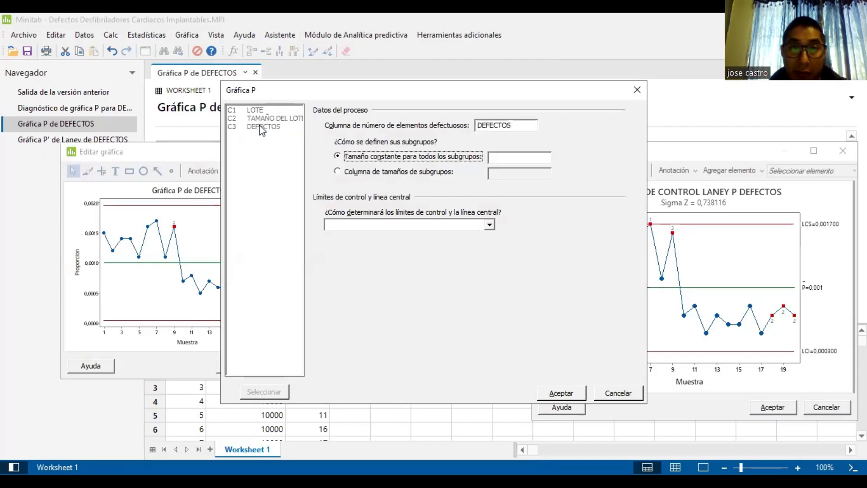
pyautogui.click(349, 173)
pyautogui.click(292, 128)
pyautogui.doubleClick(271, 119)
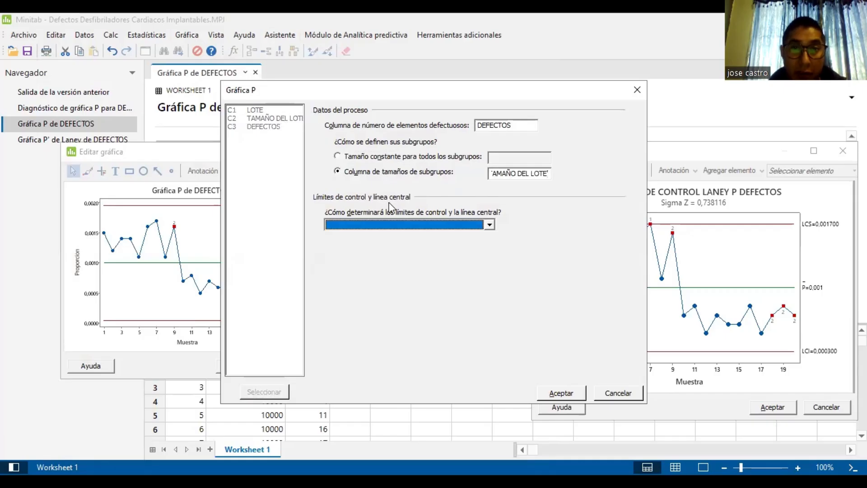
# Have the control limits and center line estimated from the data without omitting subgroups, and generate the Assistant's P chart report
pyautogui.click(486, 225)
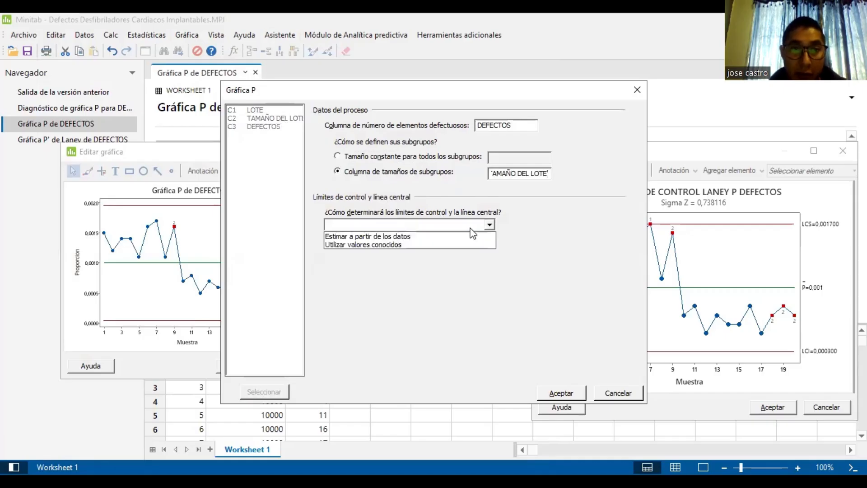
pyautogui.click(450, 237)
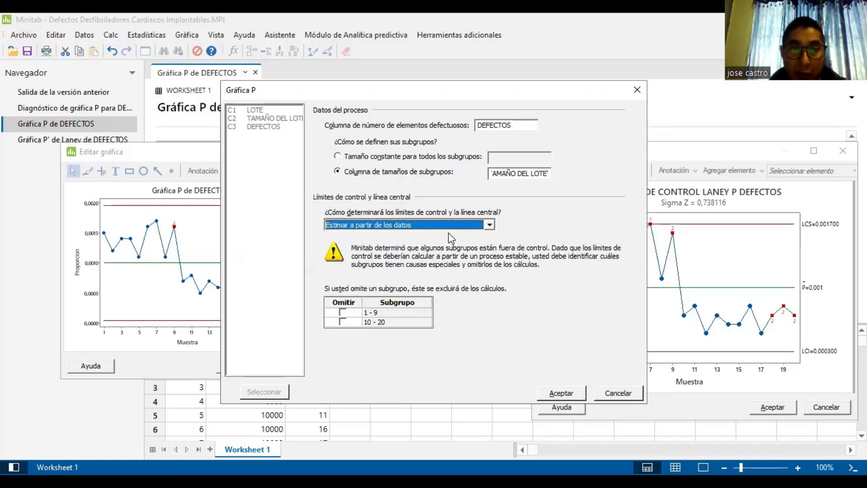
pyautogui.click(547, 396)
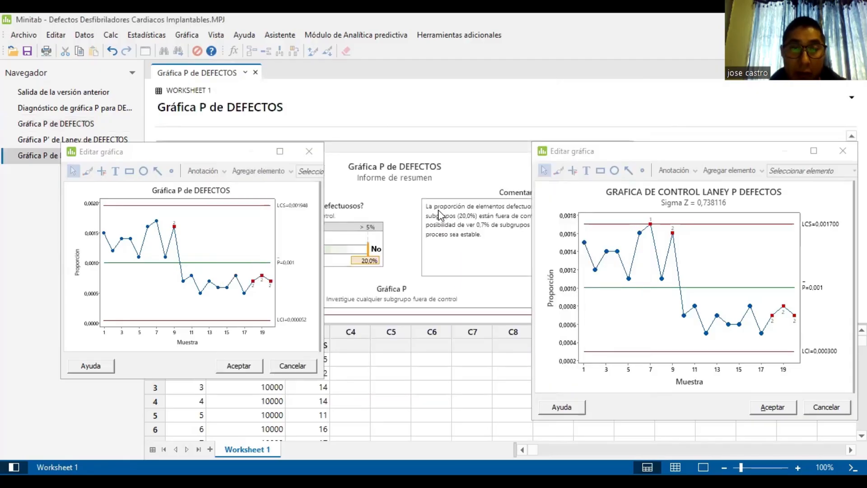
# Open the Assistant's summary report enlarged and compare its P chart and comments with the earlier P chart of DEFECTOS
pyautogui.doubleClick(438, 210)
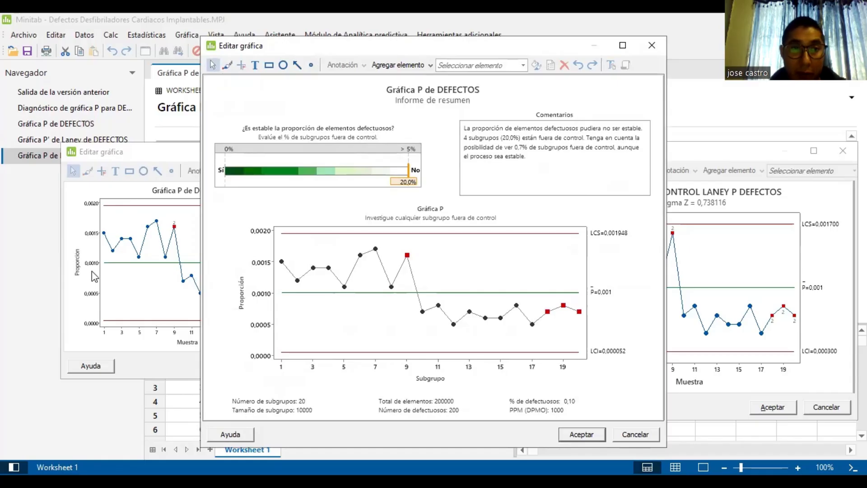
pyautogui.click(113, 264)
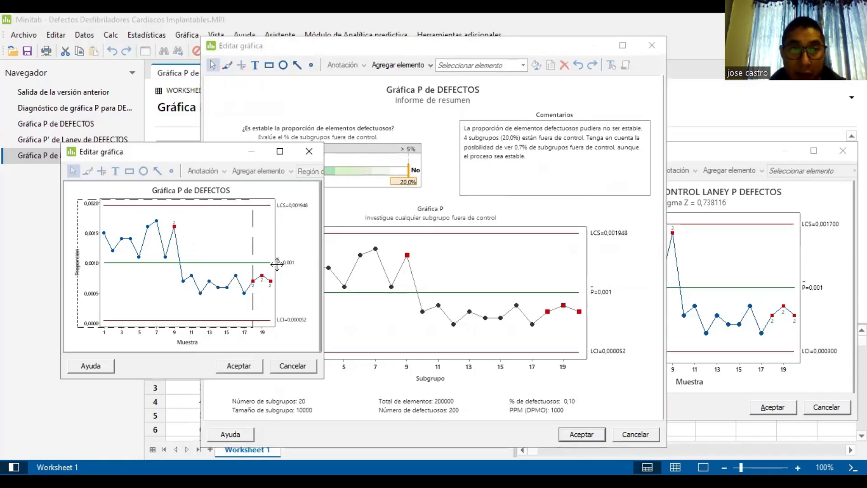
pyautogui.click(518, 216)
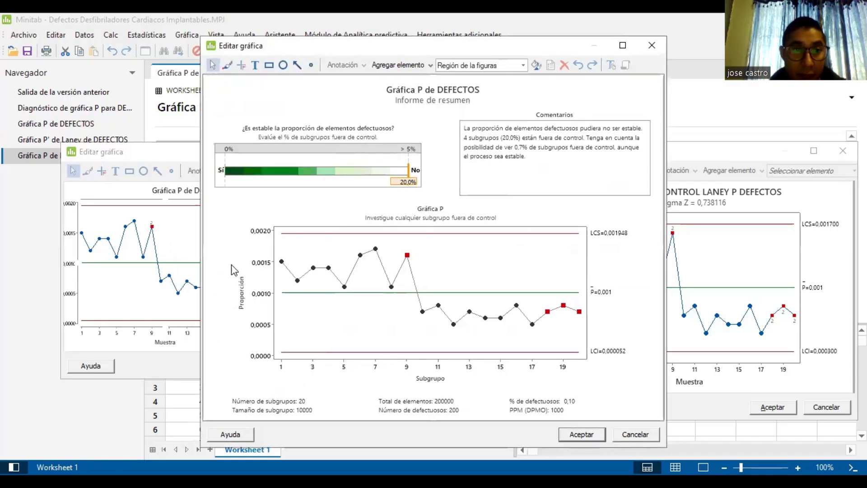
pyautogui.click(175, 274)
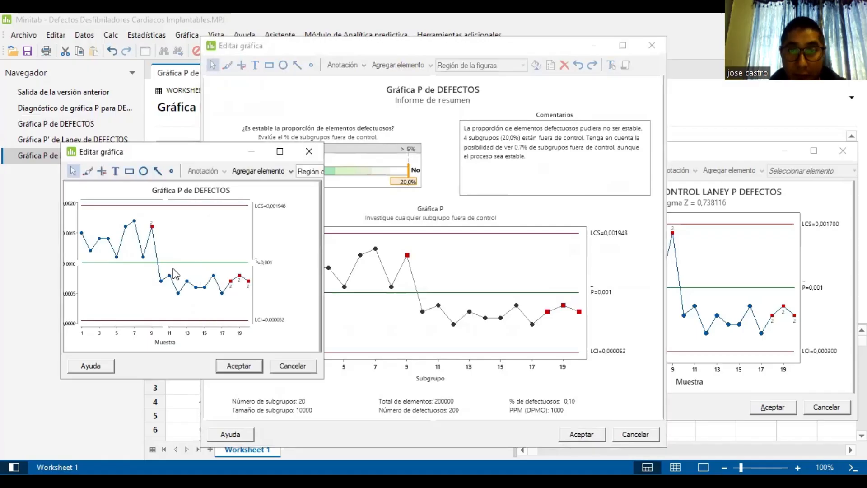
pyautogui.click(579, 211)
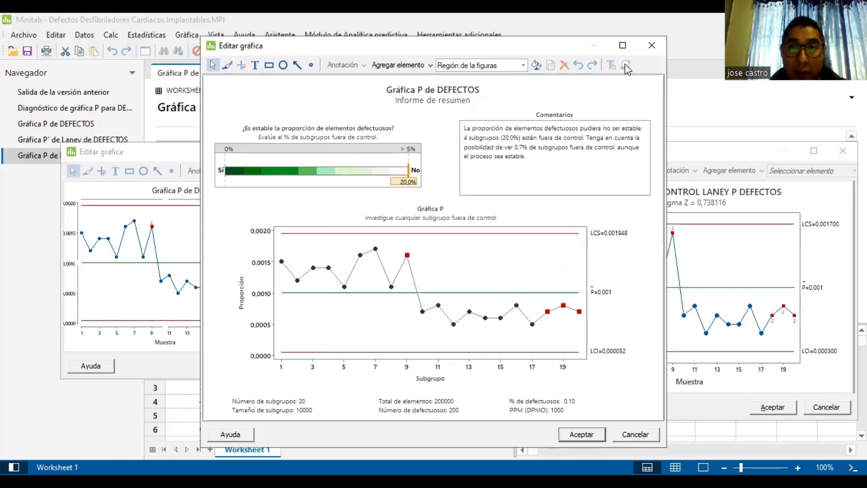
# Close the enlarged summary report and P chart windows, and switch to the PowerPoint presentation containing the defibrillator example
pyautogui.click(654, 45)
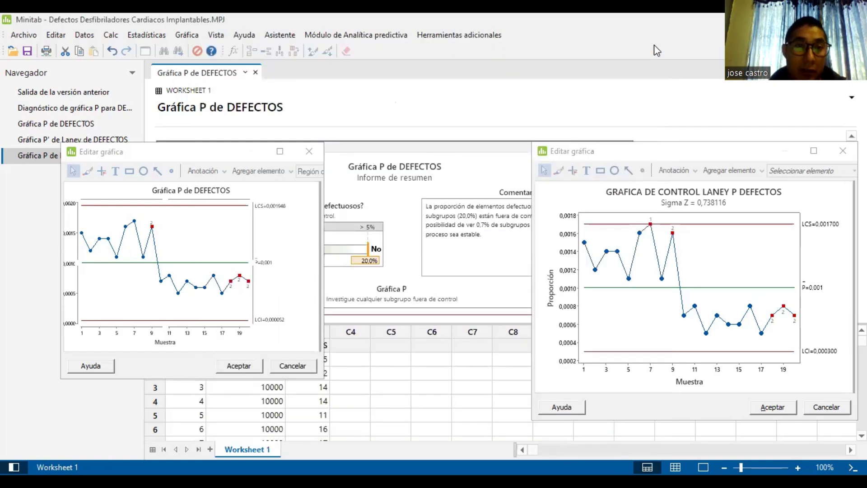
pyautogui.click(310, 153)
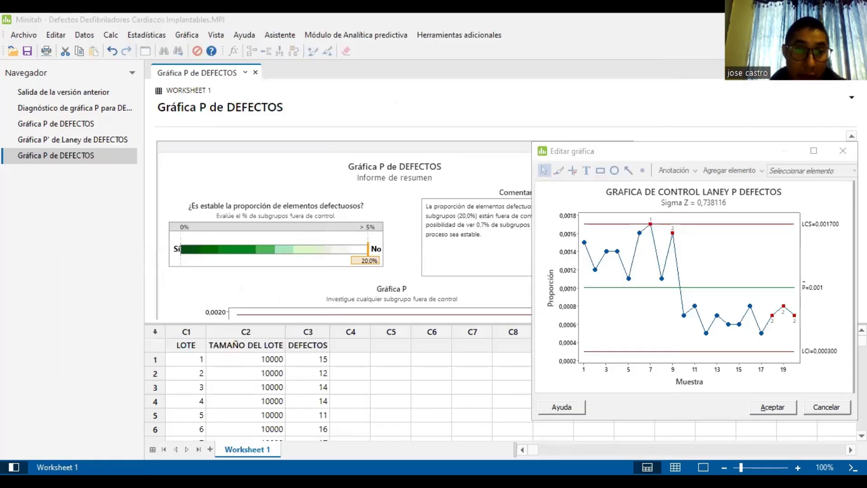
pyautogui.hotkey('alt', 'Tab')
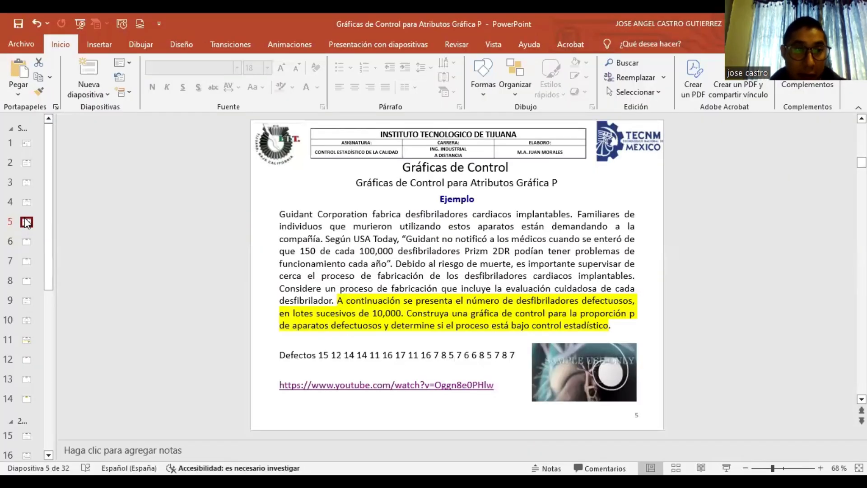
# Review the slides on P charts, Laney P' charts and the defibrillator example, ending on the catheter example on slide 7
pyautogui.click(27, 202)
pyautogui.click(28, 183)
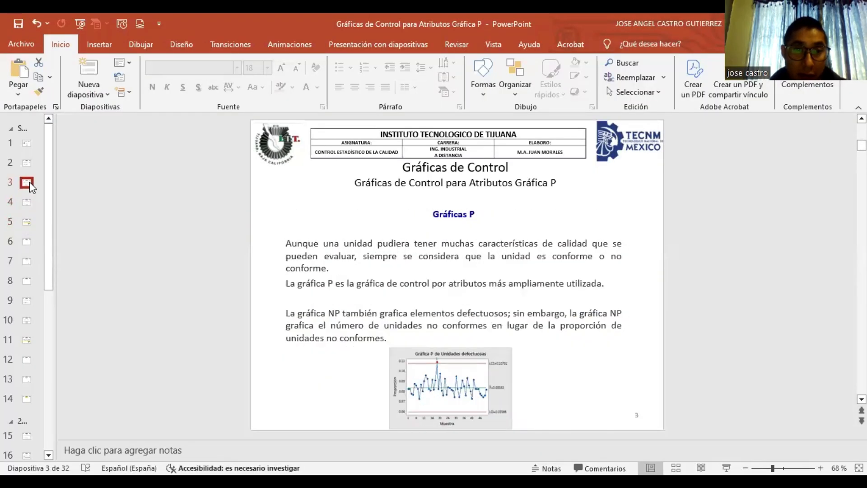
pyautogui.click(29, 208)
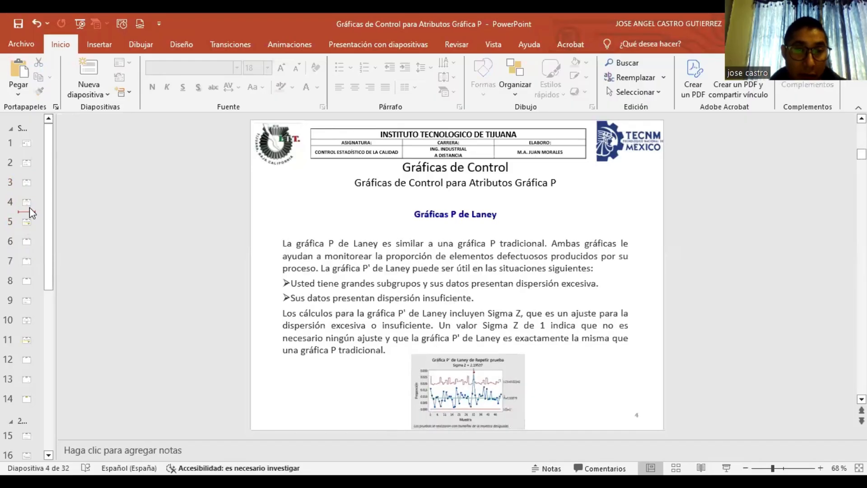
pyautogui.click(26, 222)
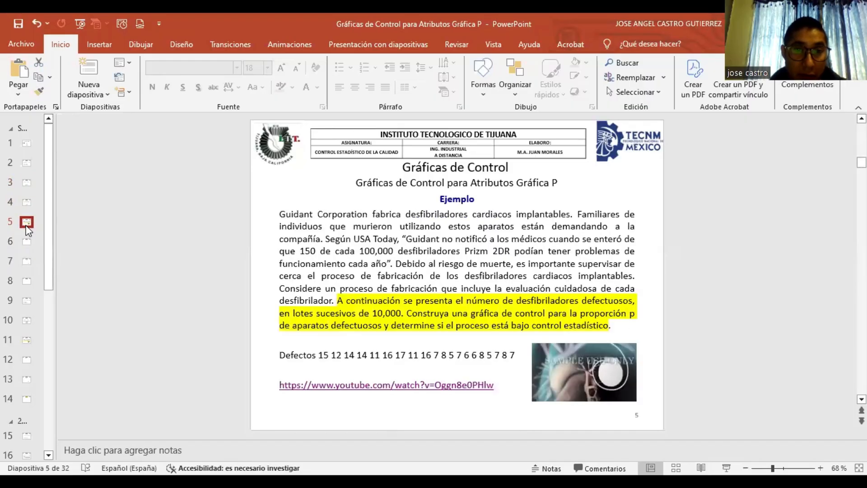
pyautogui.click(25, 241)
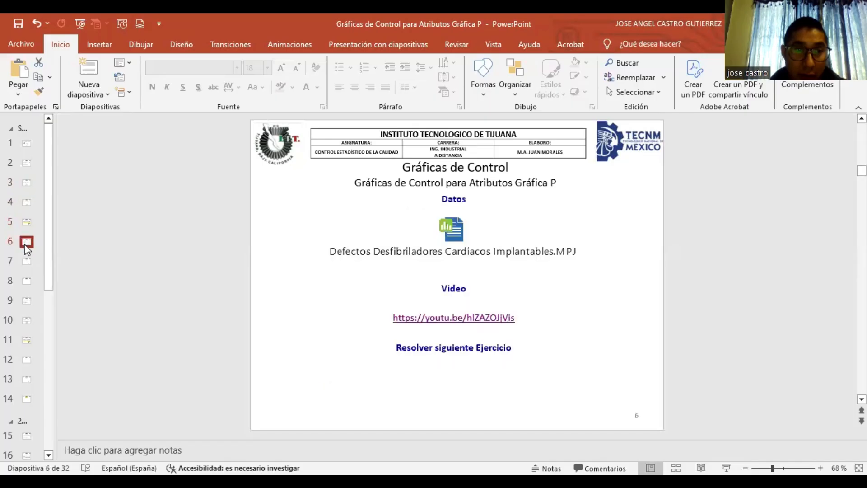
pyautogui.click(26, 263)
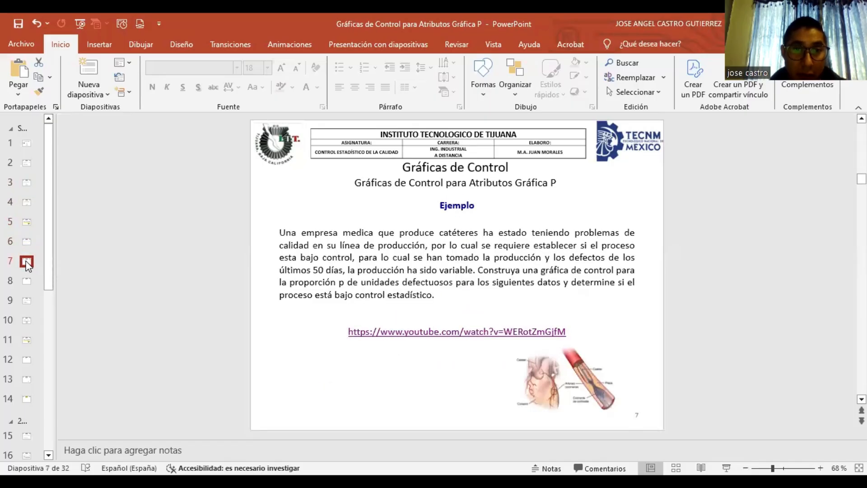
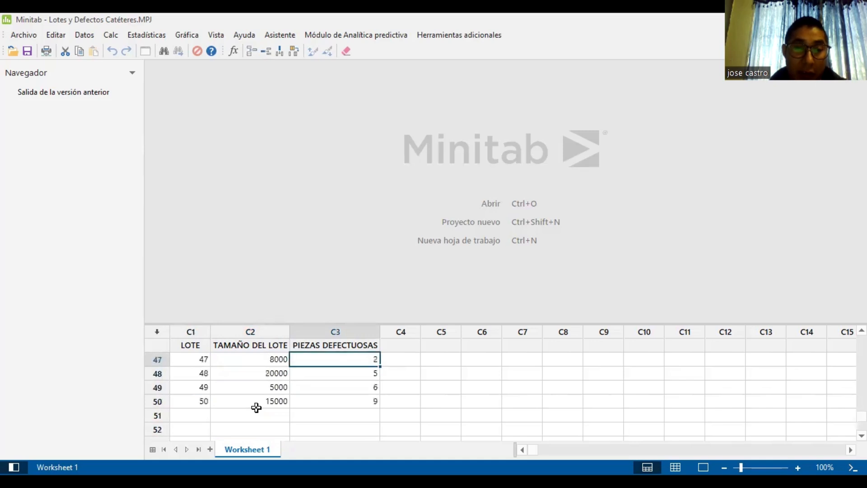
# Switch to Minitab and look over the catheter worksheet's lot sizes and defective pieces, back up to the first lot
pyautogui.press('Up')
pyautogui.press('Up')
pyautogui.press('Up')
pyautogui.press('Up')
pyautogui.press('Up')
pyautogui.press('Up')
pyautogui.press('Up')
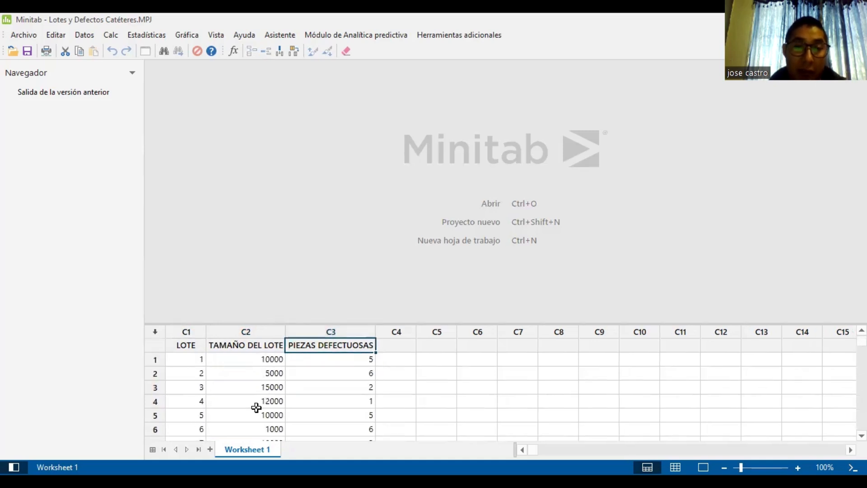
# Run a P chart diagnostic on PIEZAS DEFECTUOSAS with TAMAÑO DEL LOTE as subgroup sizes, and read its enlarged result
pyautogui.click(145, 35)
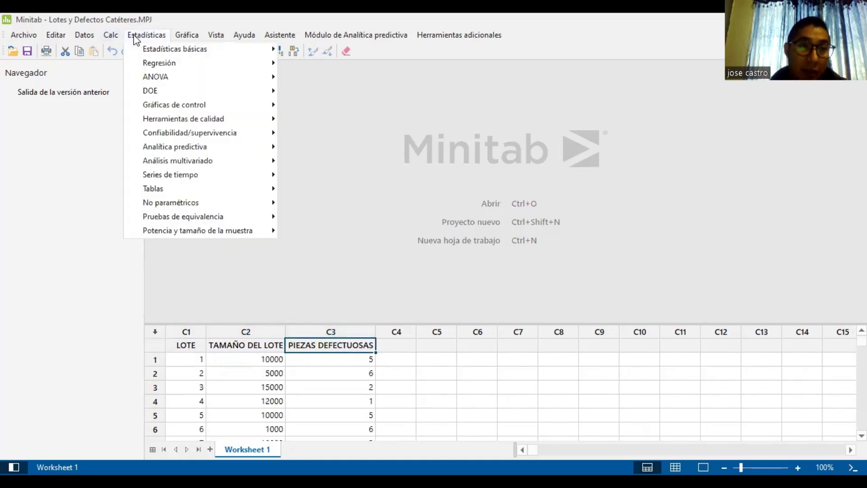
pyautogui.moveTo(224, 112)
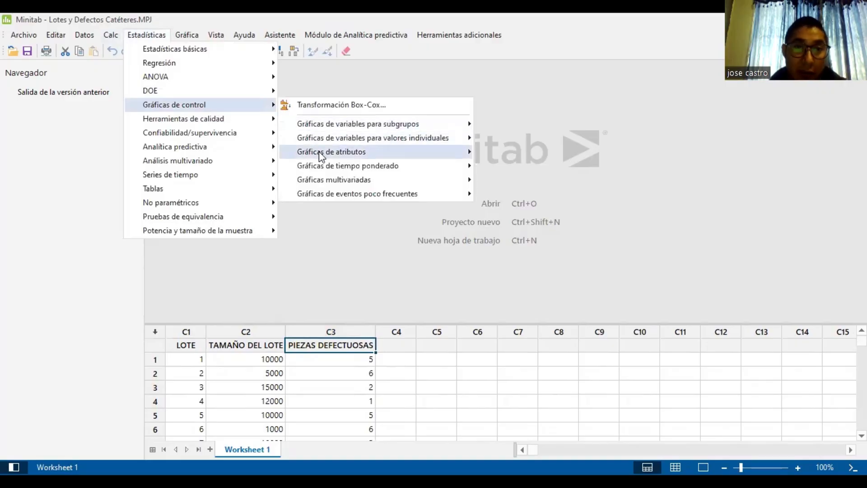
pyautogui.moveTo(326, 151)
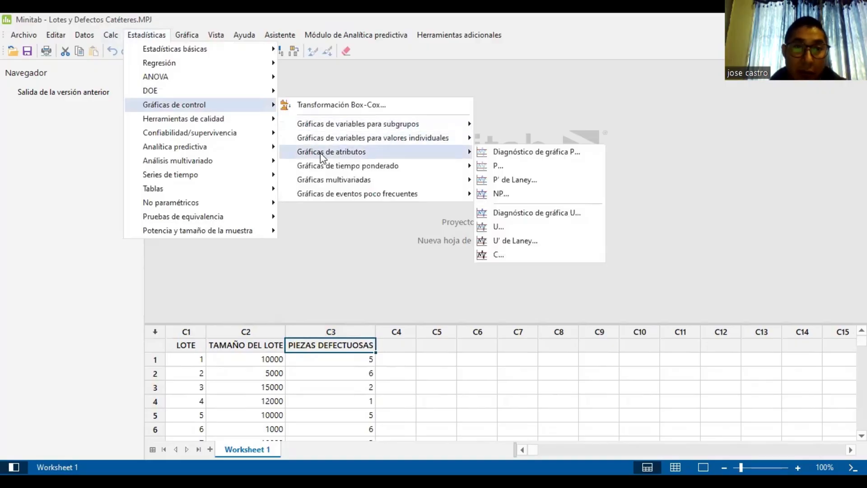
pyautogui.click(502, 153)
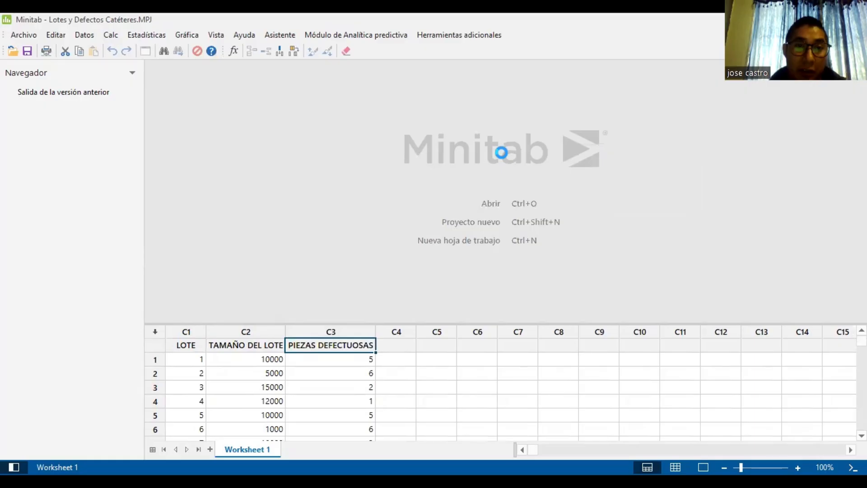
pyautogui.doubleClick(303, 182)
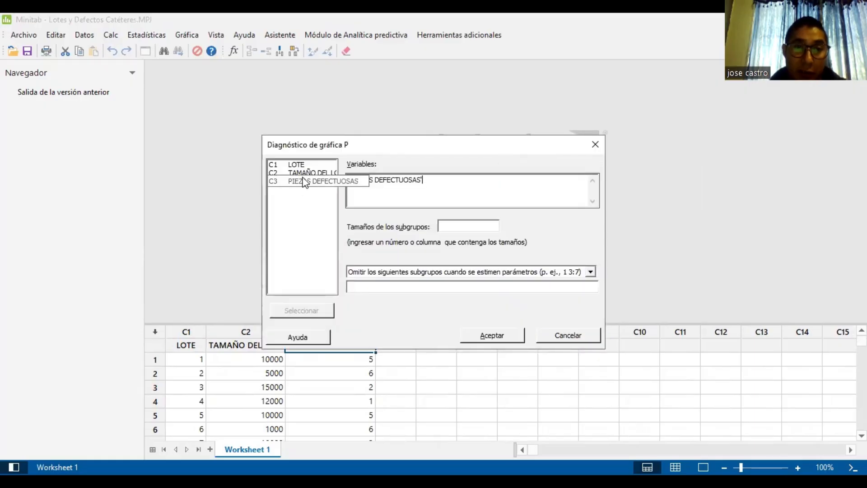
pyautogui.click(464, 230)
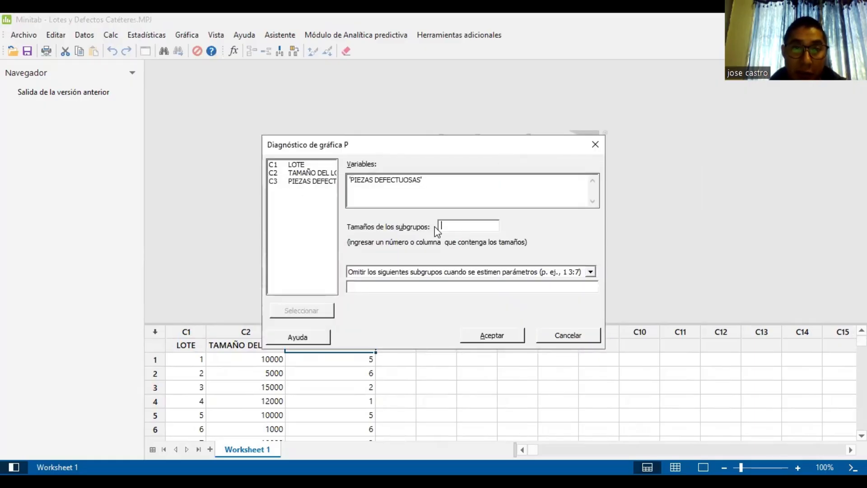
pyautogui.doubleClick(321, 173)
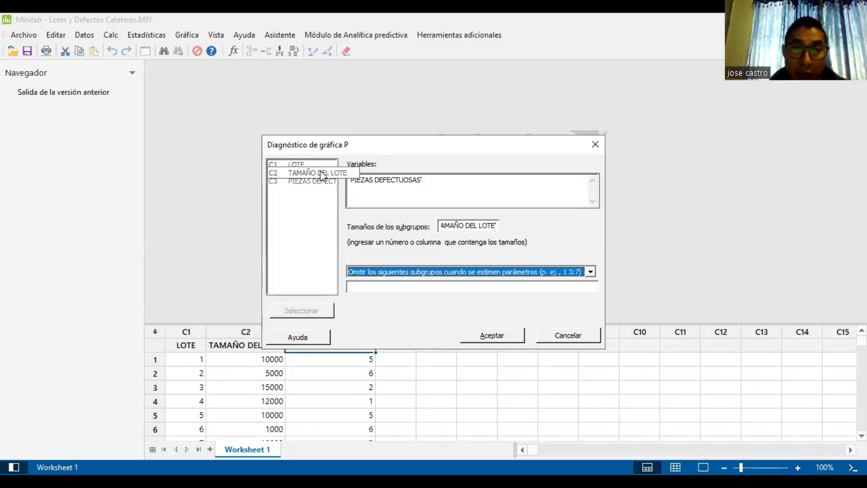
pyautogui.click(508, 338)
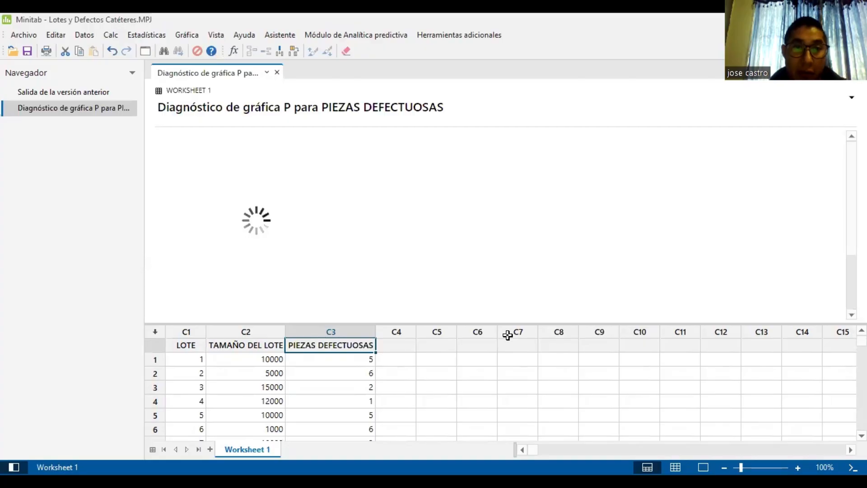
pyautogui.doubleClick(366, 235)
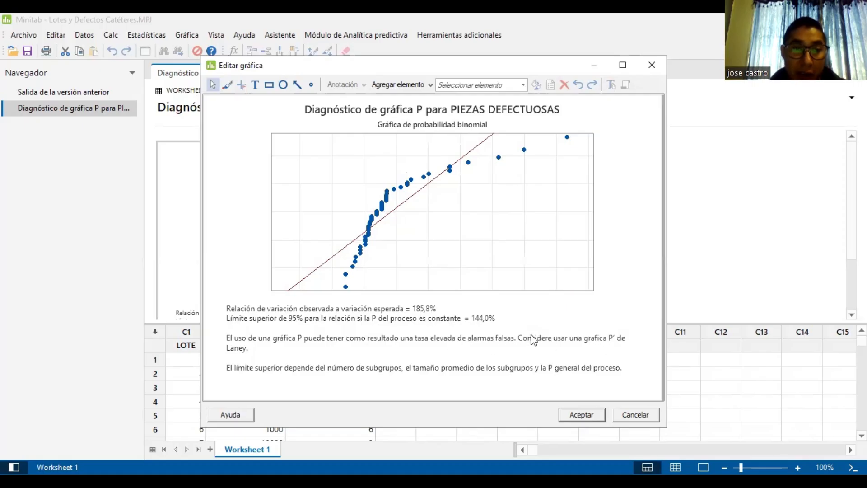
pyautogui.click(650, 65)
# Set up a P chart with PIEZAS DEFECTUOSAS as the variable and TAMAÑO DEL LOTE as the subgroup sizes
pyautogui.click(146, 35)
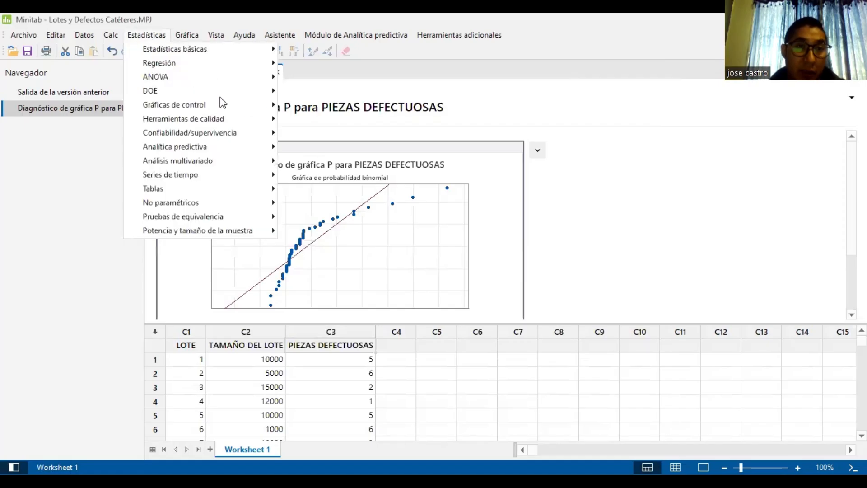
pyautogui.moveTo(235, 106)
pyautogui.moveTo(331, 149)
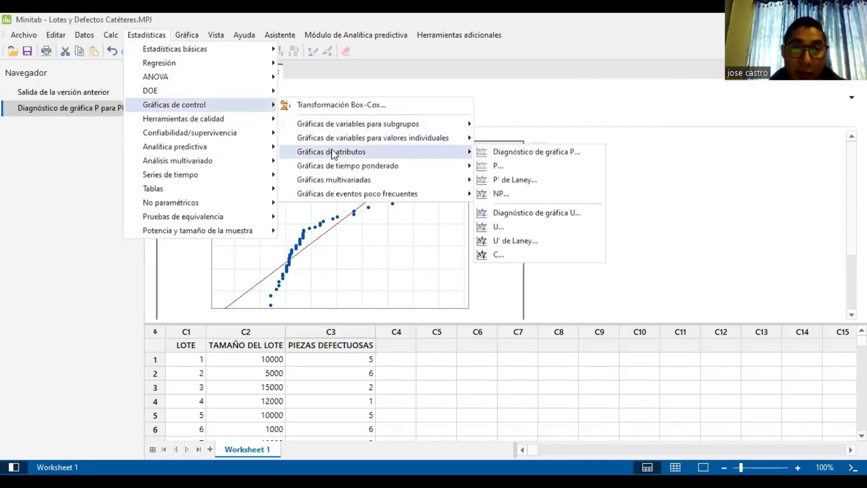
pyautogui.click(505, 167)
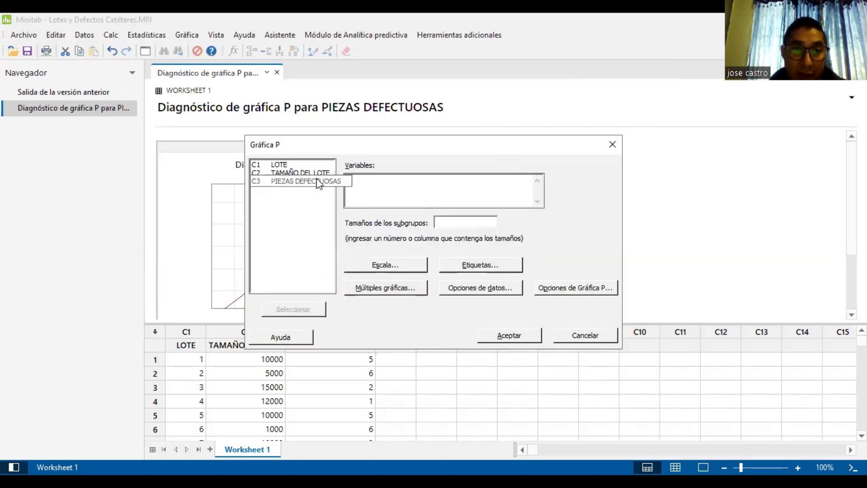
pyautogui.doubleClick(319, 180)
pyautogui.click(457, 222)
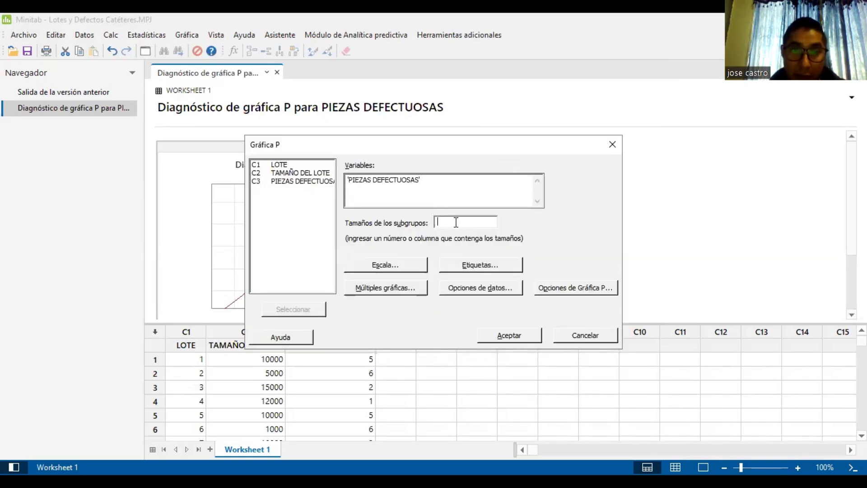
pyautogui.doubleClick(314, 173)
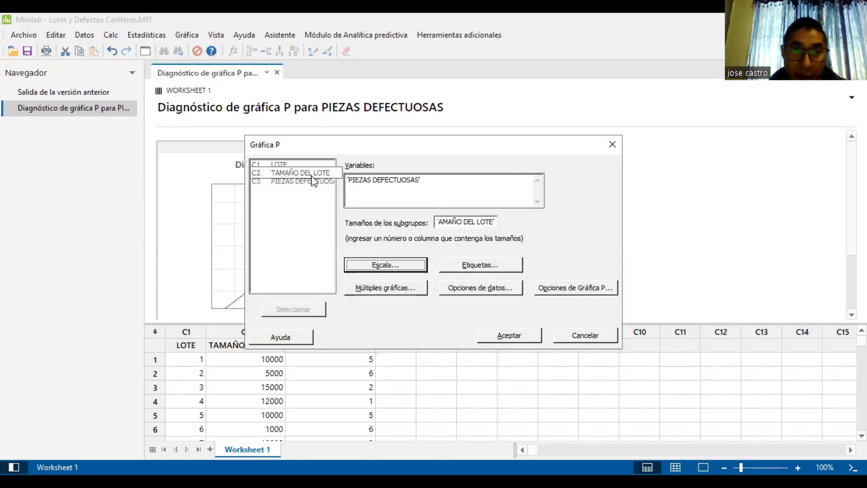
# Add the tests for 9 points on one side of the center line, 6 trending and 14 alternating, and generate the P chart
pyautogui.click(568, 287)
pyautogui.click(398, 153)
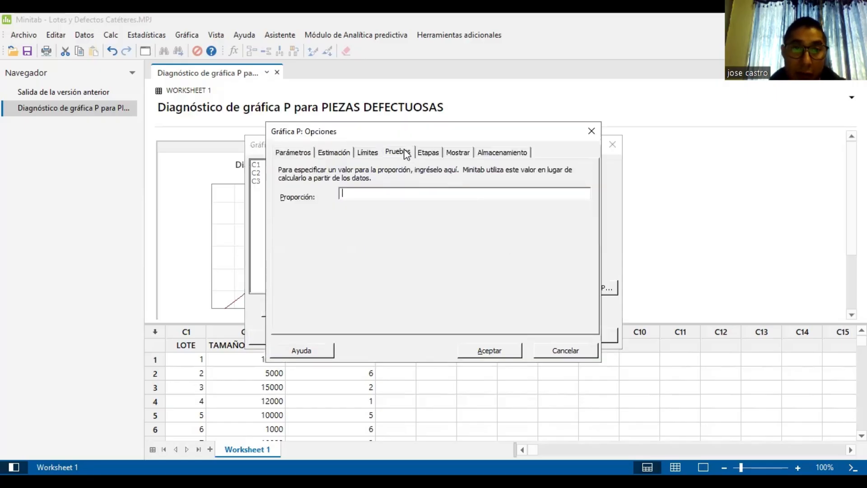
pyautogui.click(279, 207)
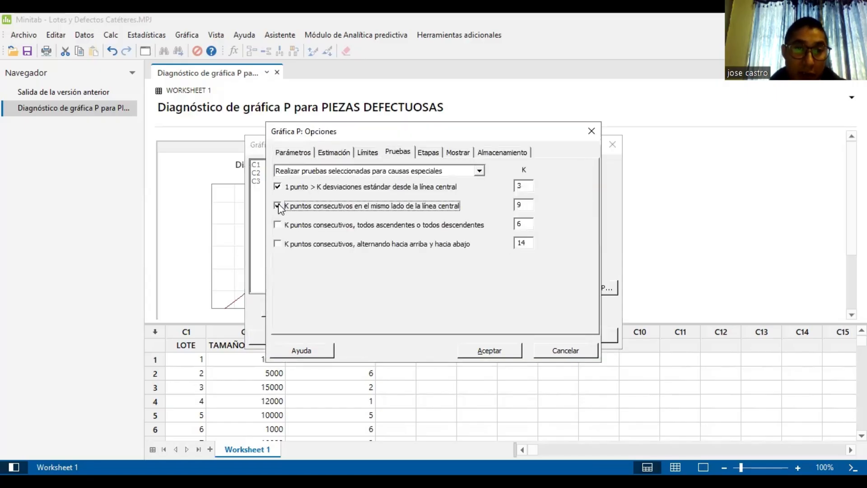
pyautogui.click(277, 225)
pyautogui.click(278, 244)
pyautogui.click(491, 351)
pyautogui.click(500, 335)
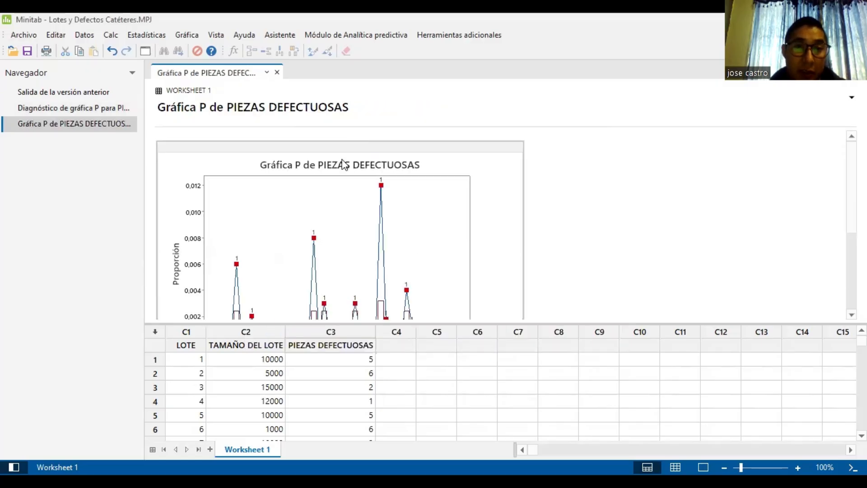
# Open the P chart of PIEZAS DEFECTUOSAS enlarged, move it aside, and inspect the out-of-control points at samples 39 and 21
pyautogui.doubleClick(344, 164)
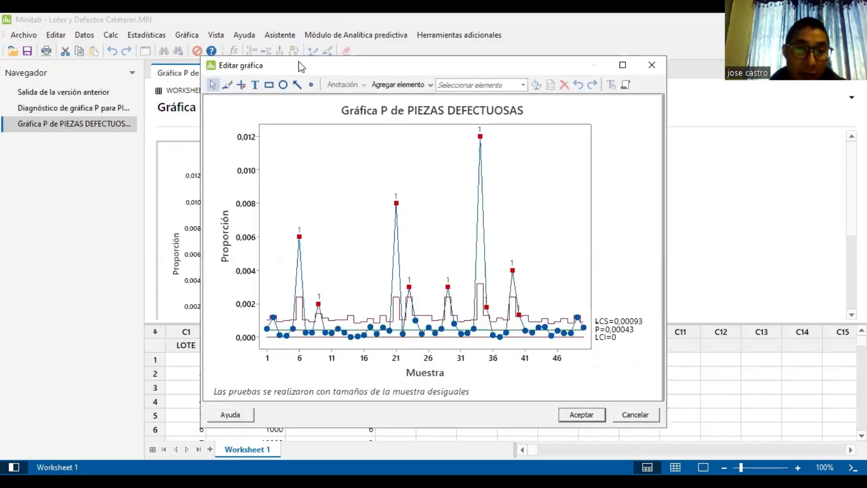
pyautogui.moveTo(299, 63); pyautogui.dragTo(100, 80)
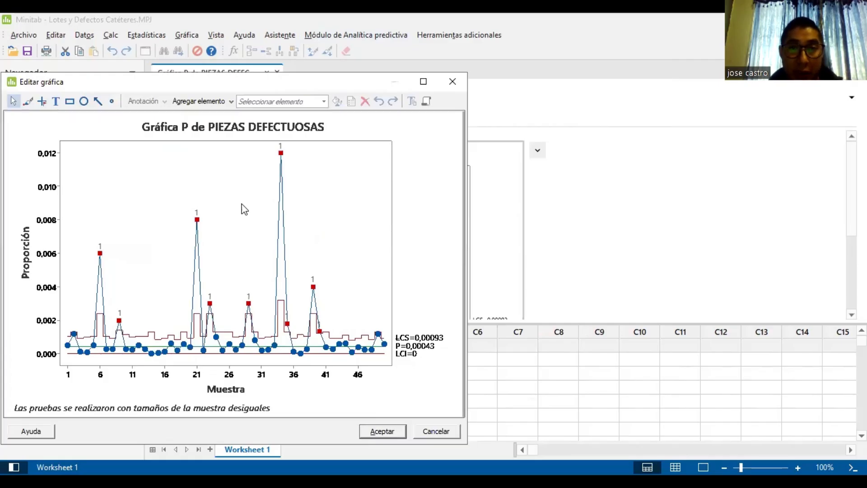
pyautogui.hotkey('alt', 'Tab')
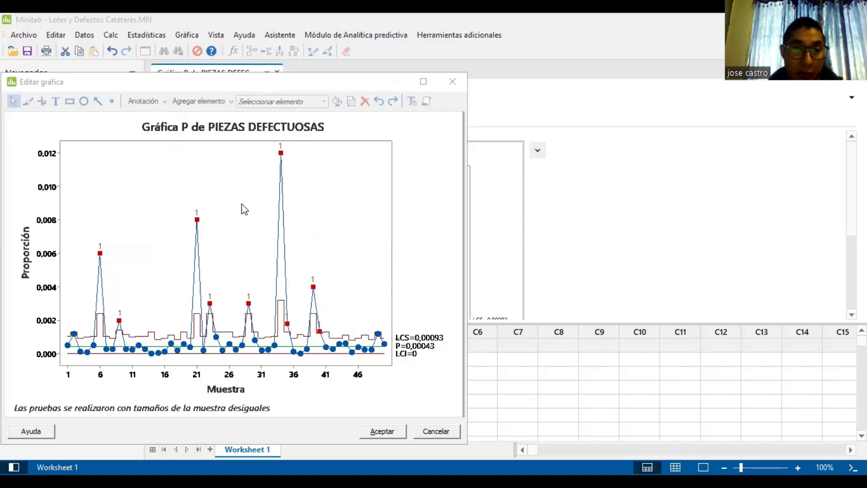
pyautogui.hotkey('alt', 'Tab')
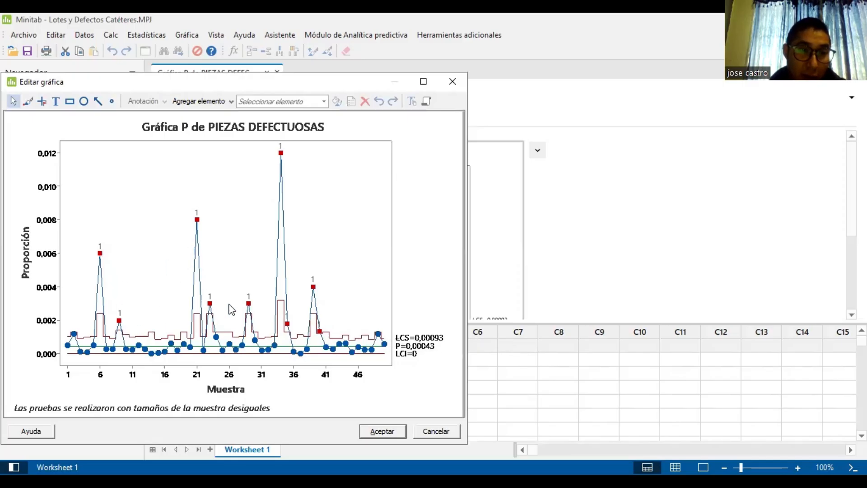
pyautogui.click(314, 288)
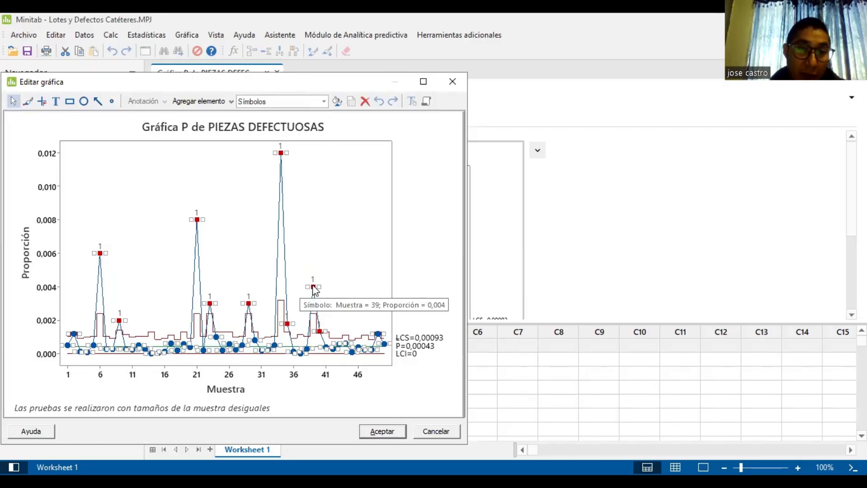
pyautogui.click(198, 221)
pyautogui.moveTo(197, 222)
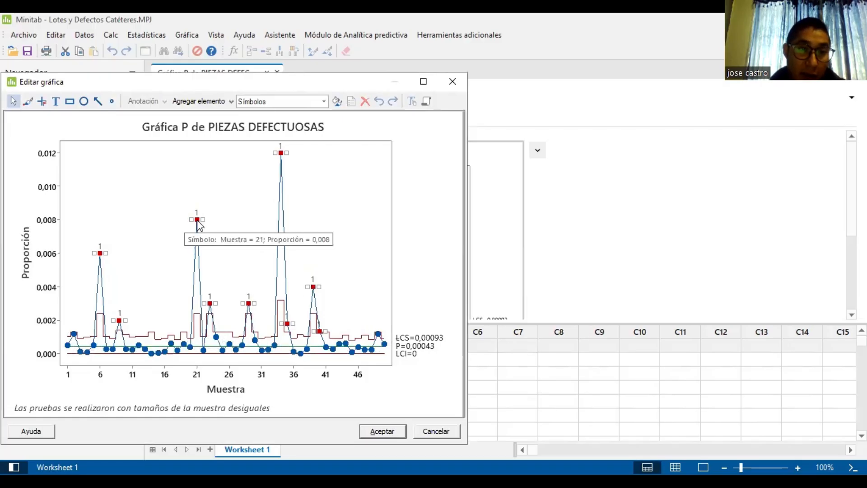
# Set up a Laney P' chart with PIEZAS DEFECTUOSAS as the variable and TAMAÑO DEL LOTE as the subgroup sizes
pyautogui.click(147, 35)
pyautogui.moveTo(183, 105)
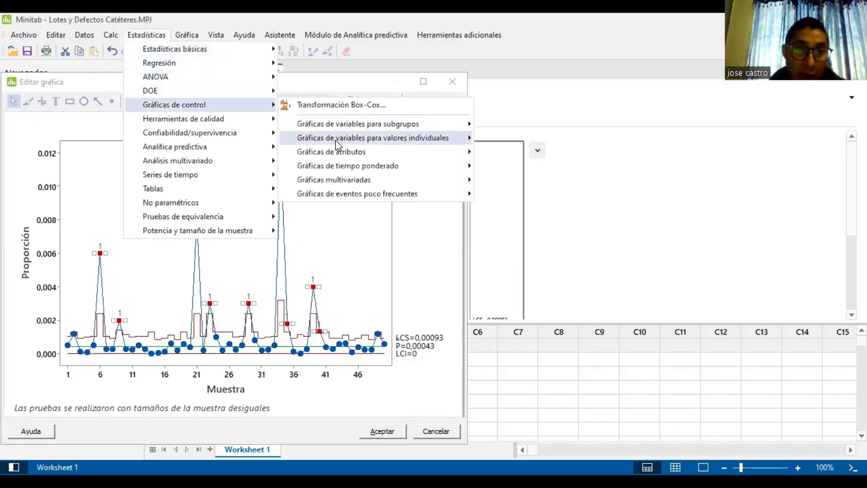
pyautogui.moveTo(360, 152)
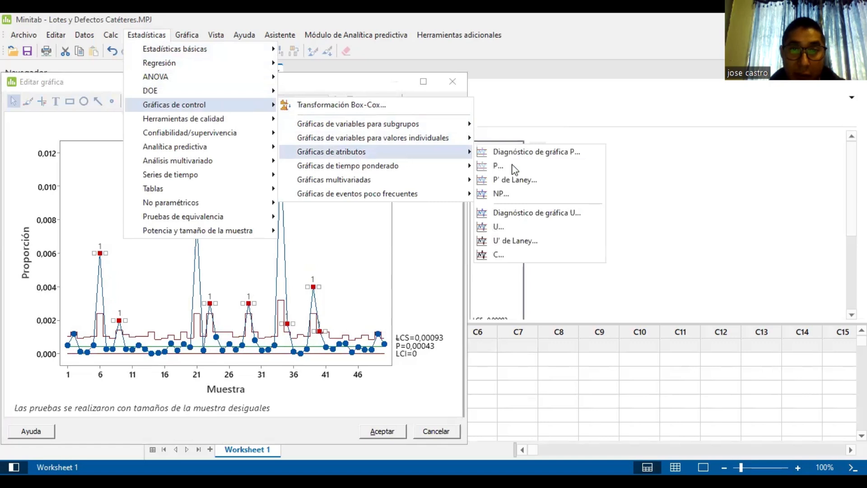
pyautogui.click(539, 180)
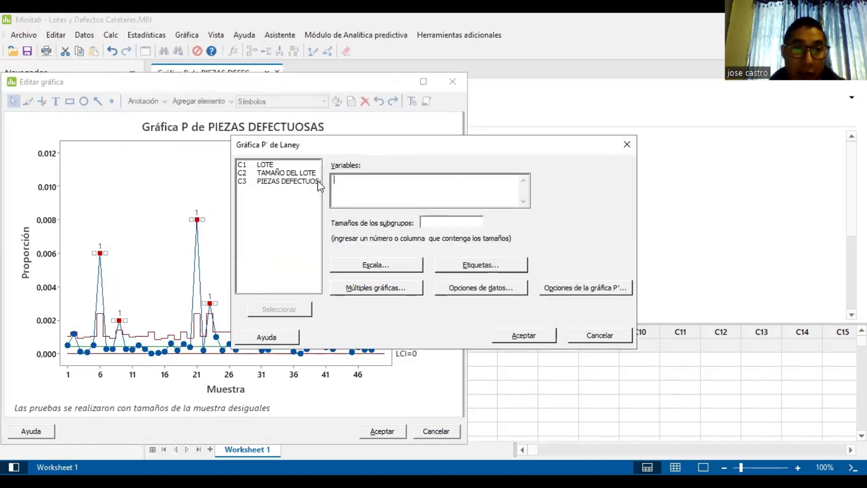
pyautogui.doubleClick(312, 179)
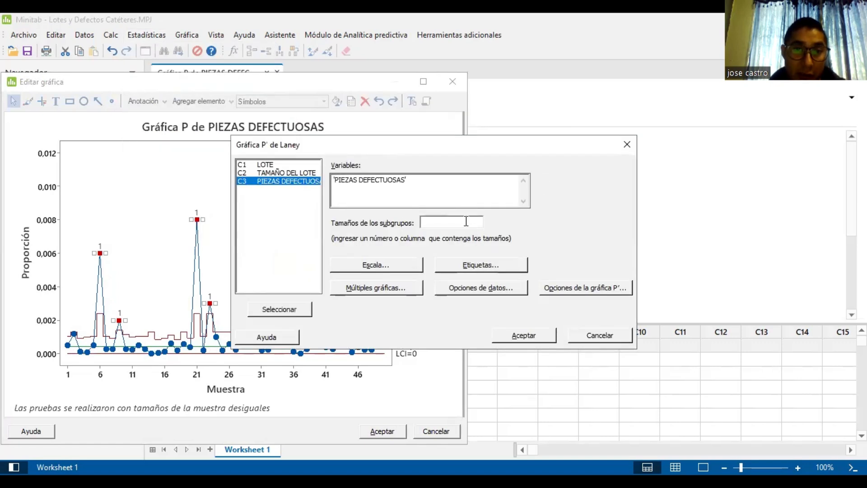
pyautogui.doubleClick(296, 173)
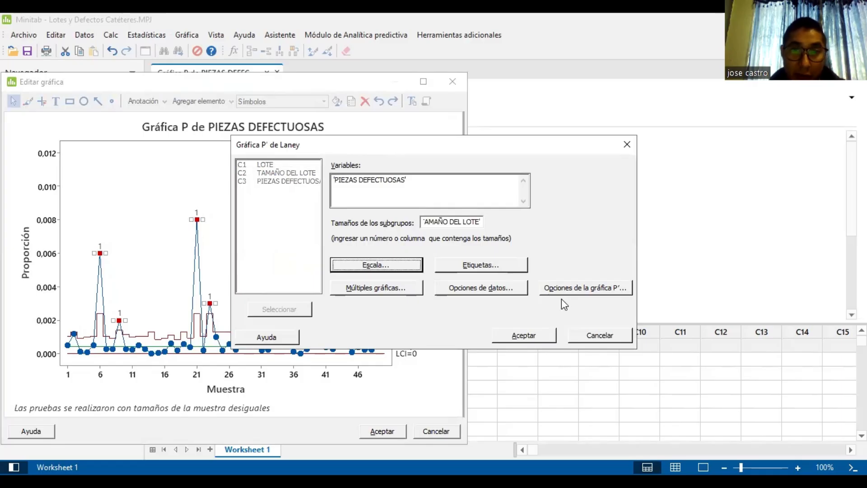
# Add the tests for 9 points on one side of the center line, 6 trending and 14 alternating, and generate the Laney P' chart
pyautogui.click(588, 294)
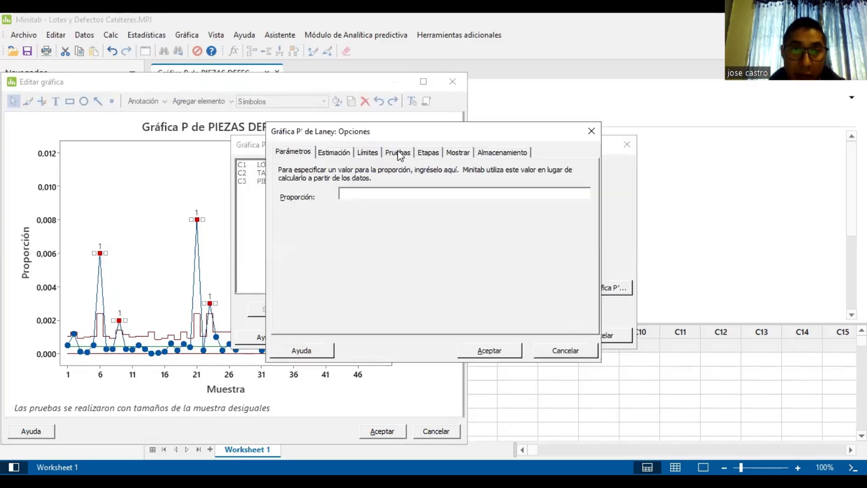
pyautogui.click(398, 152)
pyautogui.click(278, 207)
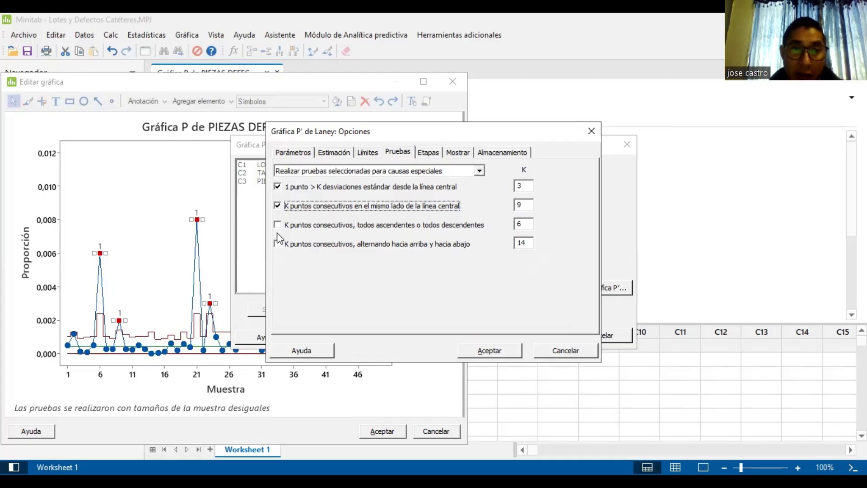
pyautogui.click(278, 225)
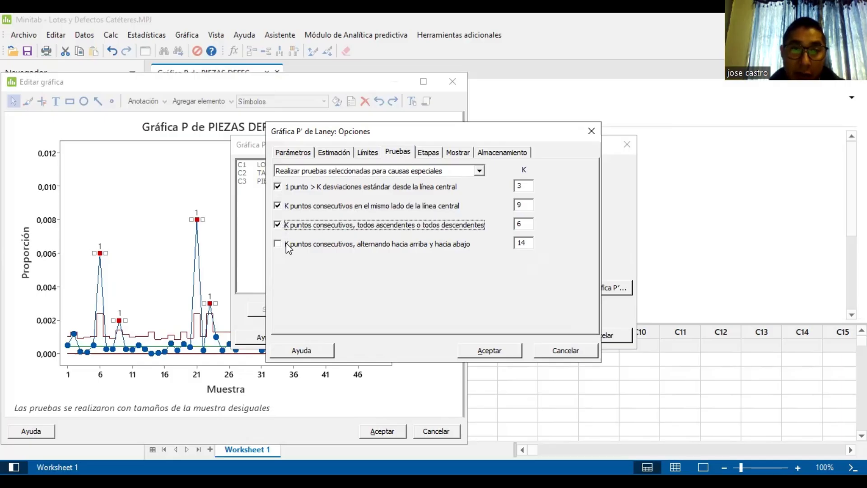
pyautogui.click(278, 244)
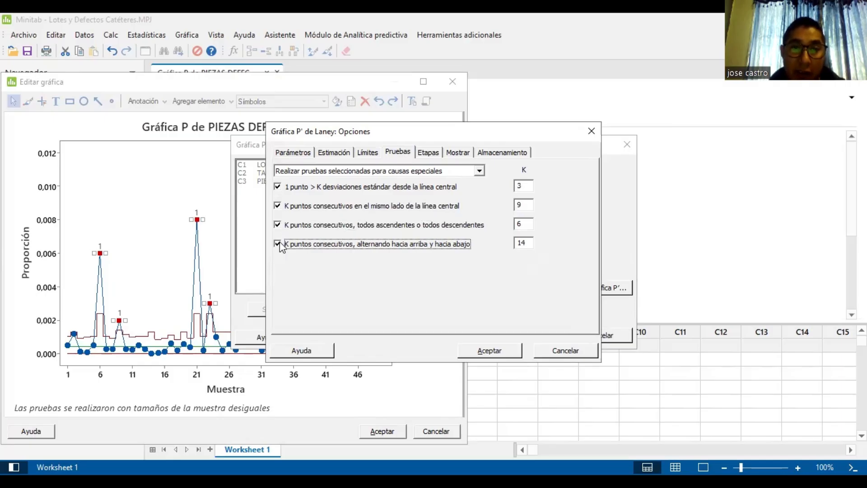
pyautogui.click(478, 352)
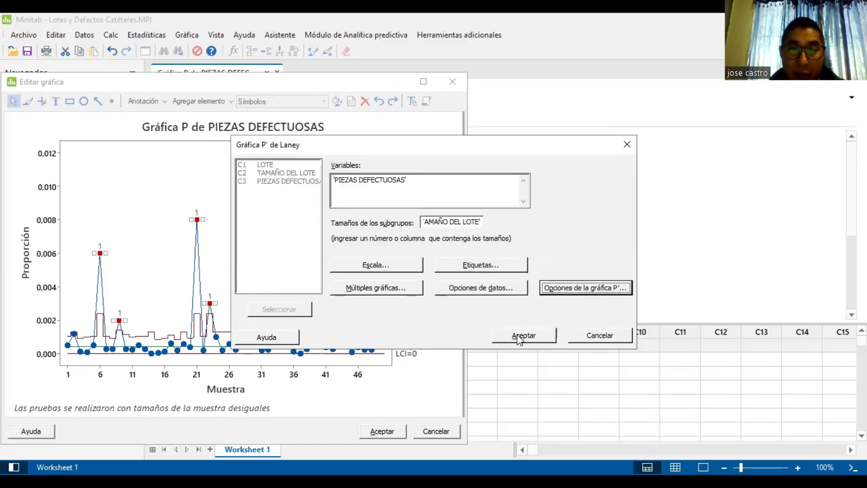
pyautogui.click(517, 335)
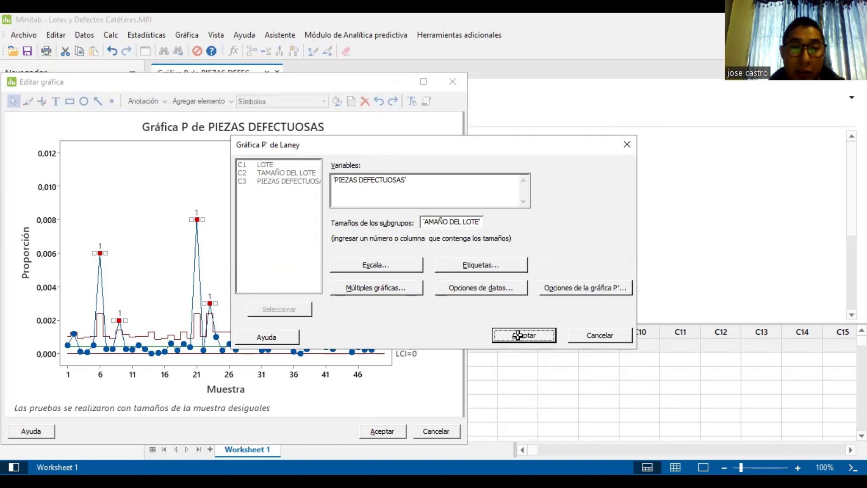
# Open the Laney P' chart of PIEZAS DEFECTUOSAS enlarged, shrink its window and place it beside the P chart
pyautogui.doubleClick(487, 175)
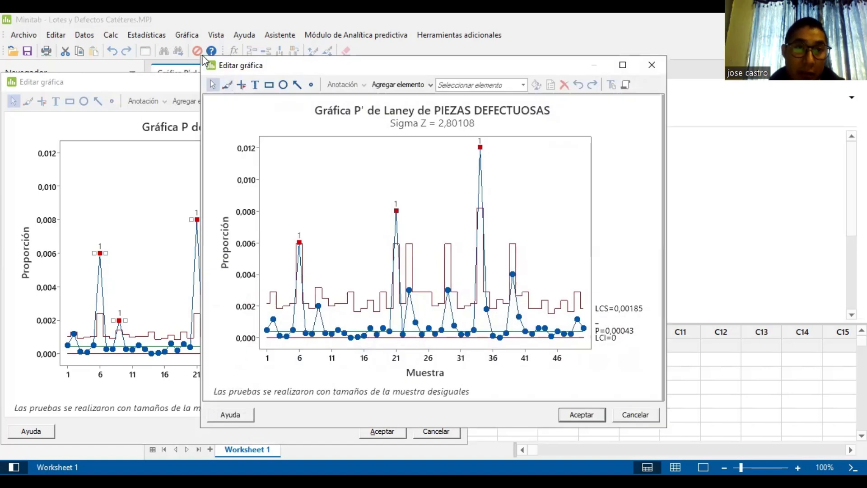
pyautogui.moveTo(201, 56); pyautogui.dragTo(296, 120)
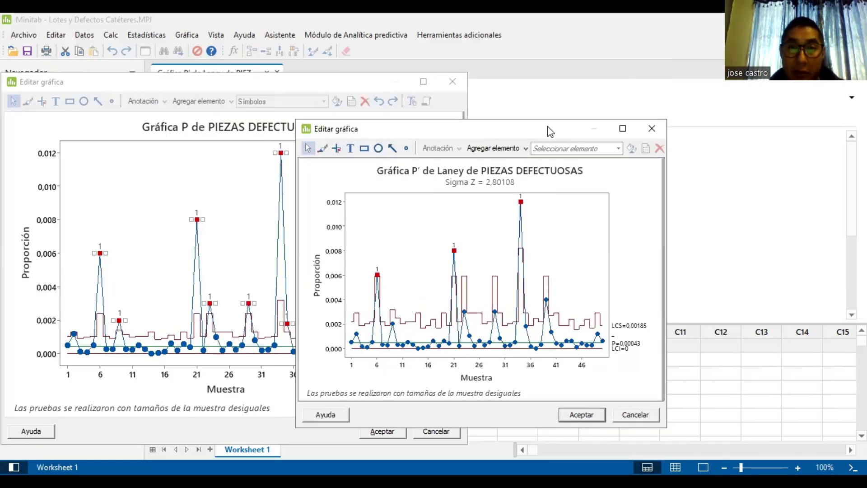
pyautogui.moveTo(548, 126); pyautogui.dragTo(717, 82)
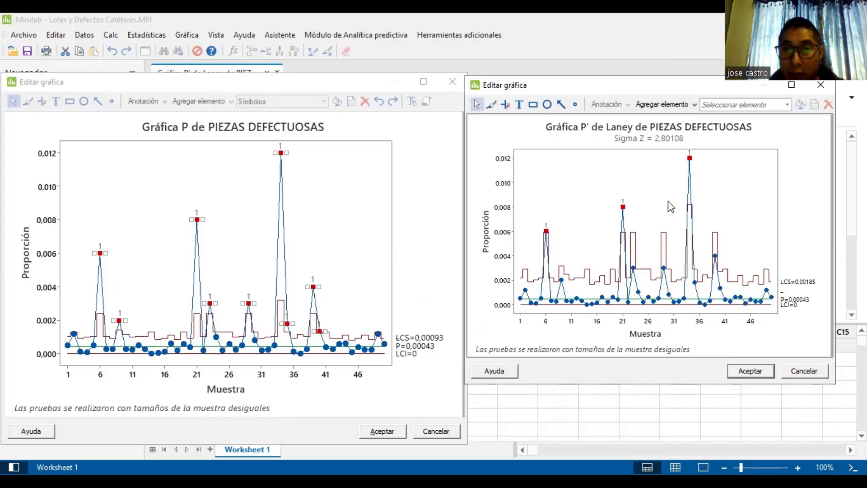
# Inspect the out-of-control points at samples 34, 21 and 6 on the Laney P' chart
pyautogui.click(690, 160)
pyautogui.moveTo(692, 164)
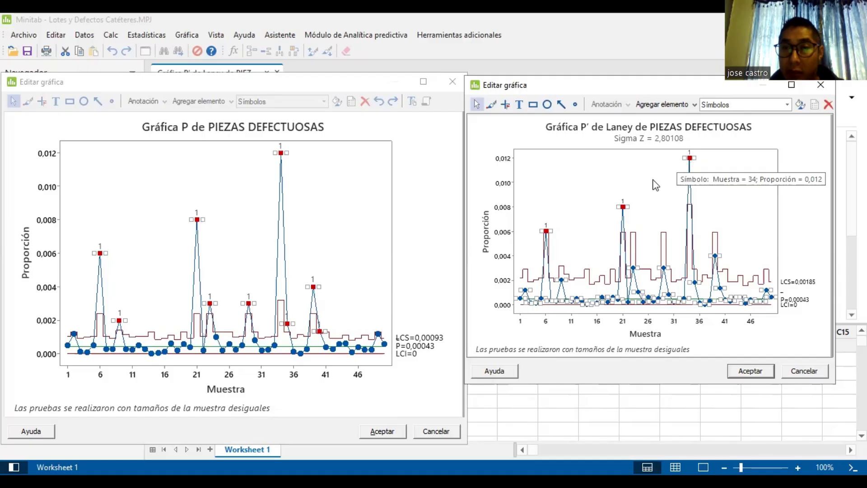
pyautogui.moveTo(626, 210)
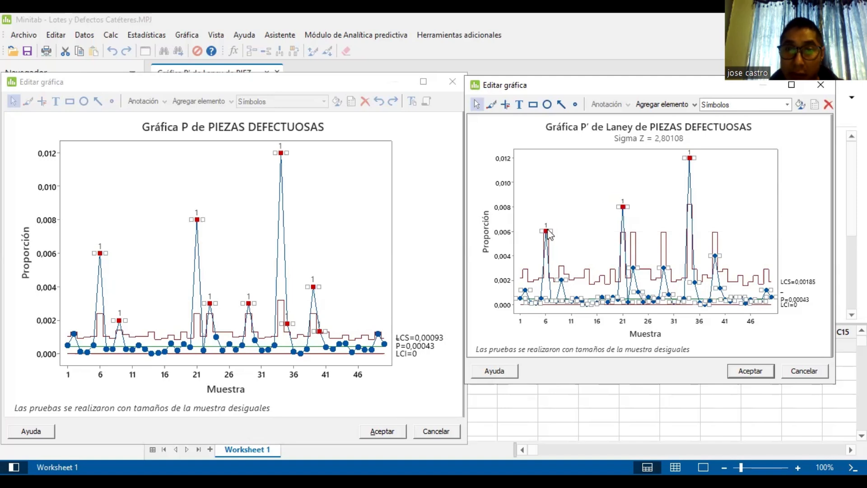
pyautogui.moveTo(549, 233)
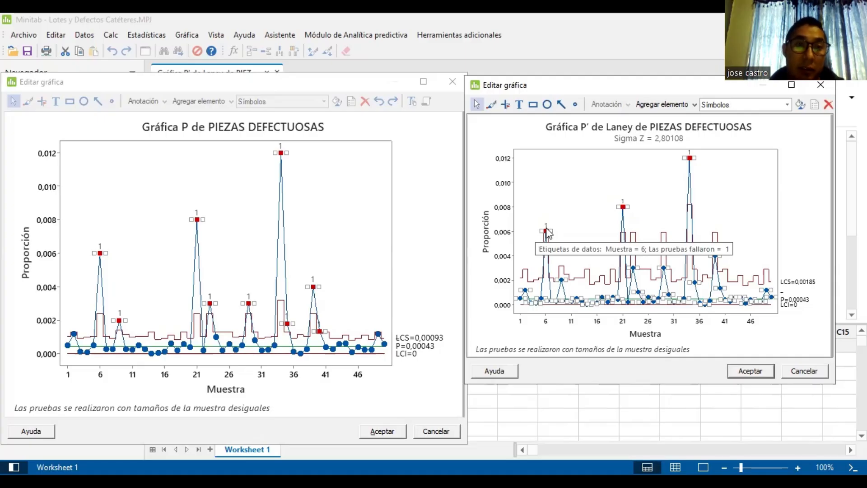
# Set up an Assistant P chart with PIEZAS DEFECTUOSAS as the defectives column and TAMAÑO DEL LOTE as the column of subgroup sizes
pyautogui.click(239, 83)
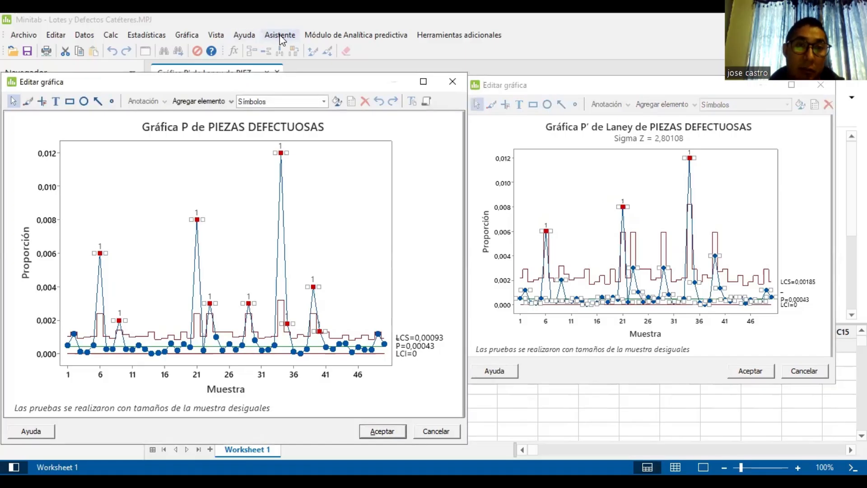
pyautogui.click(280, 36)
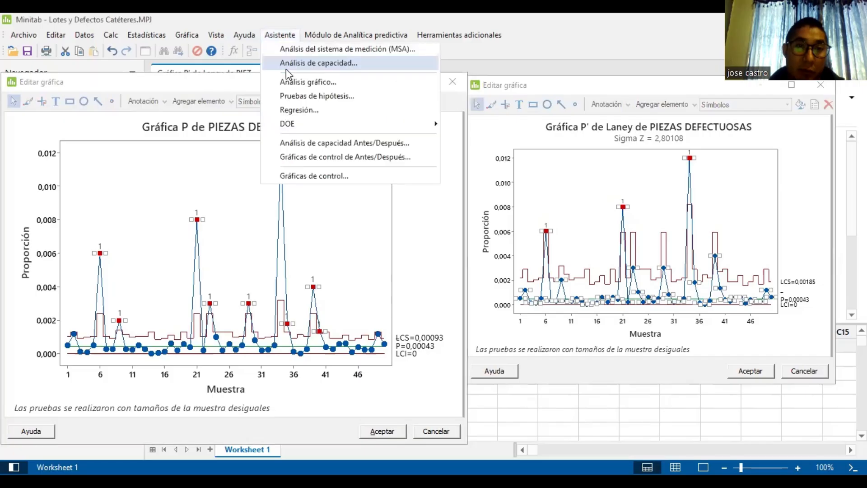
pyautogui.click(305, 177)
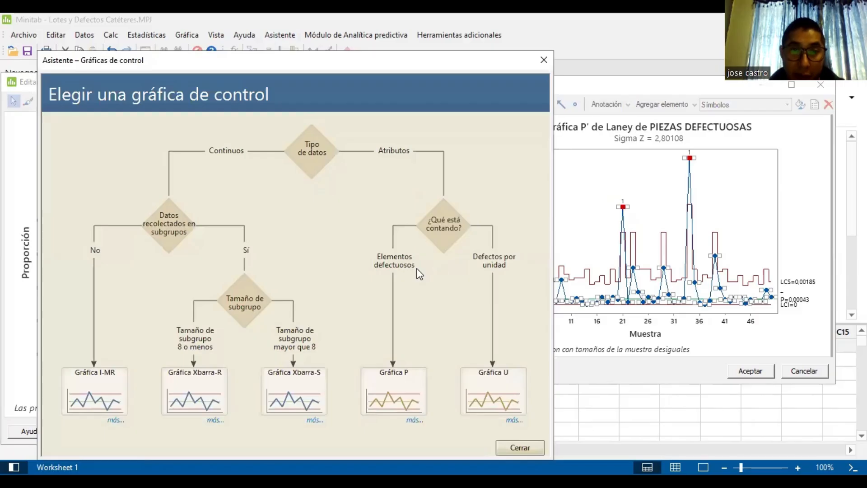
pyautogui.click(397, 389)
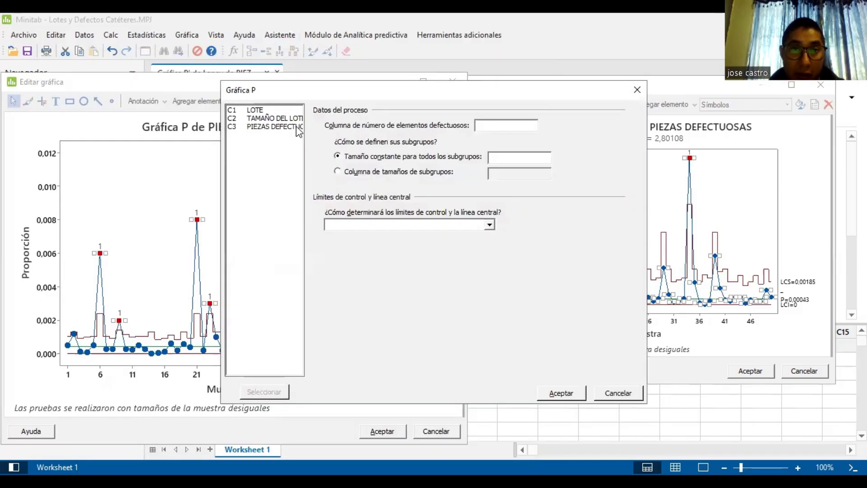
pyautogui.doubleClick(283, 128)
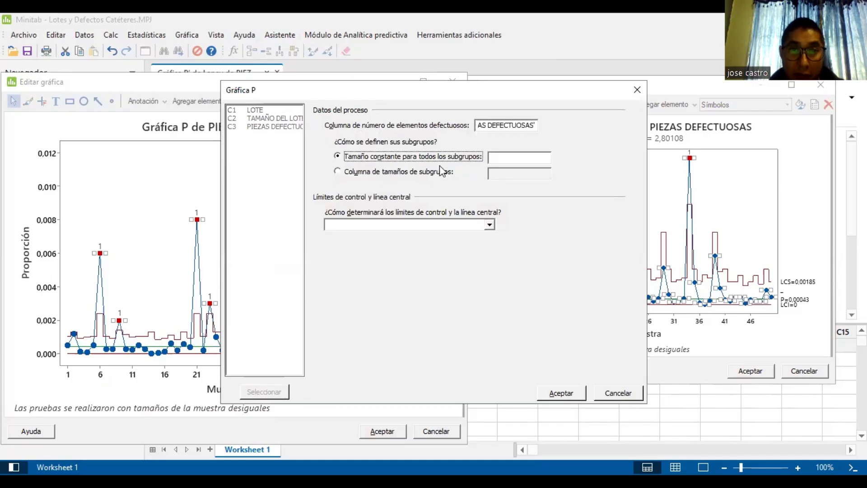
pyautogui.click(344, 173)
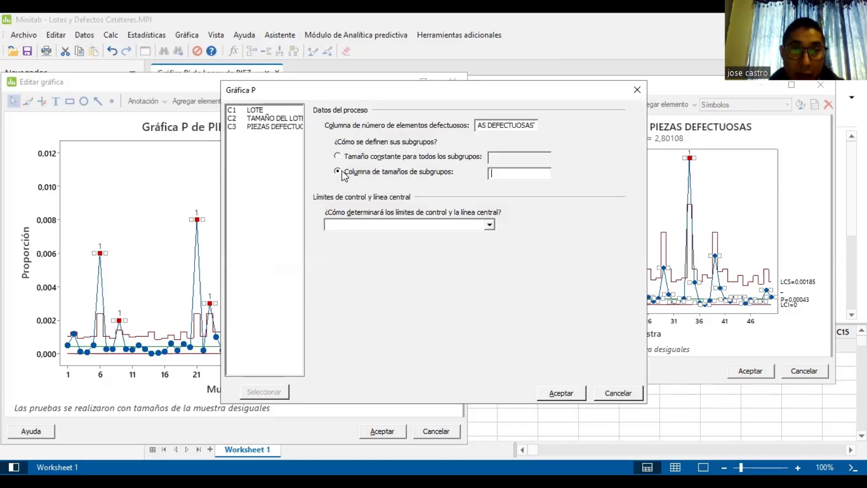
pyautogui.doubleClick(280, 119)
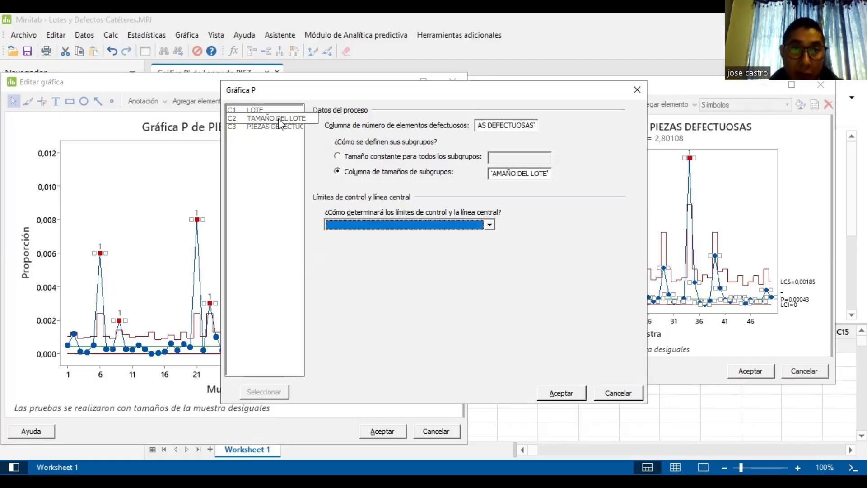
# Estimate the control limits and center line from the data, and generate the report using the Laney P' chart instead
pyautogui.click(492, 226)
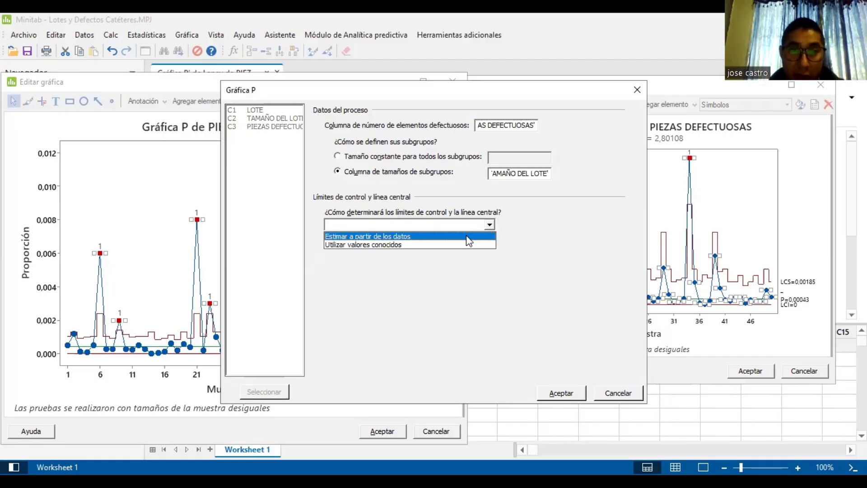
pyautogui.click(470, 235)
pyautogui.click(562, 393)
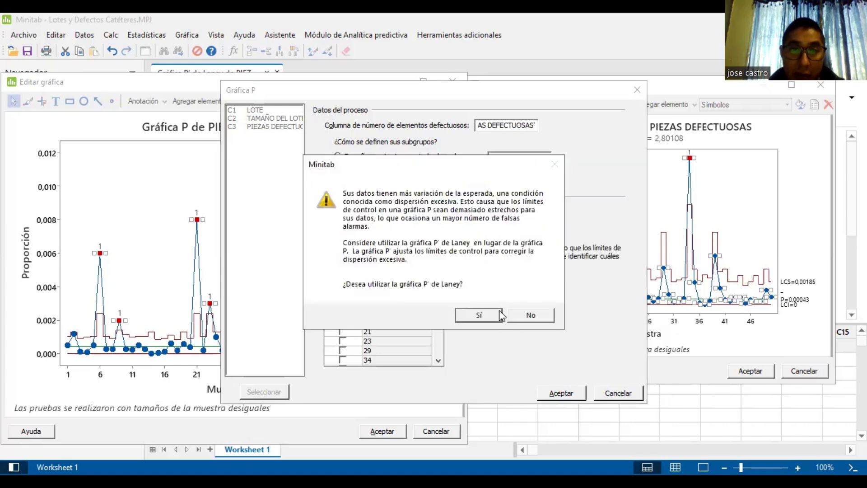
pyautogui.click(481, 316)
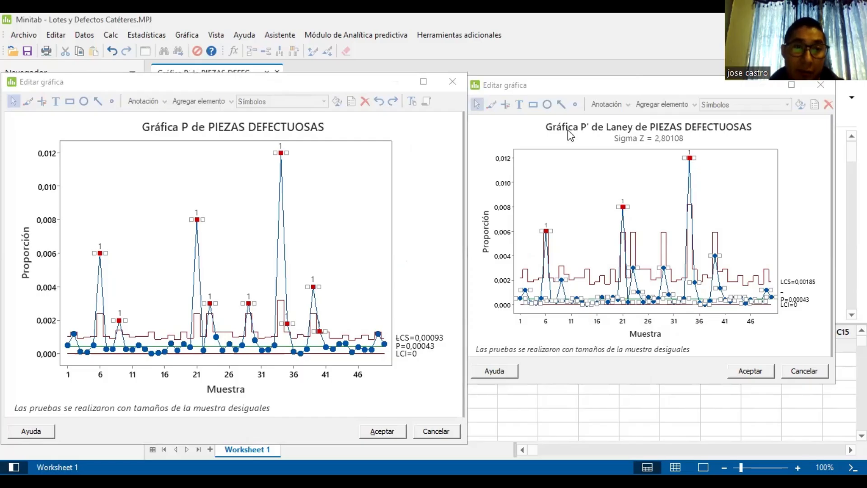
pyautogui.moveTo(300, 83); pyautogui.dragTo(539, 114)
pyautogui.doubleClick(216, 156)
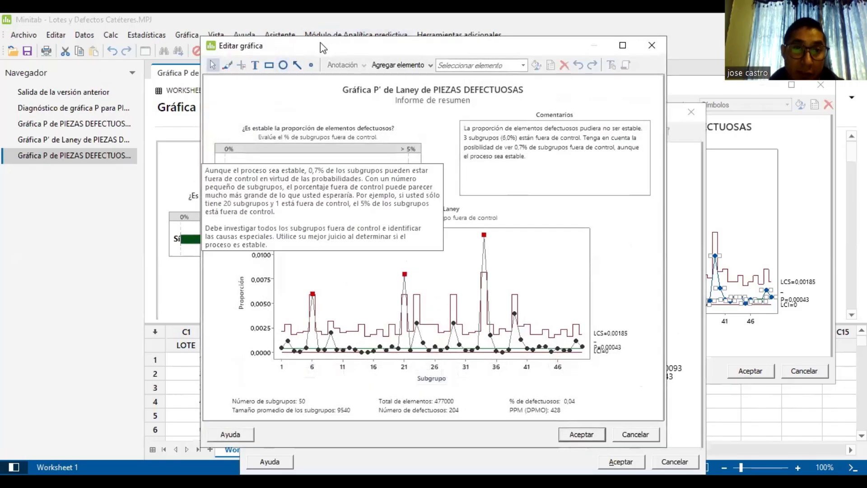
pyautogui.moveTo(272, 50); pyautogui.dragTo(202, 68)
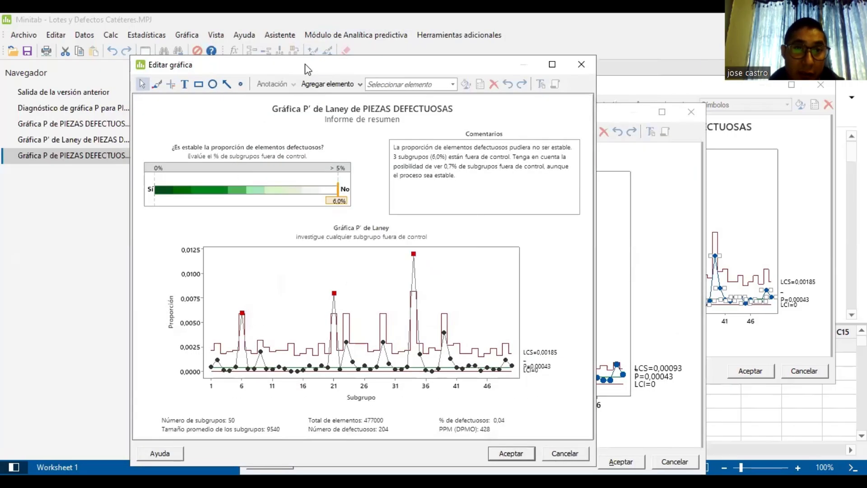
pyautogui.moveTo(304, 68); pyautogui.dragTo(288, 81)
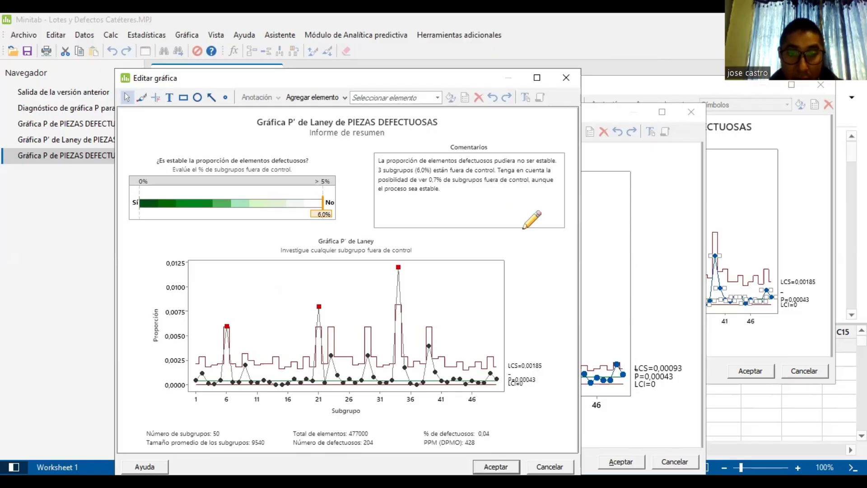
pyautogui.click(566, 79)
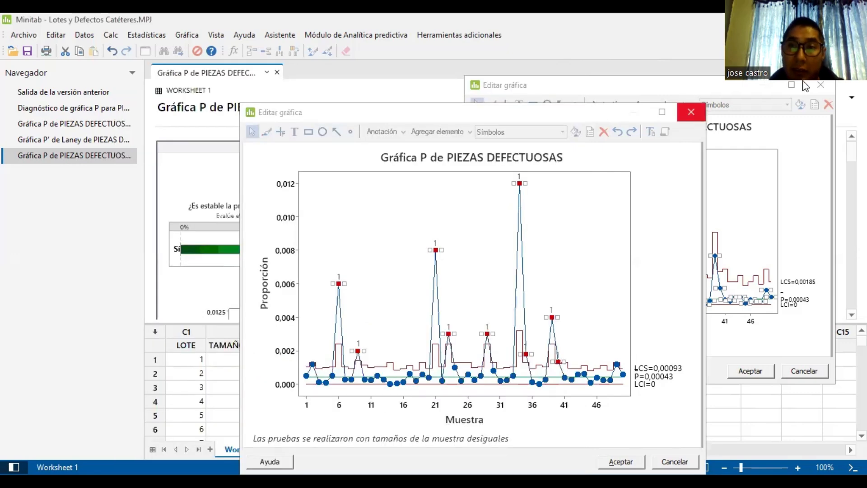
pyautogui.click(823, 86)
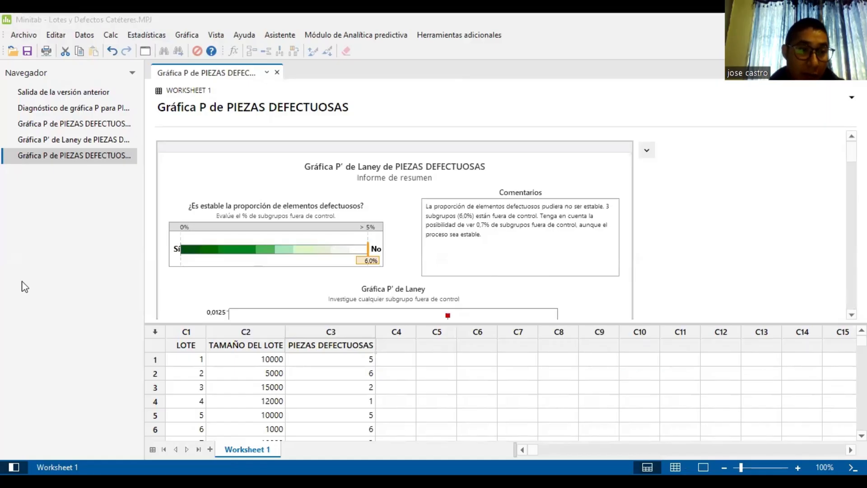
# Switch to the PowerPoint presentation and review the NP chart example on slide 11, selecting its list of defect counts
pyautogui.hotkey('alt', 'Tab')
pyautogui.press('Down')
pyautogui.press('Down')
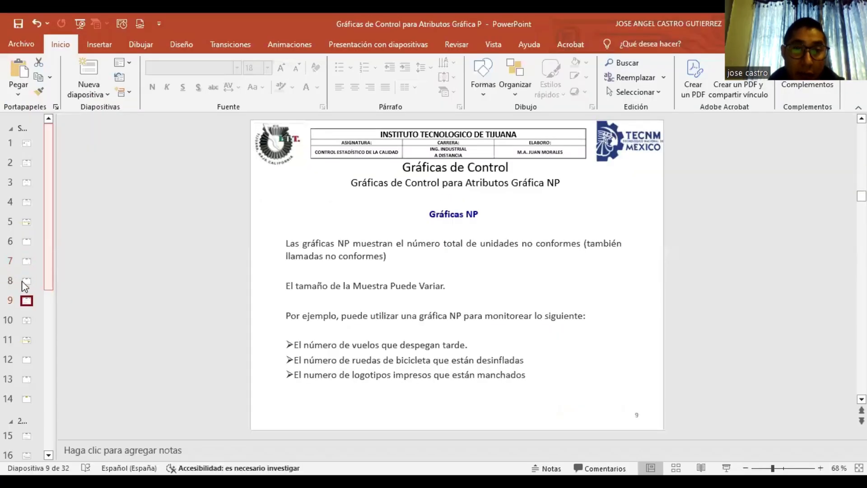
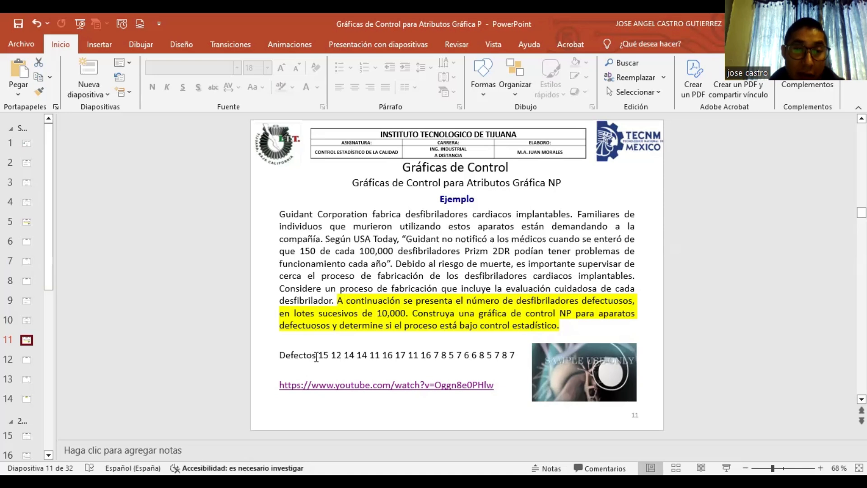
pyautogui.moveTo(316, 355); pyautogui.dragTo(519, 362)
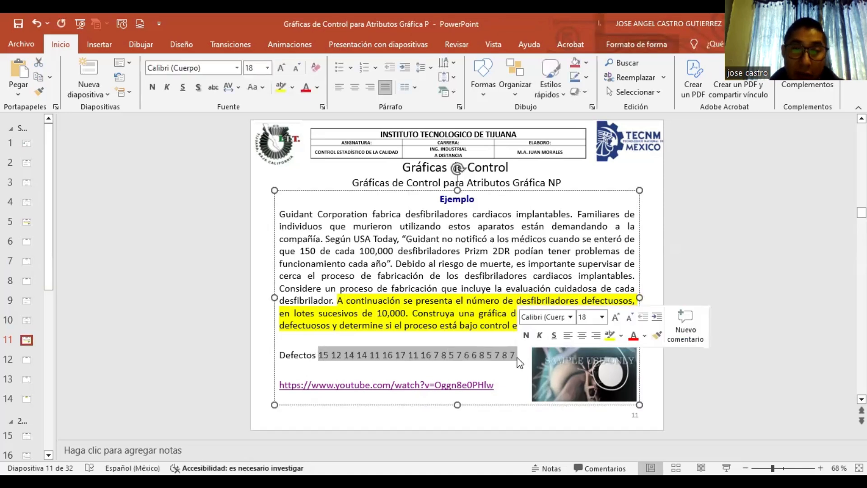
pyautogui.click(518, 361)
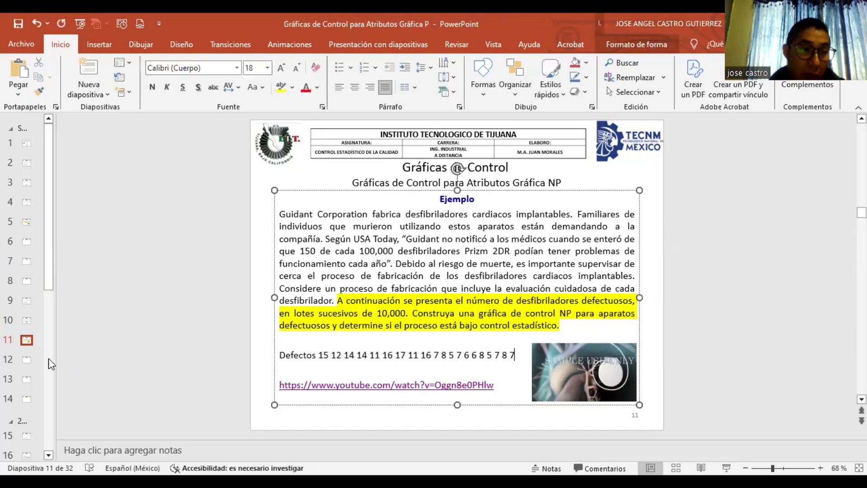
# Go to slide 12 with the NP data file and switch to the Minitab project Defectos Desfibriladores Cardiacos Implantables.MPJ
pyautogui.click(24, 356)
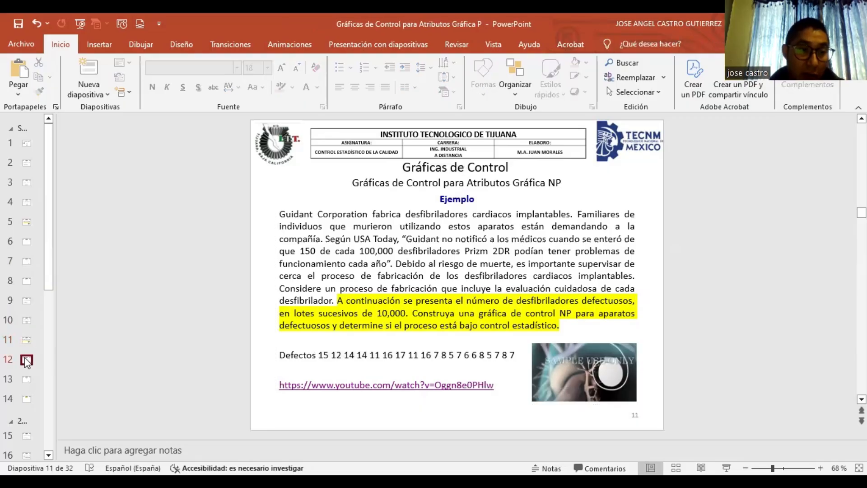
pyautogui.click(25, 357)
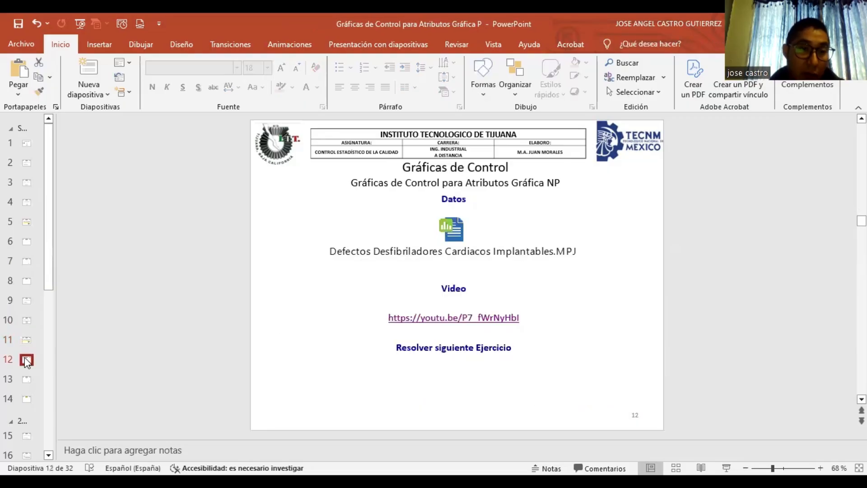
pyautogui.click(458, 231)
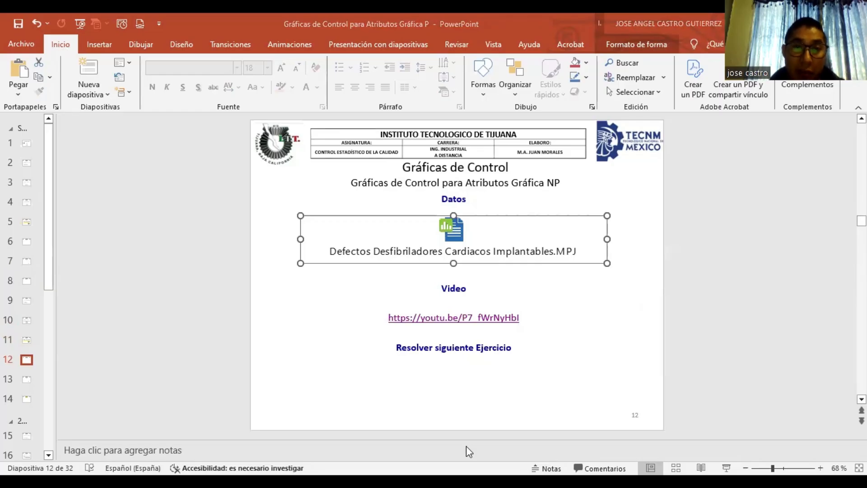
pyautogui.hotkey('alt', 'Tab')
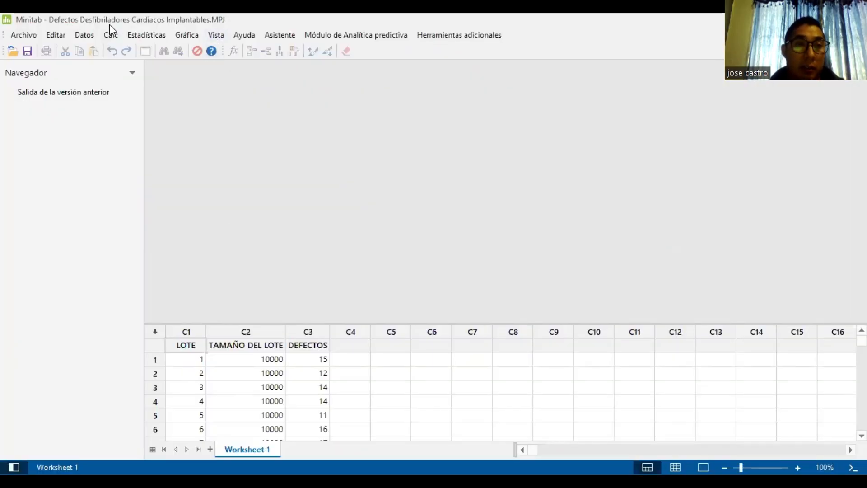
# Review the worksheet's lot, lot size and defect data down to the last lot in row 20
pyautogui.click(140, 36)
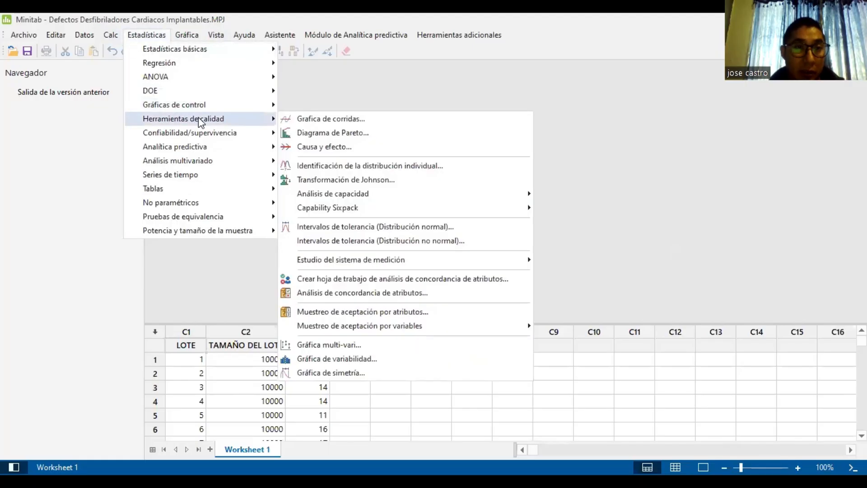
pyautogui.click(201, 119)
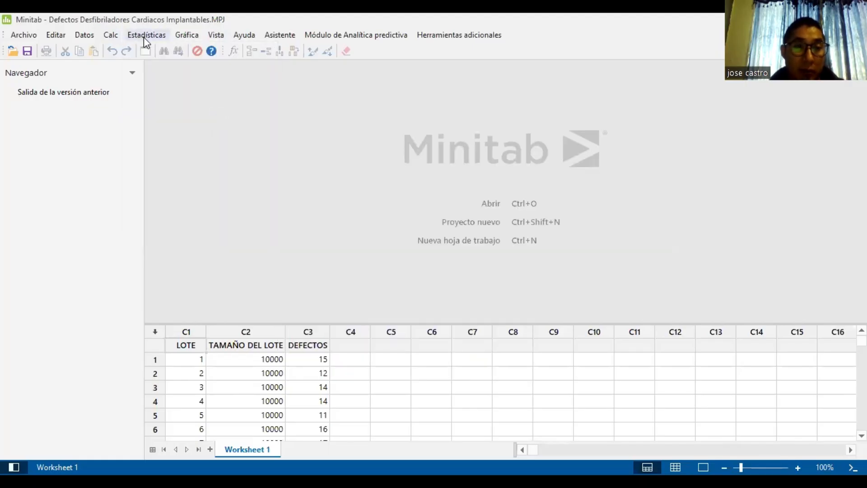
pyautogui.click(271, 374)
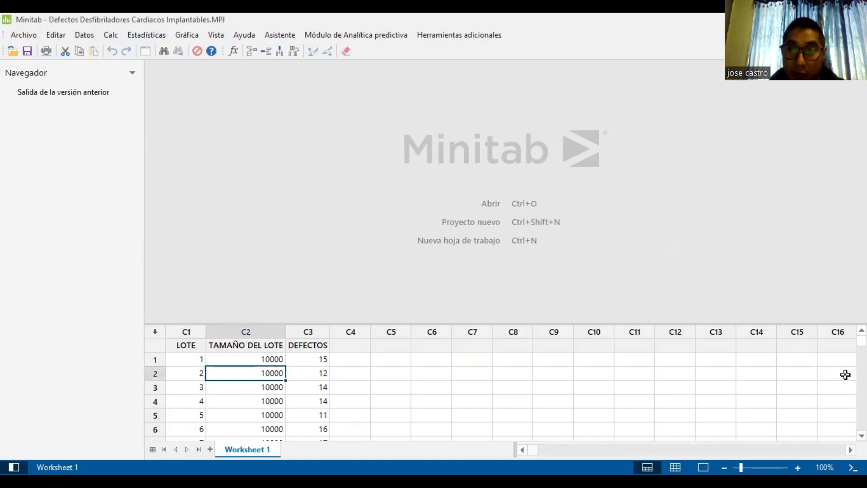
pyautogui.moveTo(861, 341); pyautogui.dragTo(862, 424)
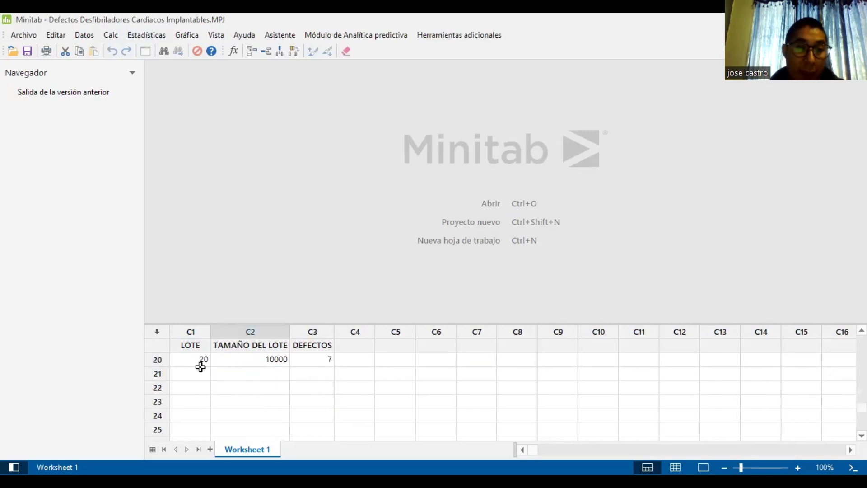
pyautogui.click(256, 363)
pyautogui.click(313, 359)
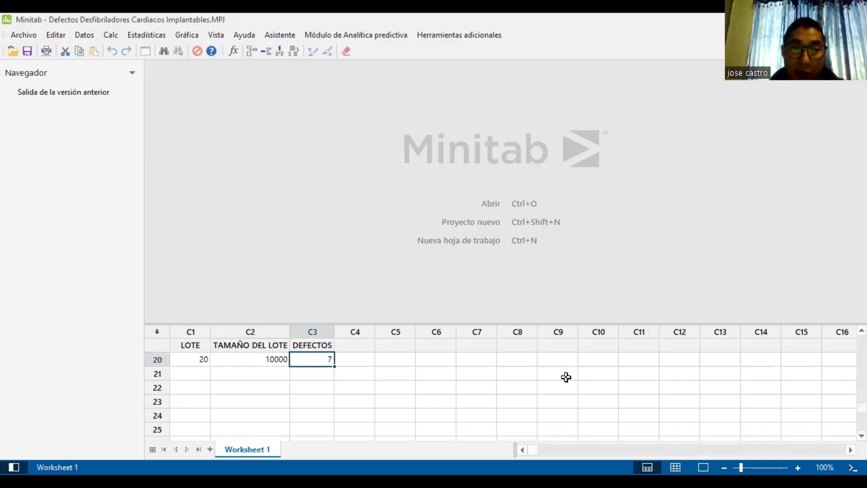
pyautogui.moveTo(861, 406); pyautogui.dragTo(861, 343)
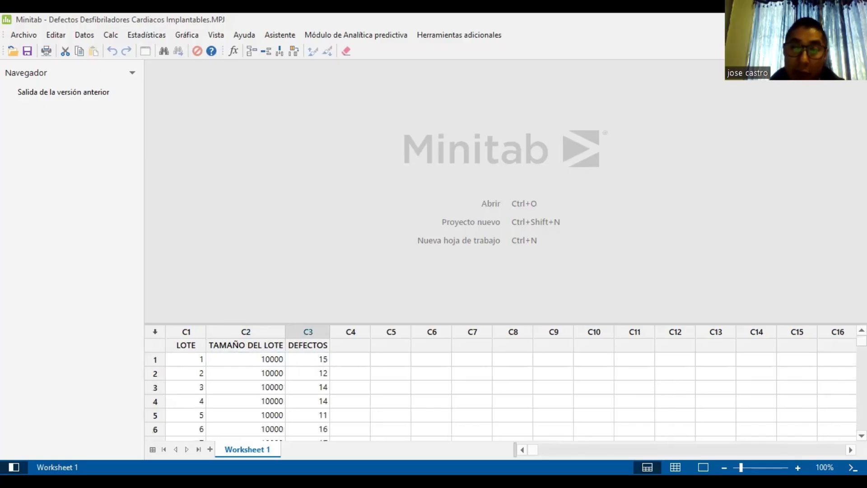
# Create an NP control chart of DEFECTOS with TAMAÑO DEL LOTE as the subgroup sizes, and open the chart enlarged
pyautogui.click(149, 37)
pyautogui.moveTo(225, 107)
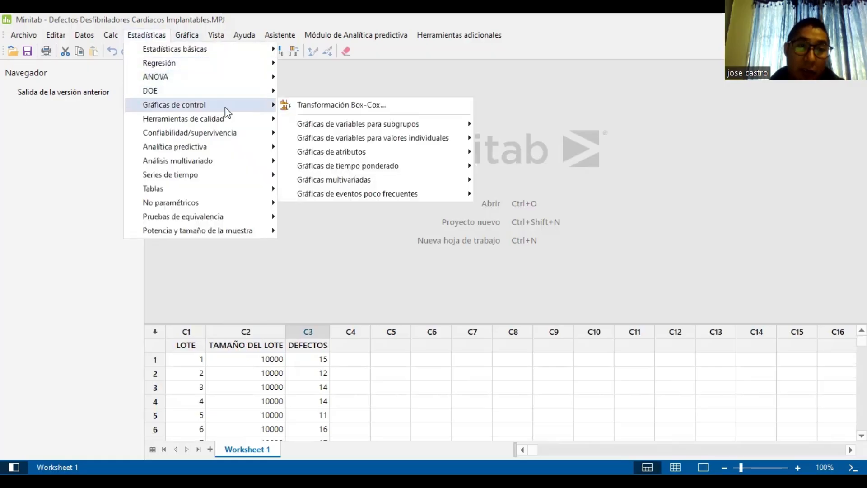
pyautogui.moveTo(413, 154)
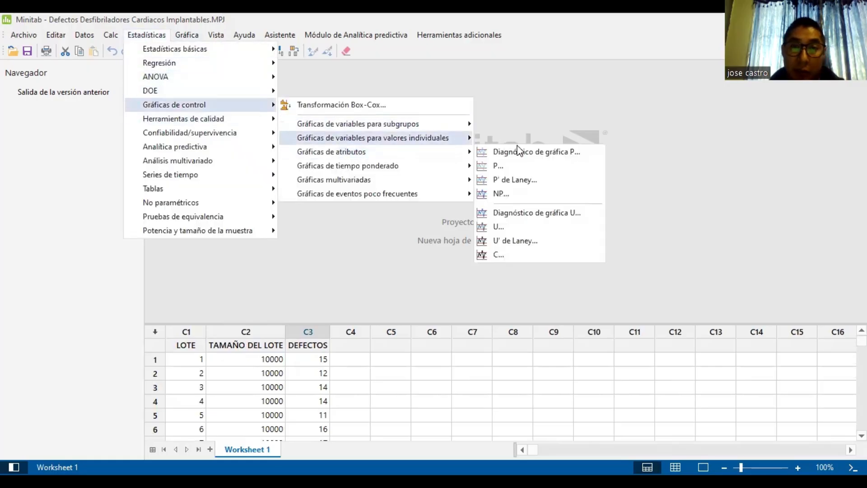
pyautogui.click(524, 192)
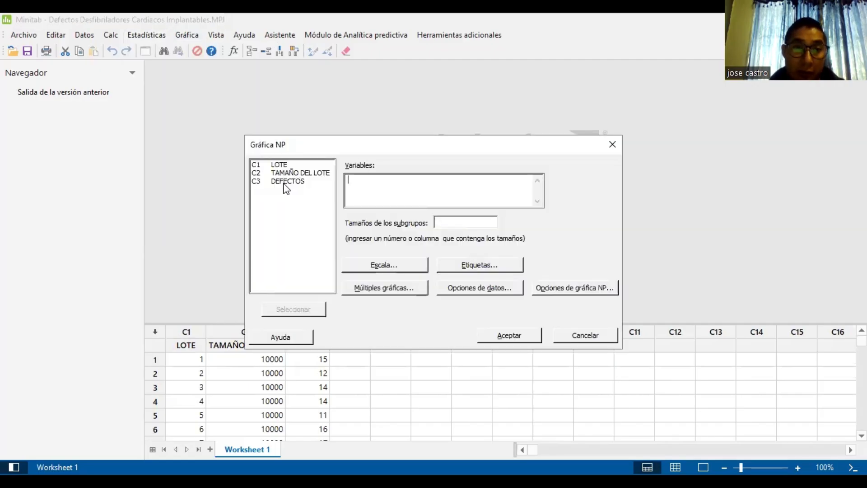
pyautogui.doubleClick(284, 182)
pyautogui.click(469, 222)
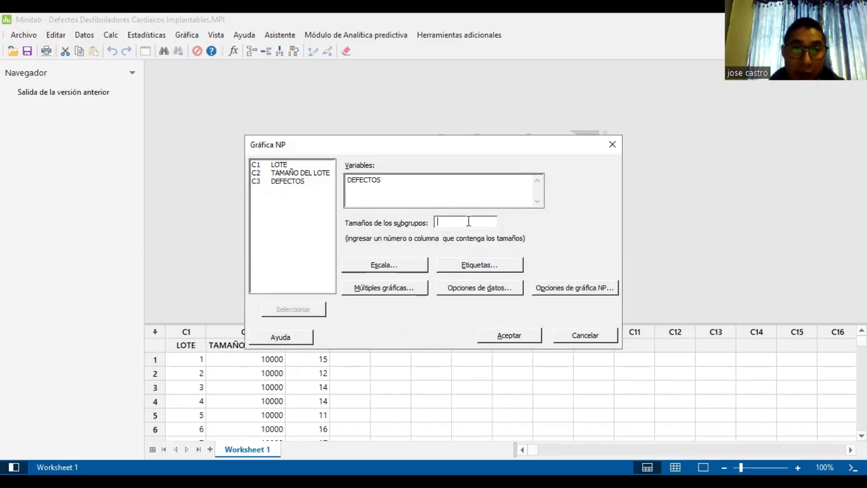
pyautogui.doubleClick(311, 173)
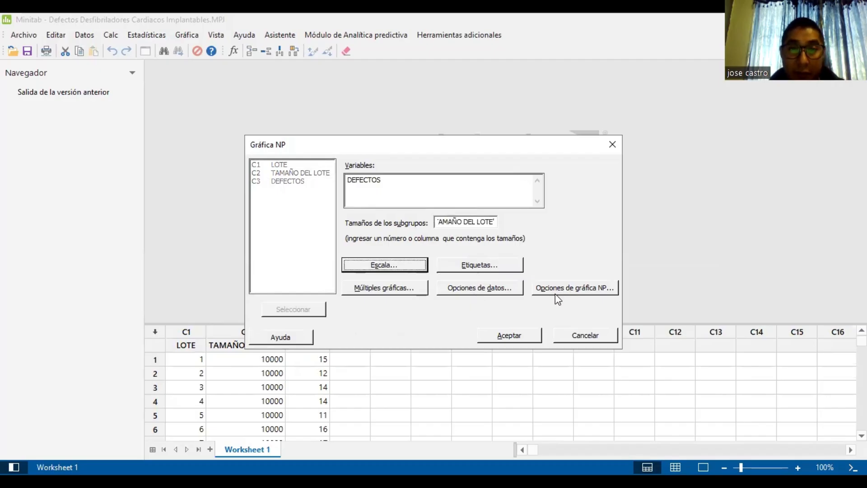
pyautogui.click(523, 336)
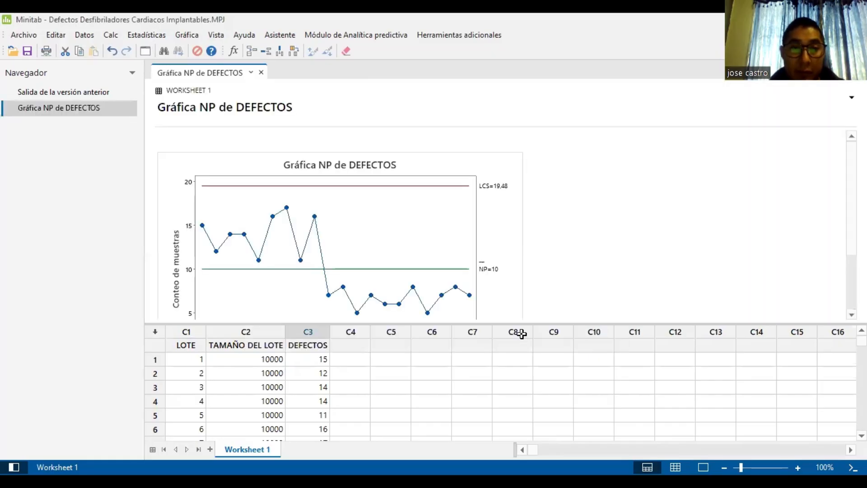
pyautogui.click(412, 209)
pyautogui.doubleClick(412, 207)
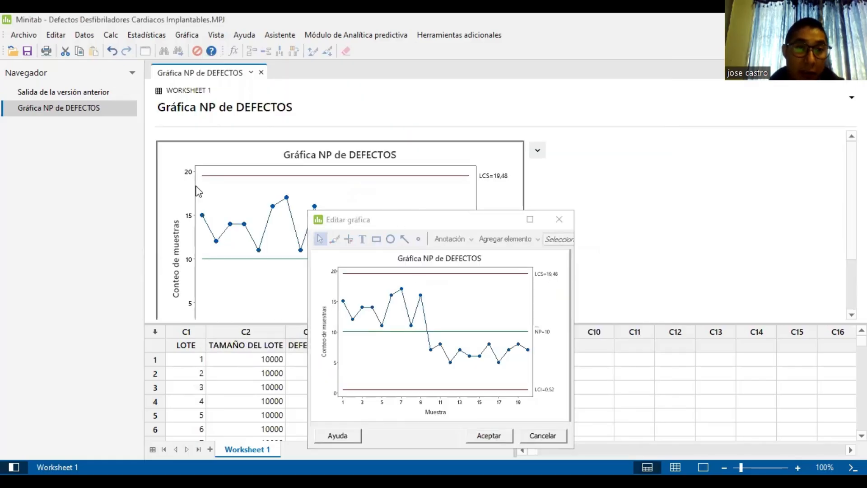
# Generate the NP chart of DEFECTOS again with all four special-cause tests enabled, keeping TAMAÑO DEL LOTE as the subgroup sizes
pyautogui.click(146, 34)
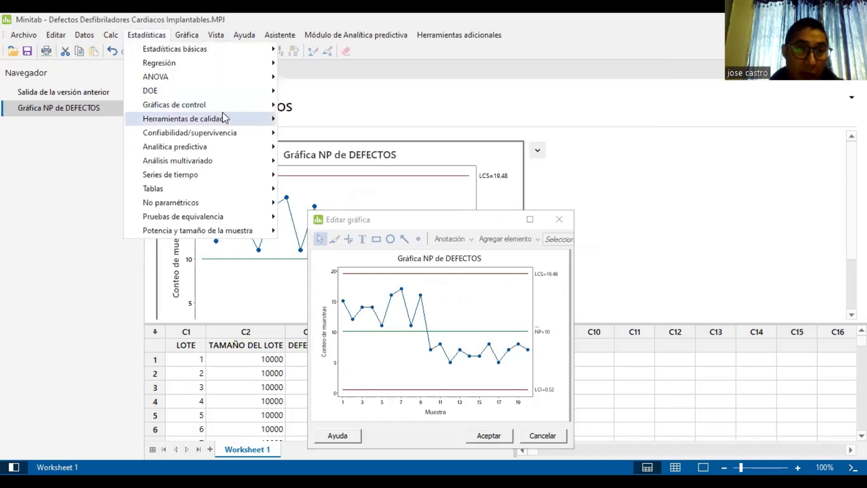
pyautogui.moveTo(237, 105)
pyautogui.moveTo(364, 153)
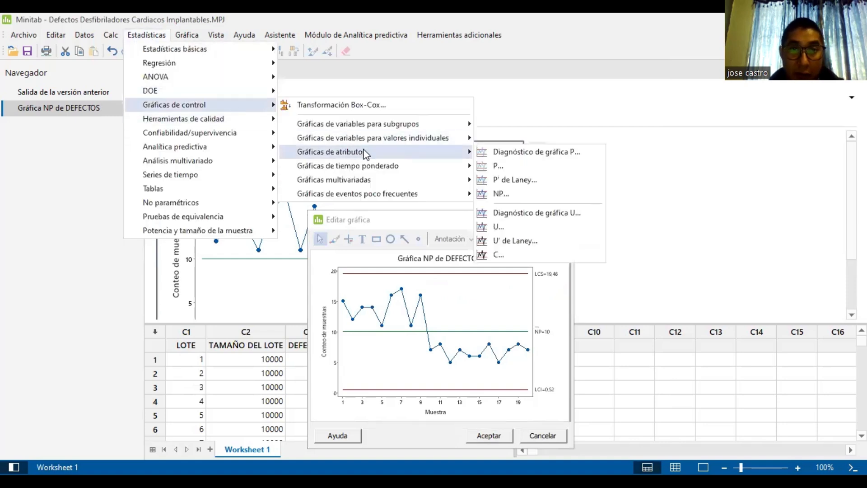
pyautogui.click(500, 189)
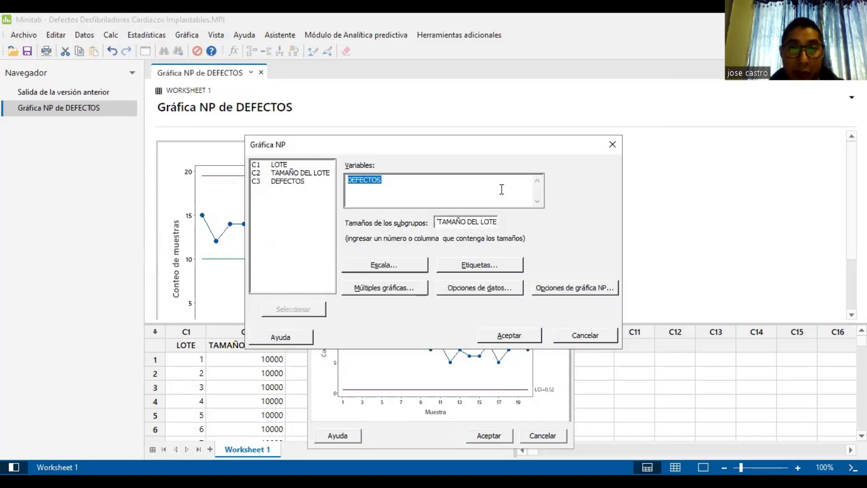
pyautogui.click(543, 289)
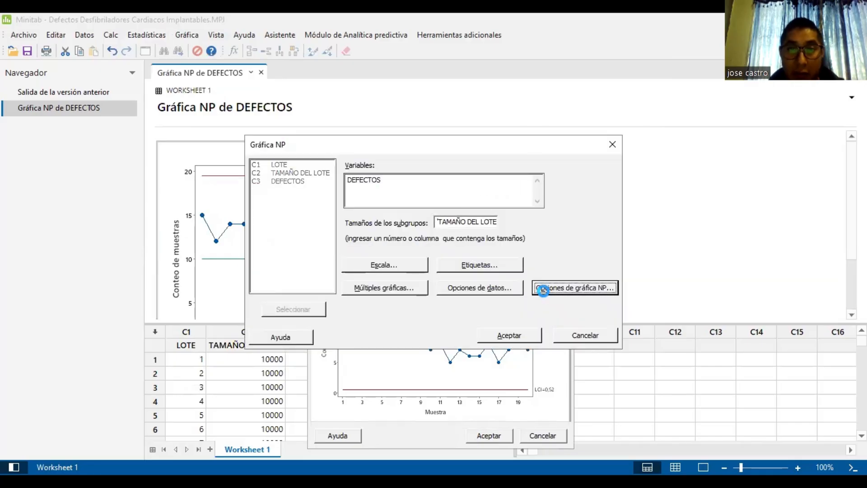
pyautogui.click(405, 152)
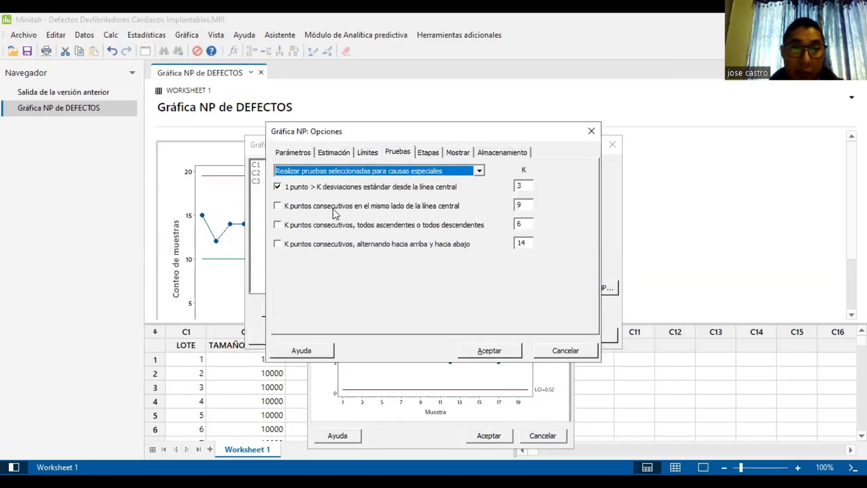
pyautogui.click(278, 206)
pyautogui.click(278, 225)
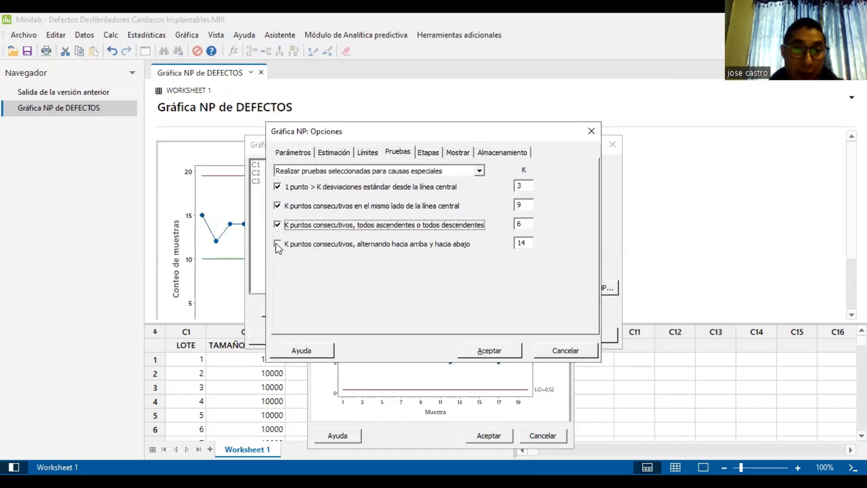
pyautogui.click(278, 244)
pyautogui.click(499, 351)
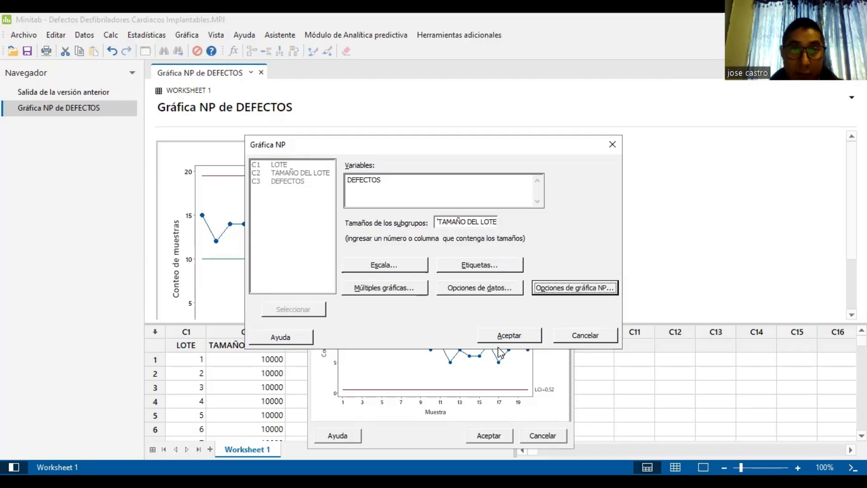
pyautogui.click(499, 333)
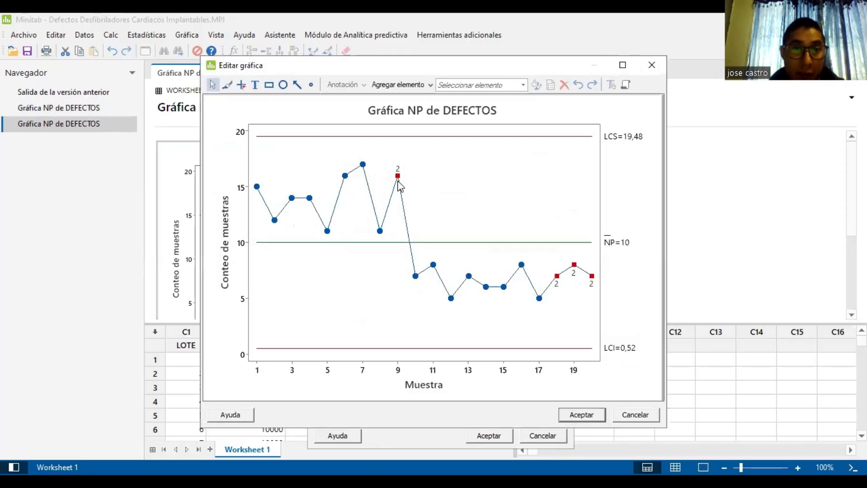
# Inspect the points at samples 9 and 18 on the enlarged NP chart, and shrink and move its window beside the earlier chart
pyautogui.moveTo(399, 180)
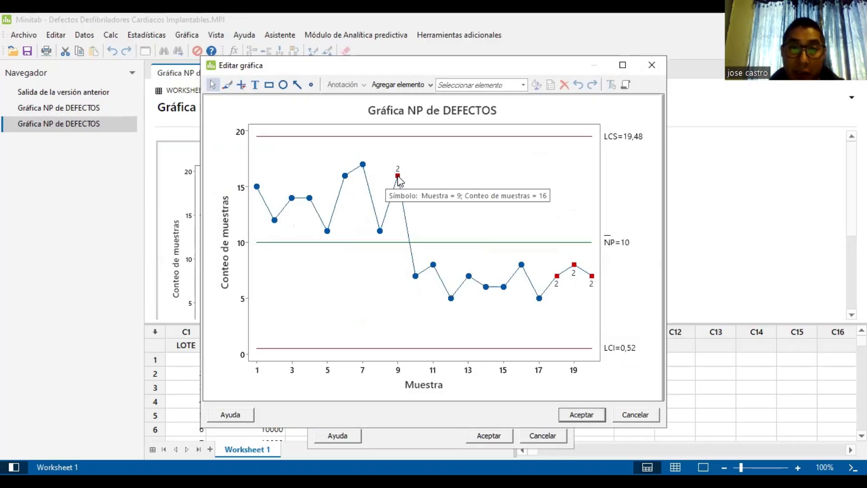
pyautogui.click(557, 277)
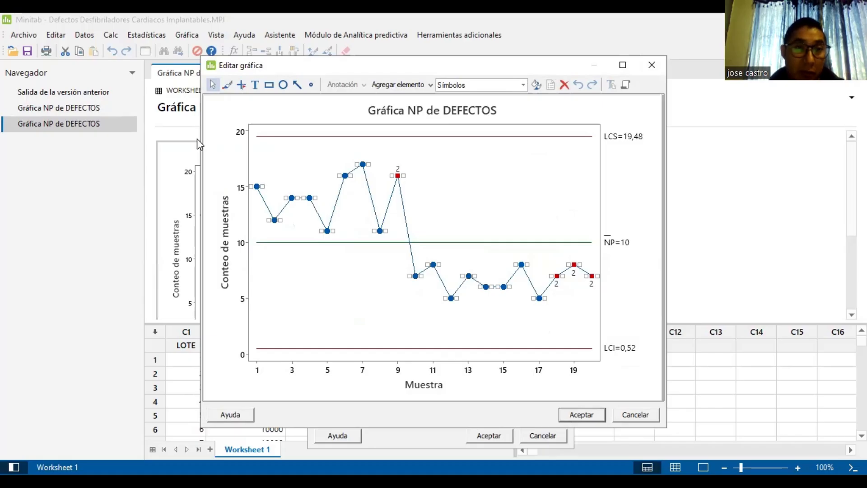
pyautogui.moveTo(249, 58); pyautogui.dragTo(73, 78)
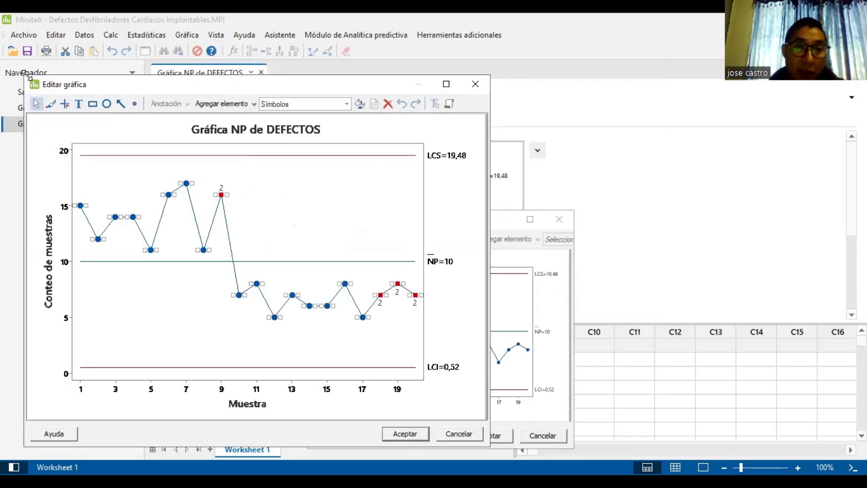
pyautogui.moveTo(25, 73); pyautogui.dragTo(154, 160)
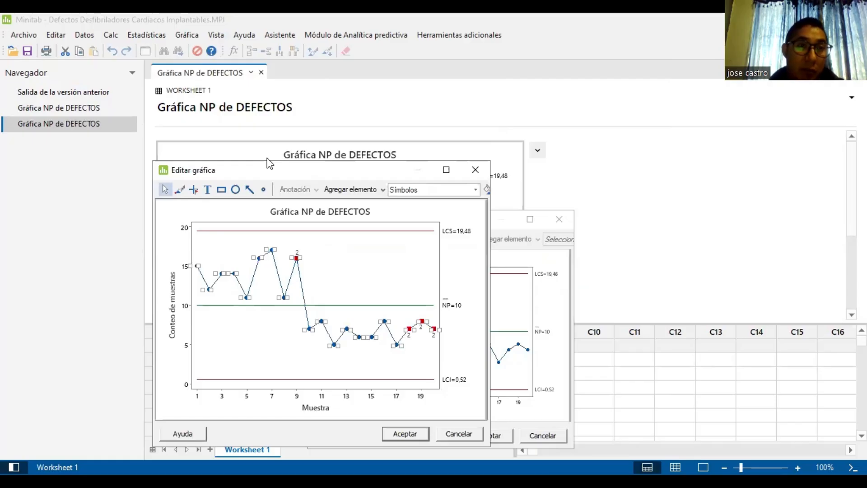
pyautogui.moveTo(267, 162); pyautogui.dragTo(108, 85)
# Set up a Laney P' chart with DEFECTOS as the variable and TAMAÑO DEL LOTE as the subgroup sizes
pyautogui.click(148, 36)
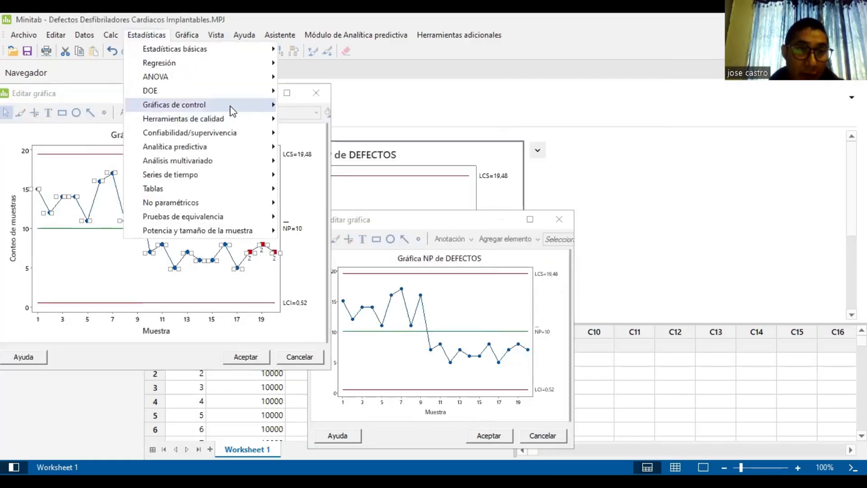
pyautogui.moveTo(235, 107)
pyautogui.moveTo(357, 152)
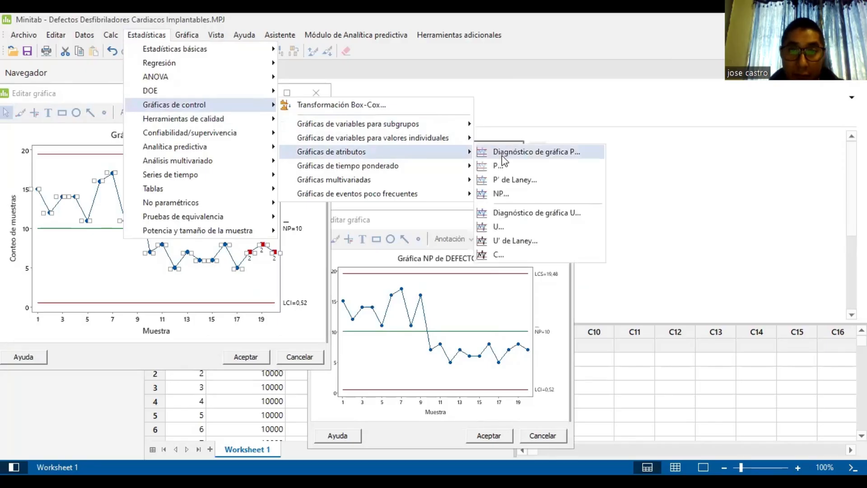
pyautogui.click(527, 178)
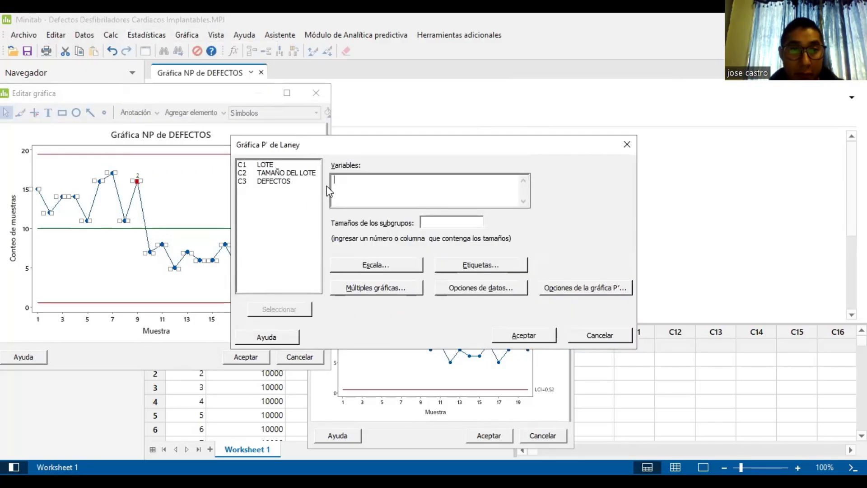
pyautogui.doubleClick(305, 183)
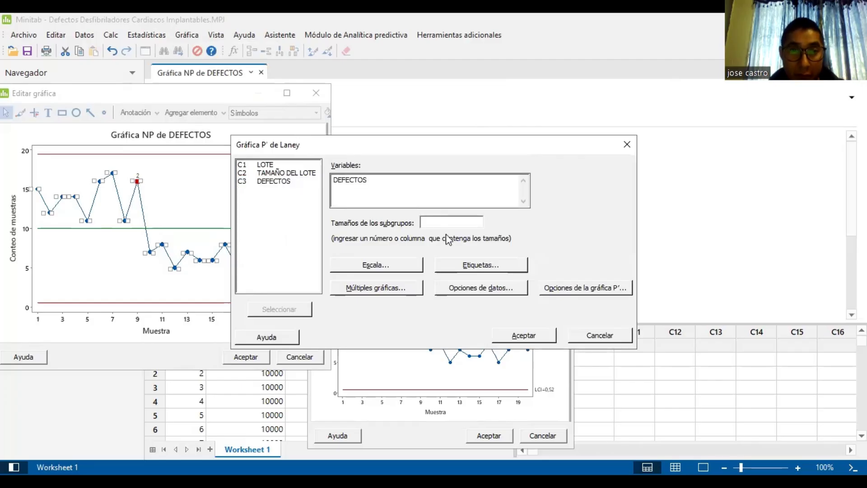
pyautogui.click(460, 224)
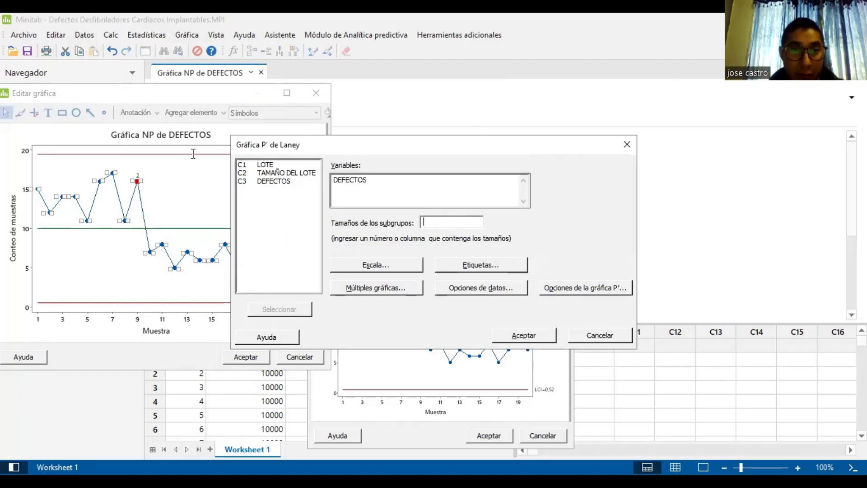
pyautogui.doubleClick(271, 173)
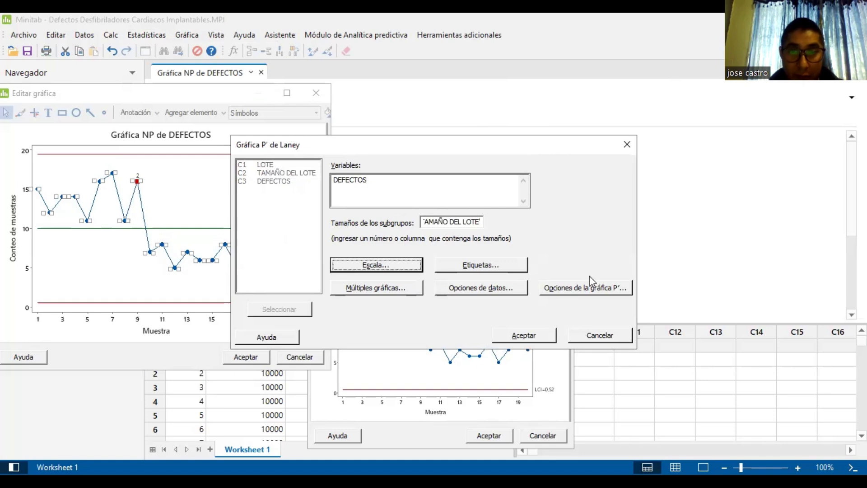
# Enable all four special-cause tests in the Laney P' chart options
pyautogui.click(577, 291)
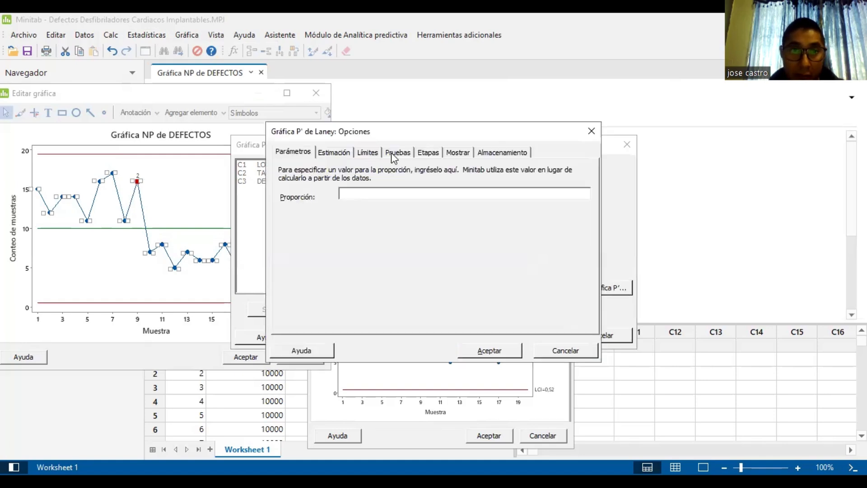
pyautogui.click(392, 152)
pyautogui.click(278, 207)
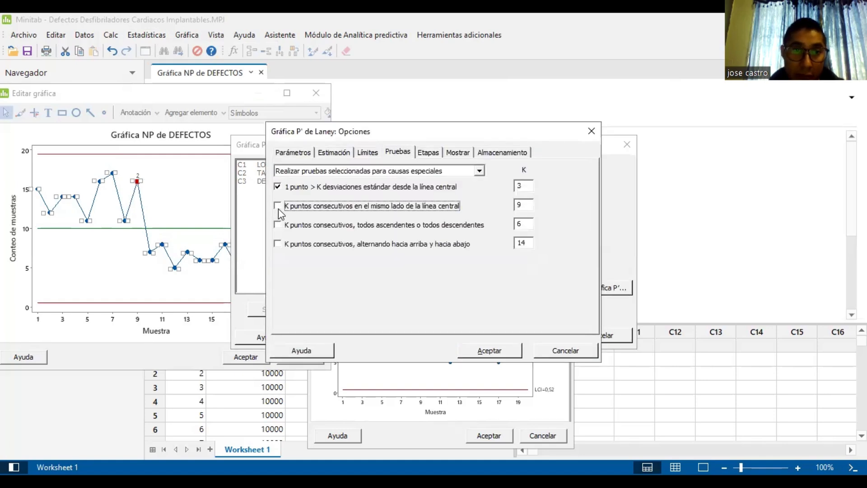
pyautogui.click(277, 225)
pyautogui.click(277, 243)
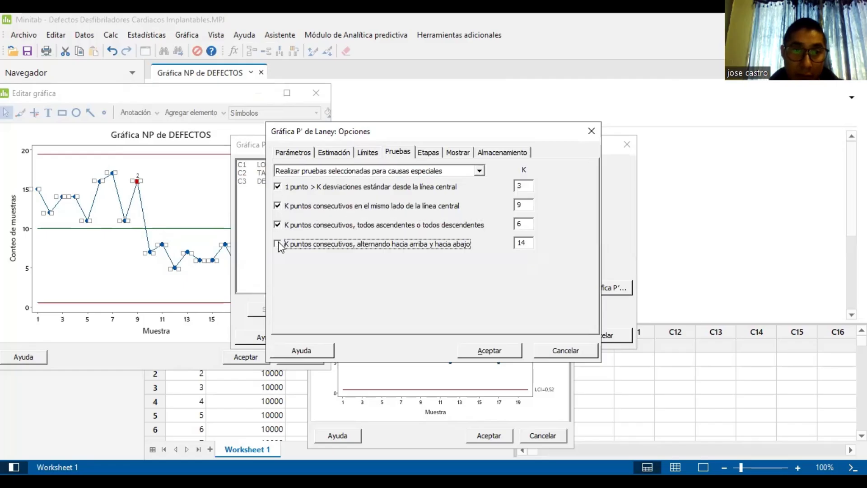
pyautogui.click(492, 348)
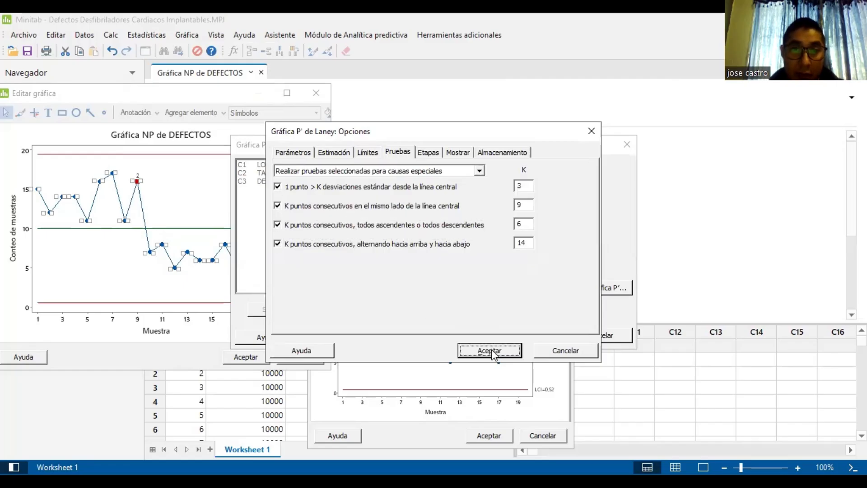
# Generate the Laney P' chart of DEFECTOS and place its shrunken window beside the NP chart to compare the flagged points
pyautogui.click(528, 334)
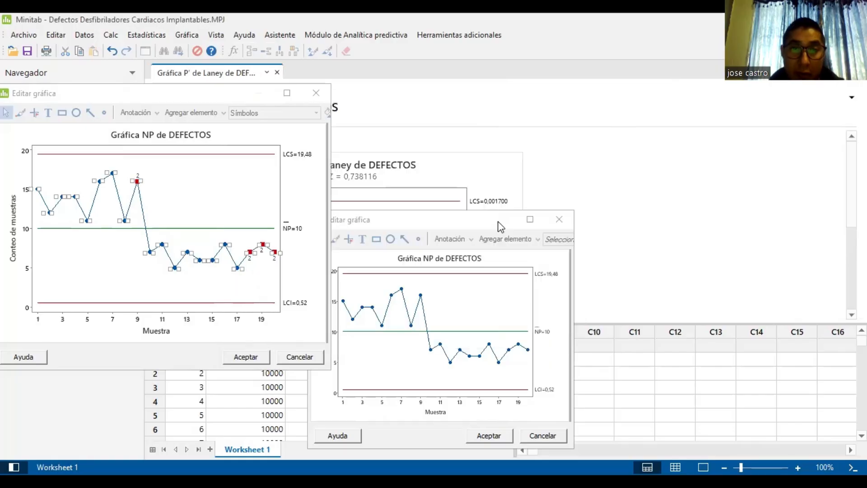
pyautogui.doubleClick(496, 172)
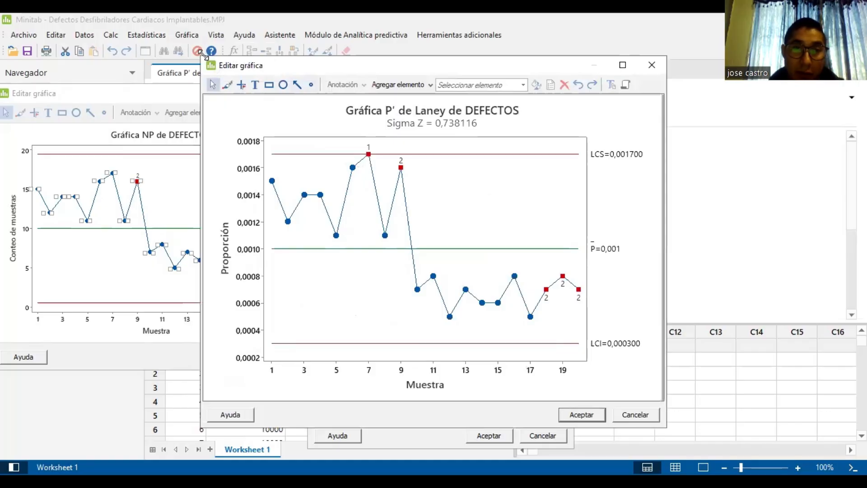
pyautogui.moveTo(202, 55); pyautogui.dragTo(343, 149)
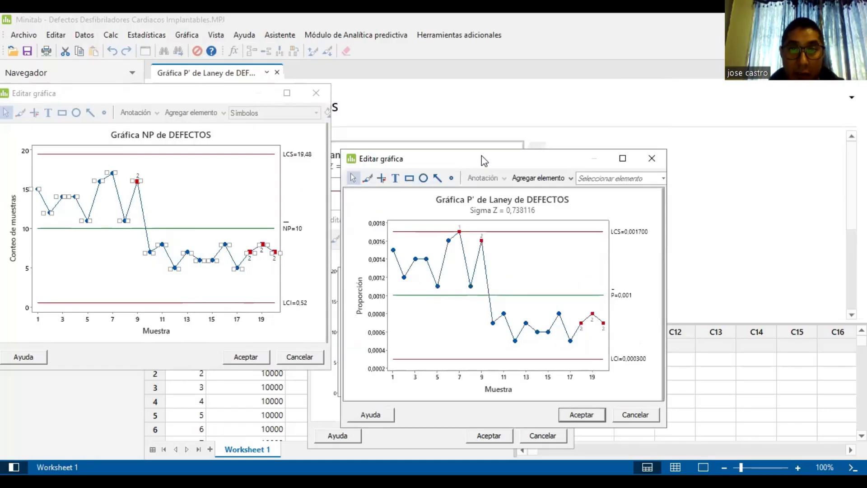
pyautogui.moveTo(482, 155); pyautogui.dragTo(508, 114)
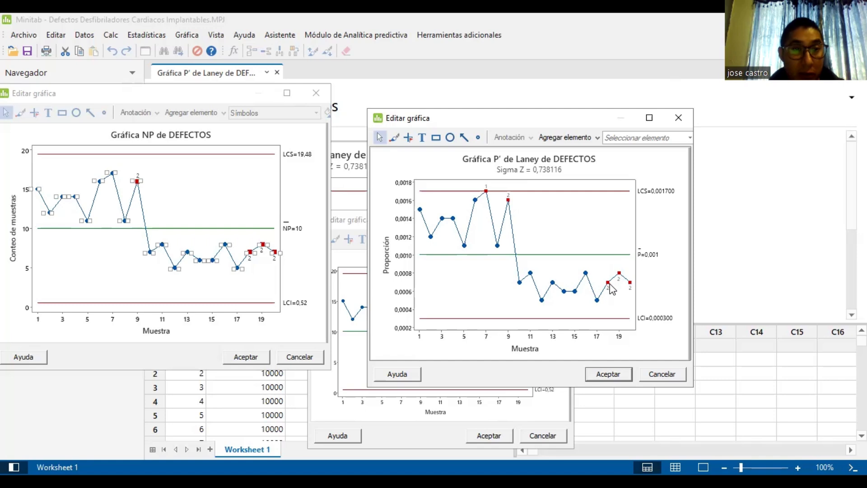
pyautogui.click(485, 191)
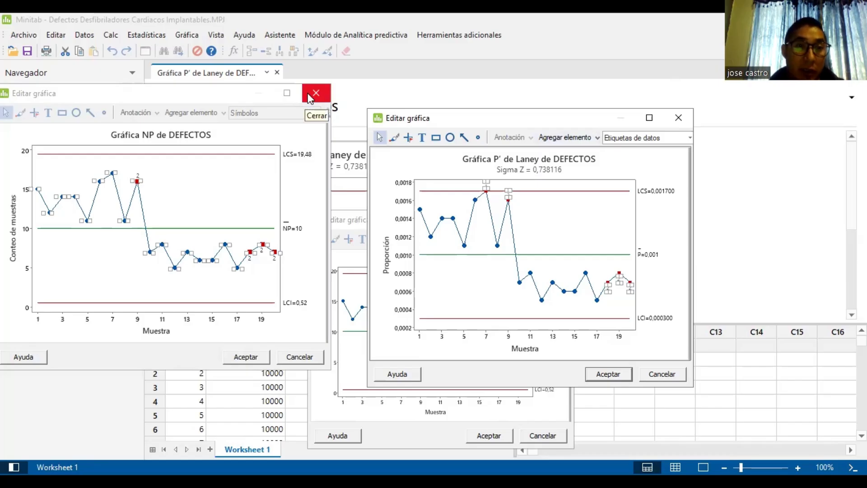
# Close the enlarged chart windows and switch to slide 13, the catheter NP chart example, in the PowerPoint presentation
pyautogui.click(679, 121)
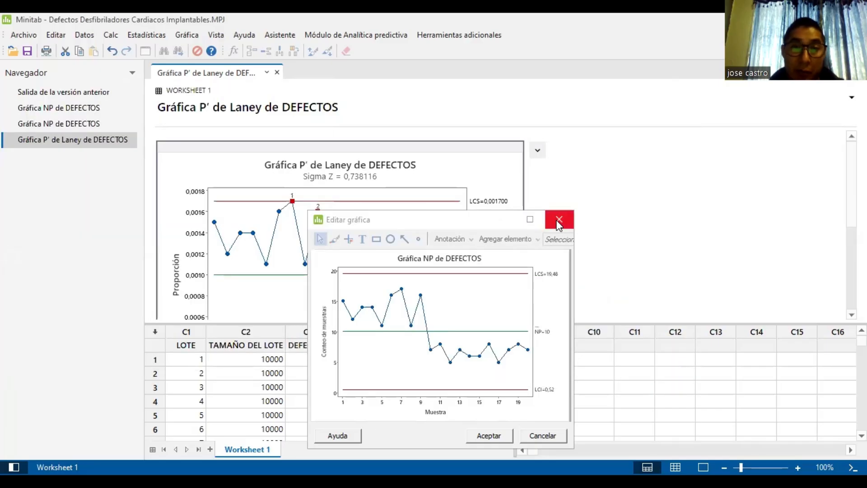
pyautogui.click(560, 222)
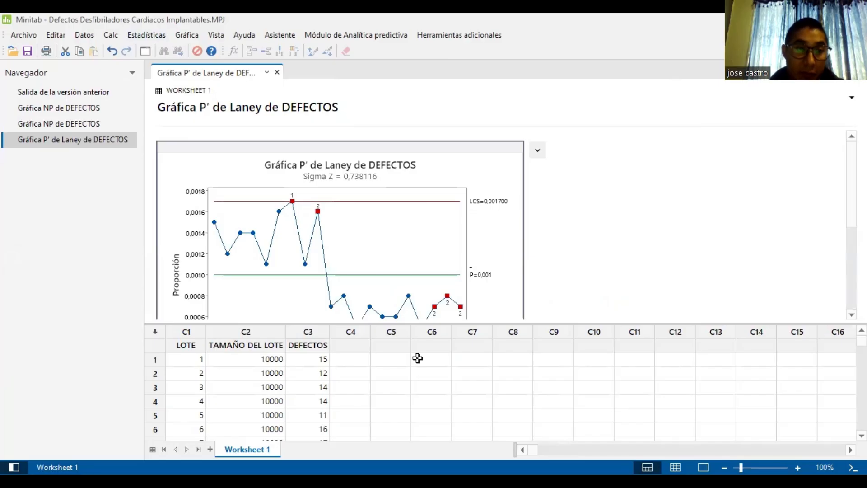
pyautogui.hotkey('alt', 'Tab')
pyautogui.click(27, 381)
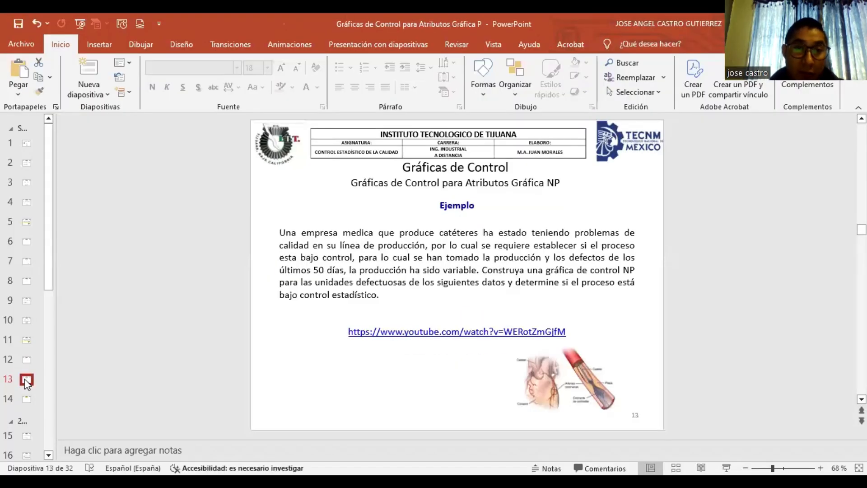
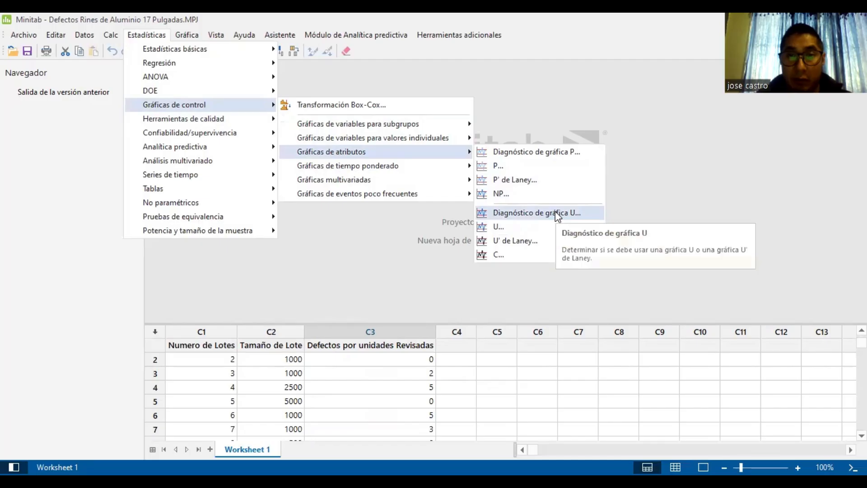
# Run a U chart diagnostic on Defectos por unidades Revisadas with Tamaño de Lote as the subgroup sizes
pyautogui.click(558, 217)
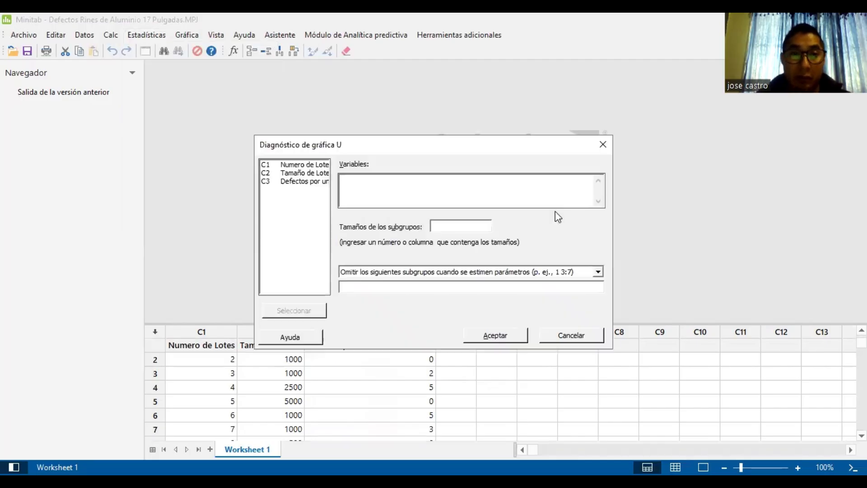
pyautogui.doubleClick(319, 182)
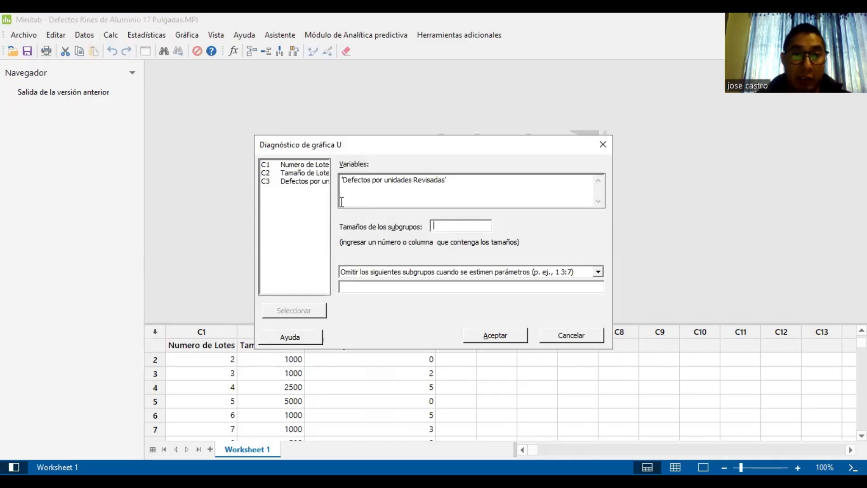
pyautogui.doubleClick(319, 174)
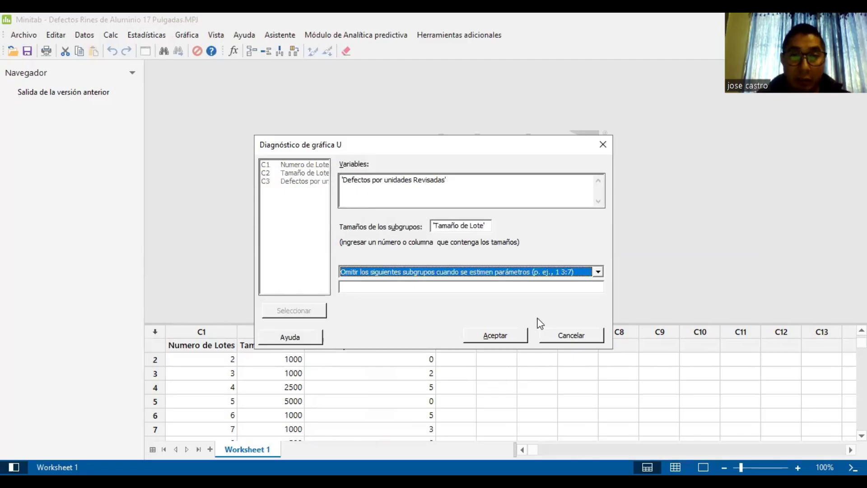
pyautogui.click(507, 338)
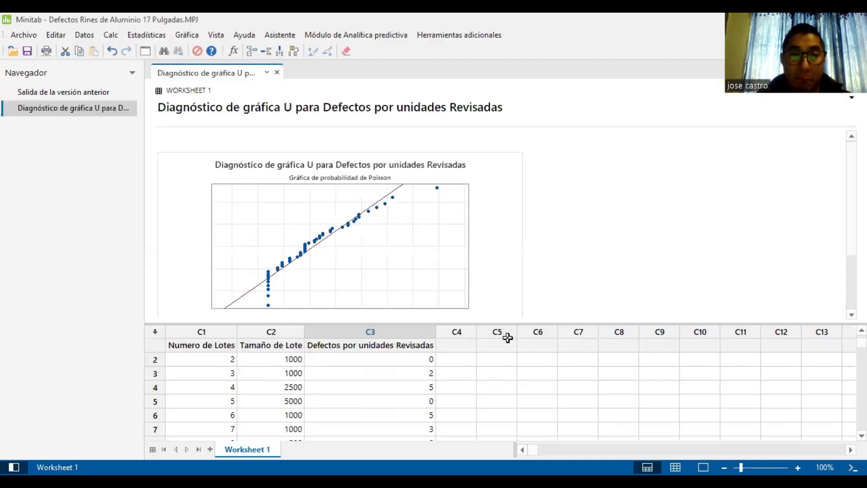
# Enlarge the U chart diagnostic to read its Poisson probability plot and variation ratio notes, and close the window
pyautogui.doubleClick(447, 271)
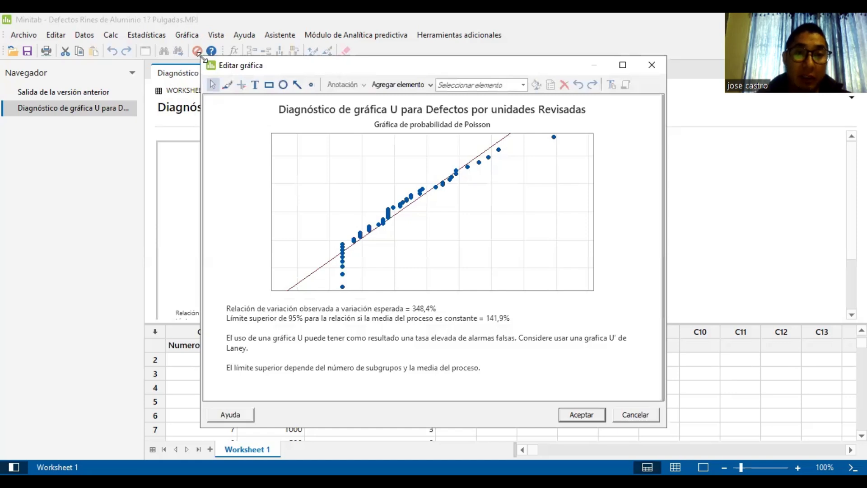
pyautogui.moveTo(200, 54); pyautogui.dragTo(409, 197)
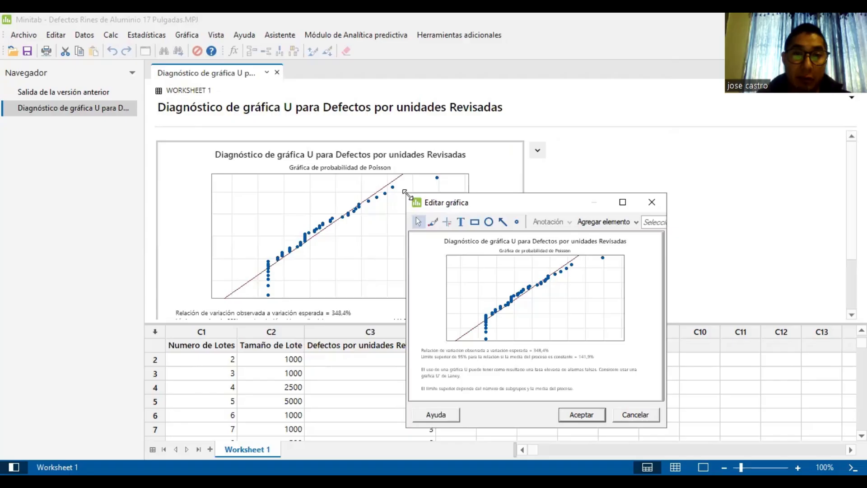
pyautogui.moveTo(406, 194); pyautogui.dragTo(257, 94)
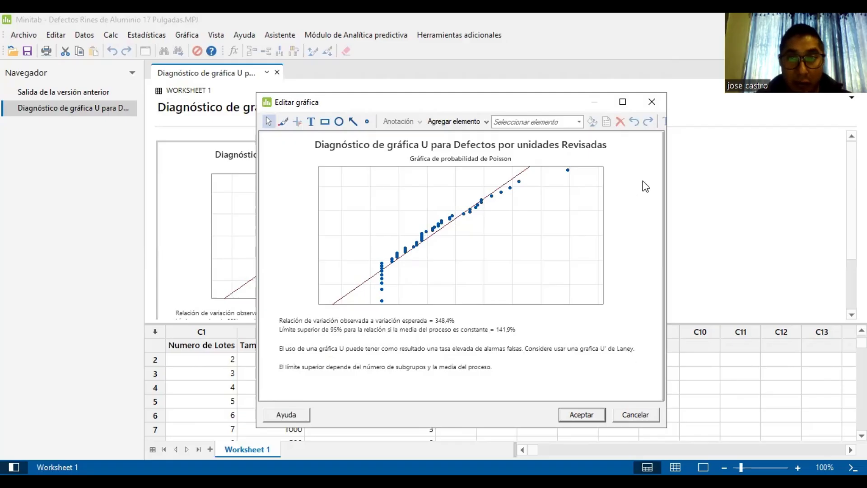
pyautogui.click(652, 103)
# Set up a U chart with Defectos por unidades Revisadas as the variable and Tamaño de Lote as the subgroup sizes
pyautogui.click(153, 38)
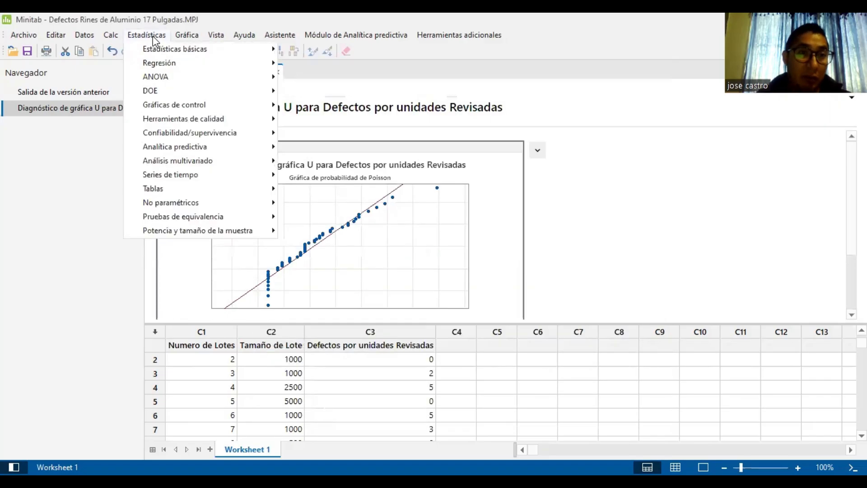
pyautogui.moveTo(205, 106)
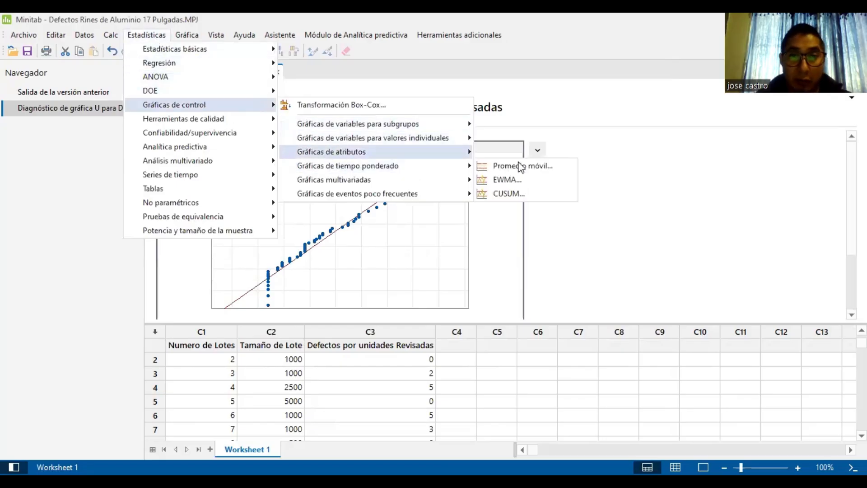
pyautogui.moveTo(344, 154)
pyautogui.click(536, 228)
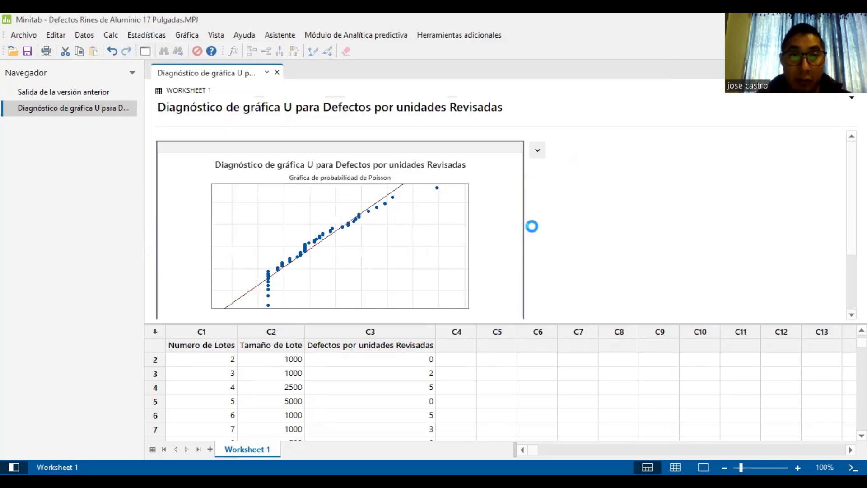
pyautogui.doubleClick(293, 182)
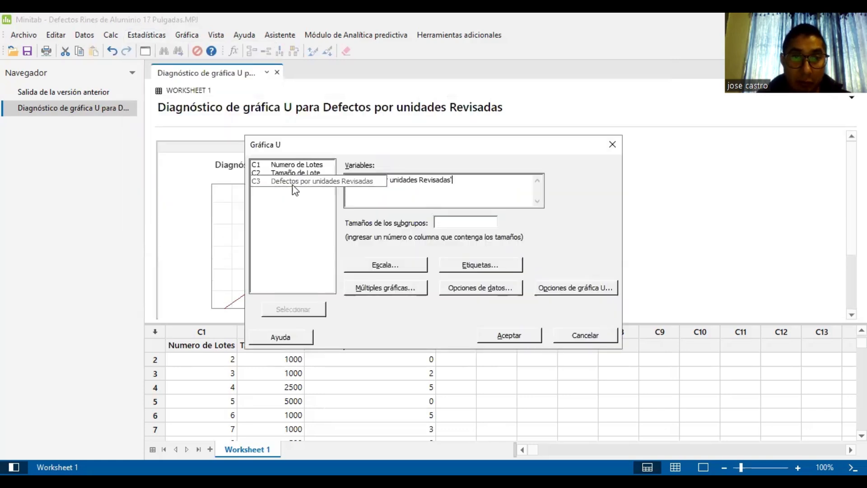
pyautogui.click(447, 223)
pyautogui.doubleClick(295, 173)
# Enable all four special-cause tests in the U chart options and generate the chart
pyautogui.click(570, 287)
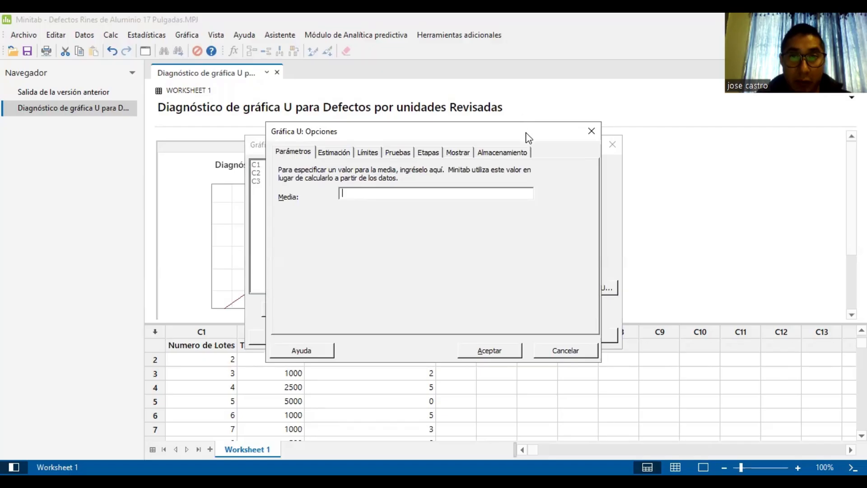
pyautogui.moveTo(529, 138); pyautogui.dragTo(531, 171)
pyautogui.click(399, 186)
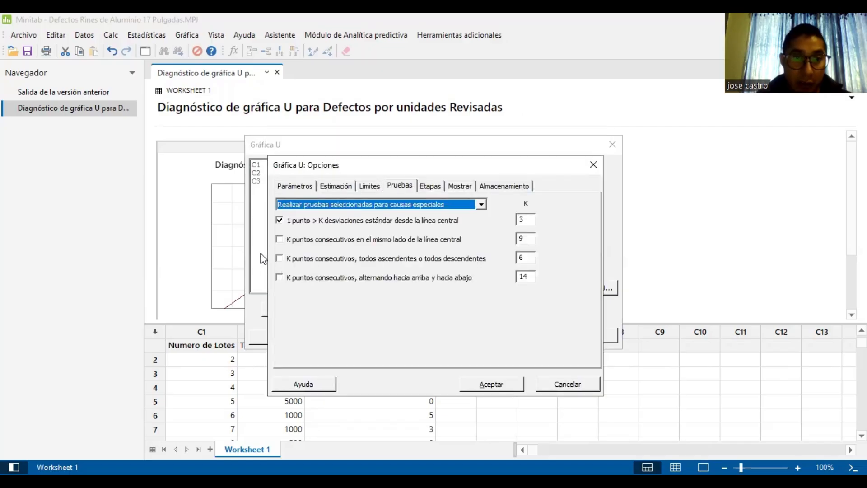
pyautogui.click(279, 241)
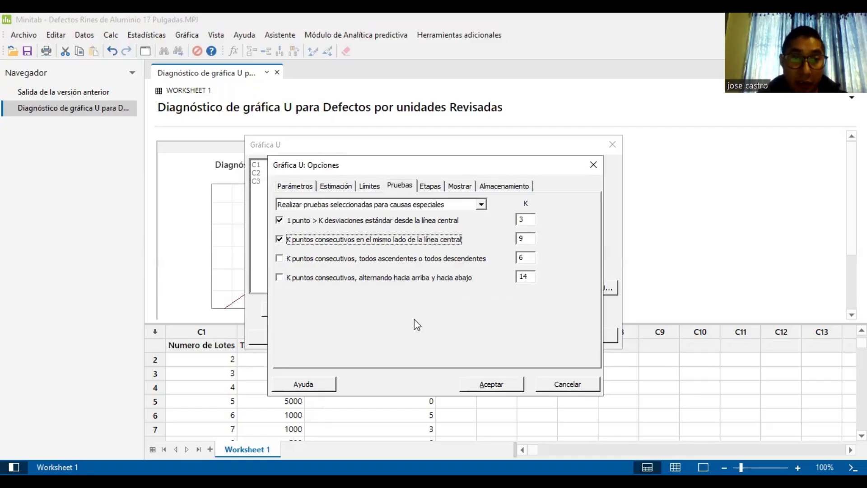
pyautogui.click(280, 258)
pyautogui.click(280, 278)
pyautogui.click(482, 385)
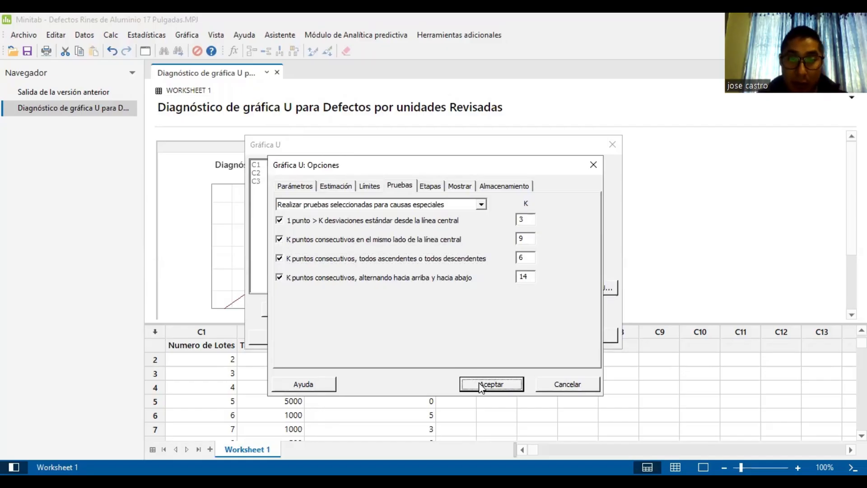
pyautogui.click(513, 335)
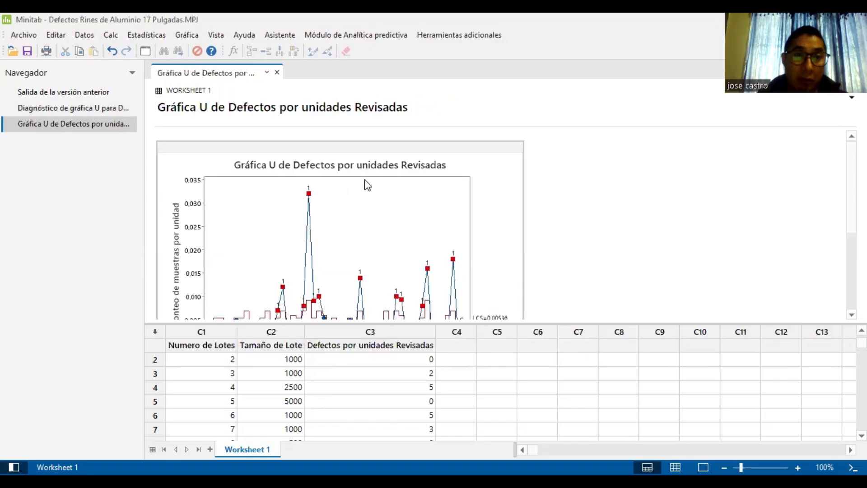
# Inspect the out-of-control points and their test labels on the enlarged U chart, moving its window aside
pyautogui.doubleClick(340, 169)
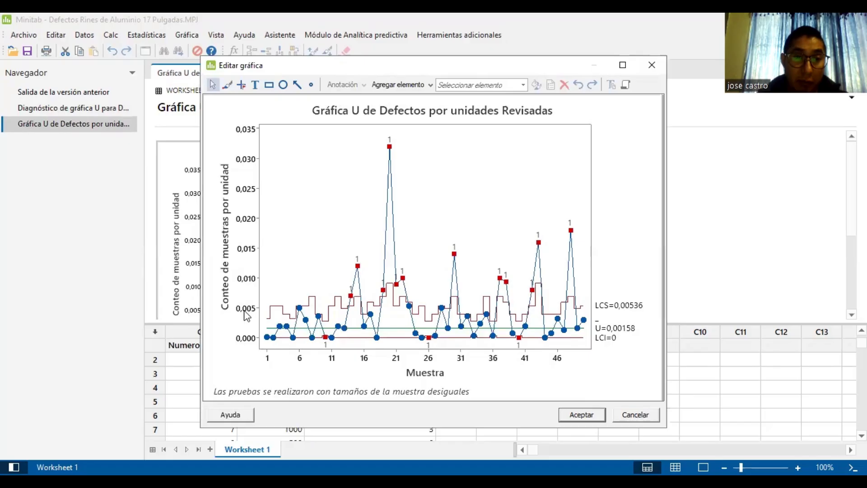
pyautogui.moveTo(320, 64); pyautogui.dragTo(228, 98)
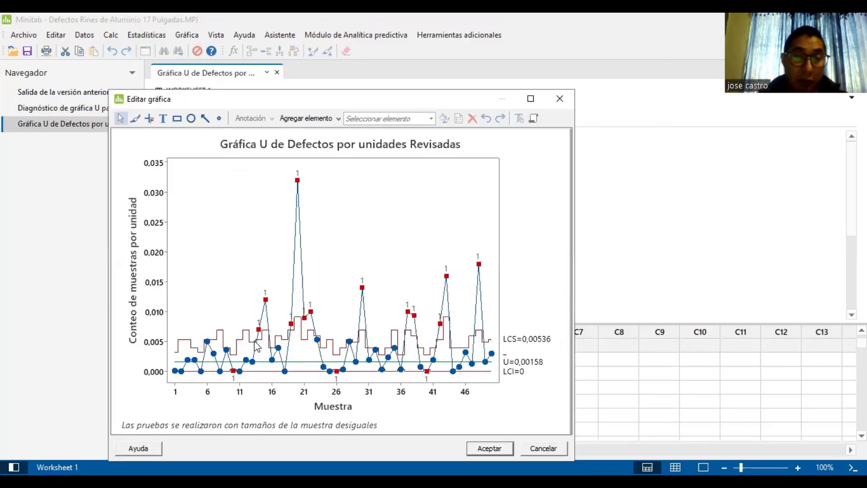
pyautogui.click(298, 180)
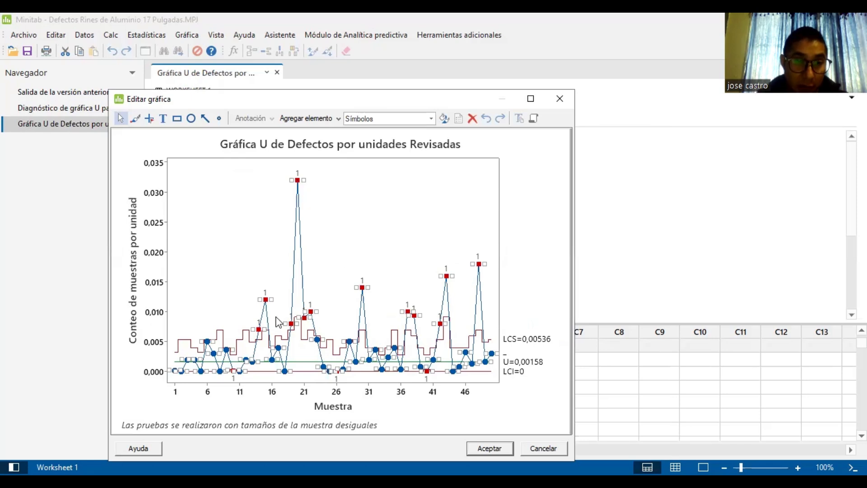
pyautogui.click(363, 279)
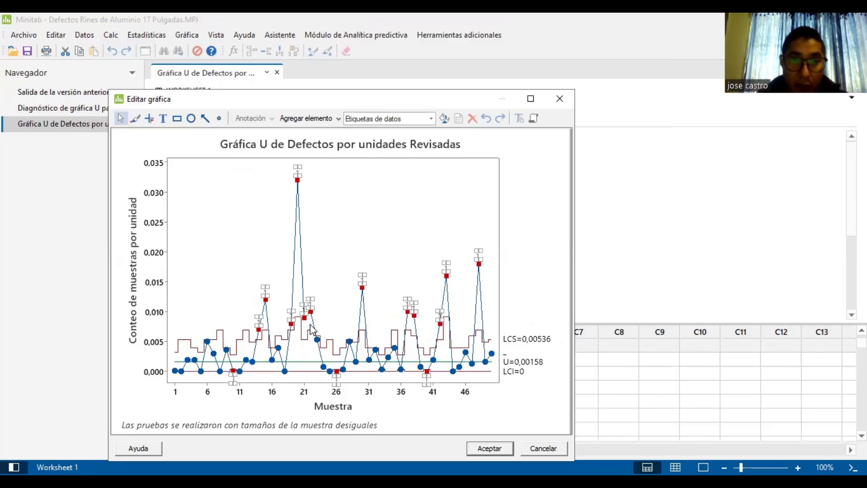
pyautogui.click(530, 270)
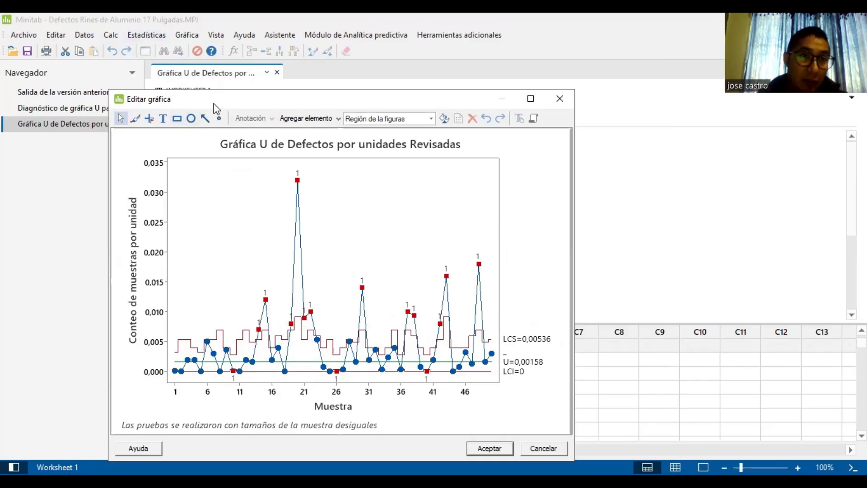
pyautogui.moveTo(212, 107); pyautogui.dragTo(160, 102)
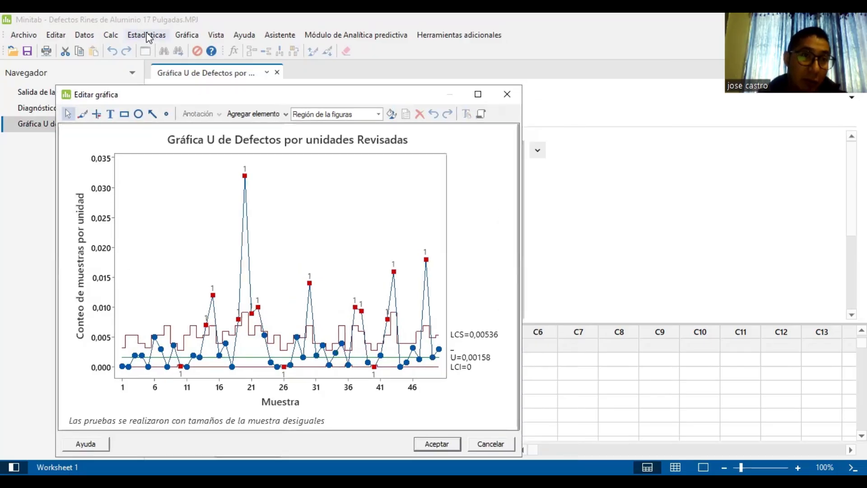
# Set up a Laney U' chart with Defectos por unidades Revisadas as the variable and Tamaño de Lote as the subgroup sizes
pyautogui.click(147, 35)
pyautogui.moveTo(199, 107)
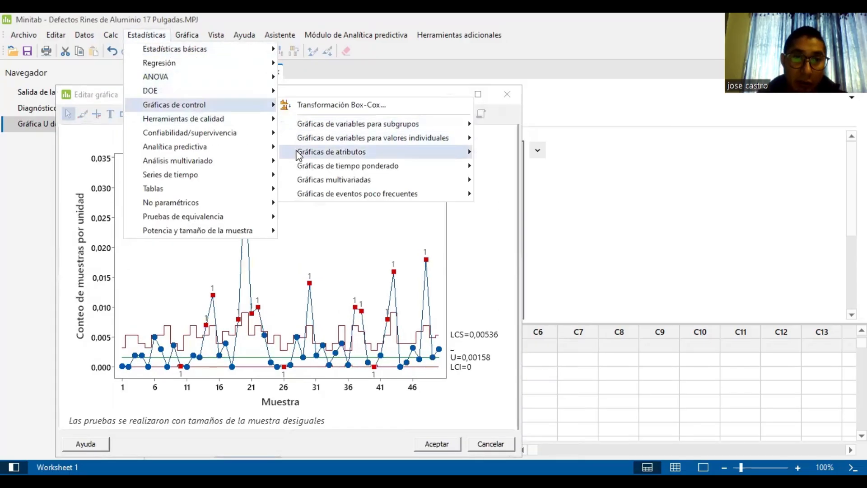
pyautogui.moveTo(297, 154)
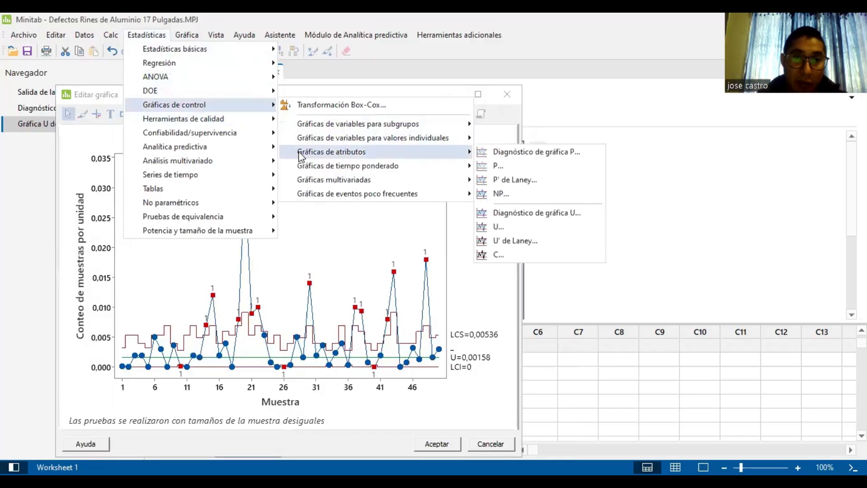
pyautogui.click(523, 241)
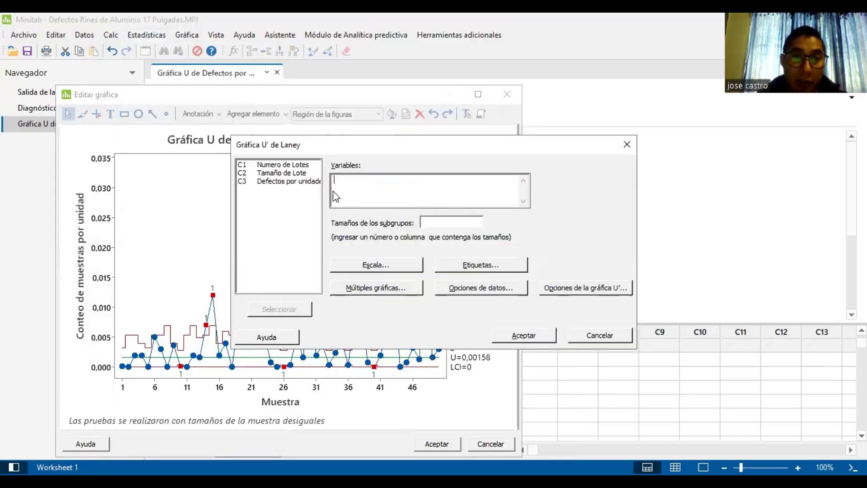
pyautogui.doubleClick(306, 184)
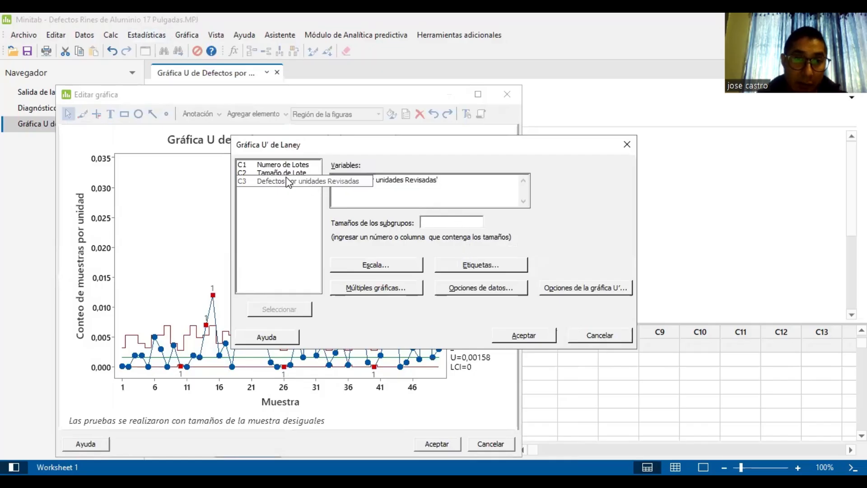
pyautogui.doubleClick(293, 173)
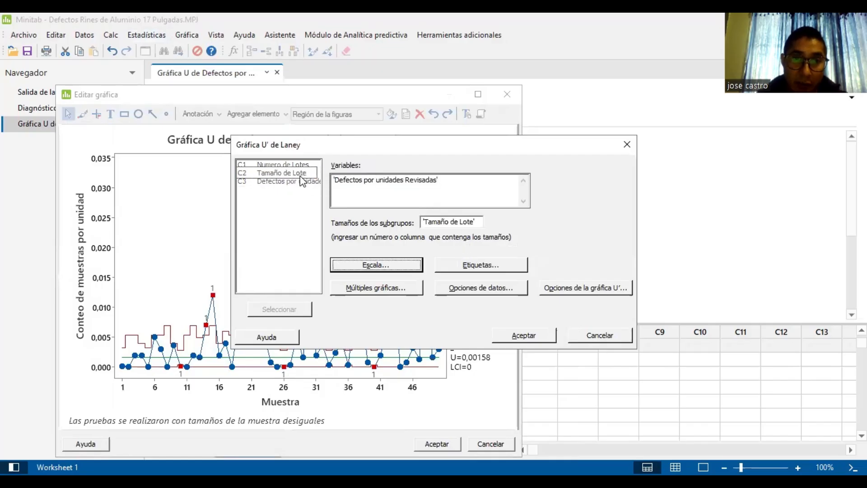
# Enable all four special-cause tests in the Laney U' chart options and generate the chart
pyautogui.click(565, 290)
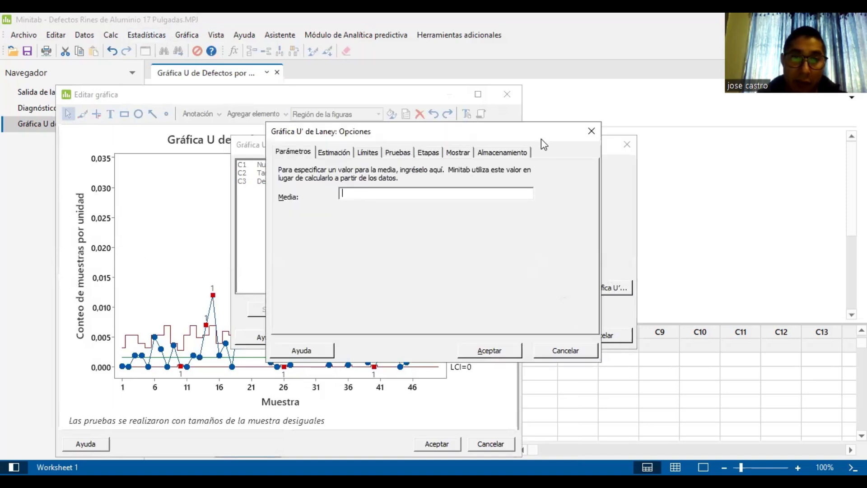
pyautogui.moveTo(544, 143); pyautogui.dragTo(552, 215)
pyautogui.click(406, 222)
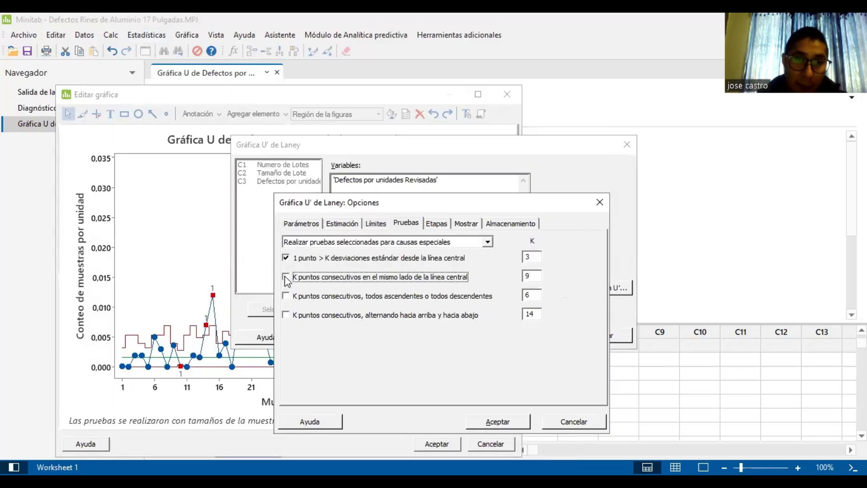
pyautogui.click(286, 296)
pyautogui.click(286, 315)
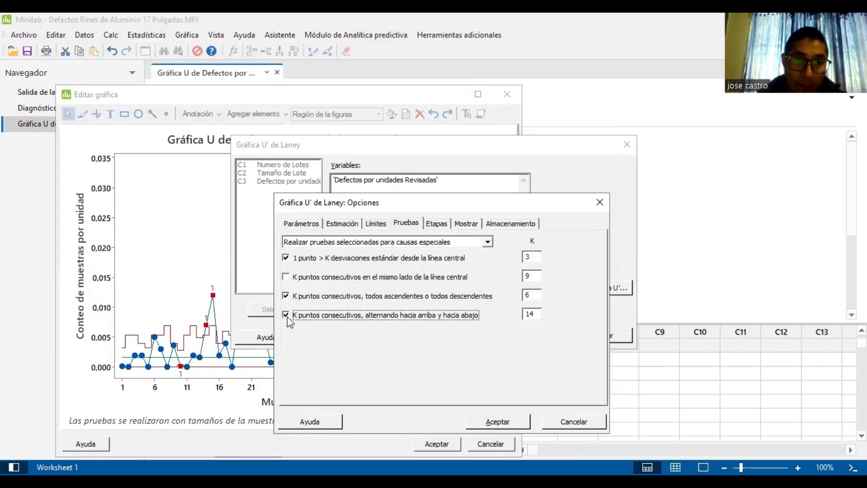
pyautogui.click(286, 276)
pyautogui.press('Return')
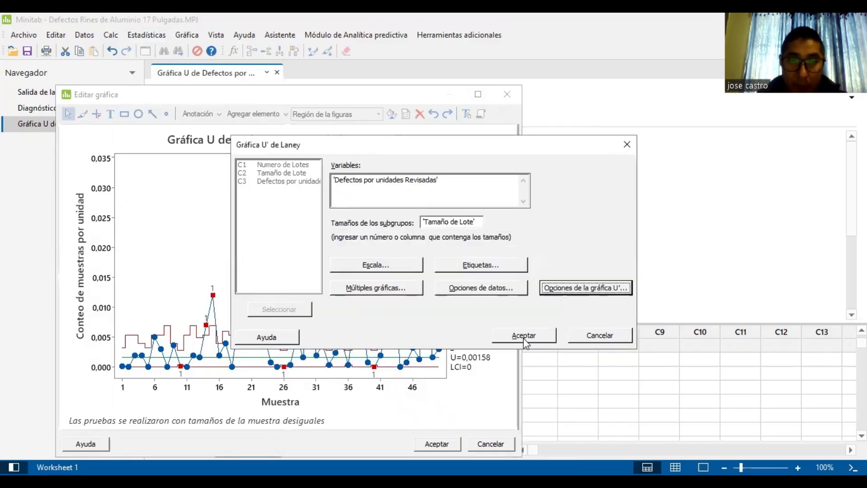
pyautogui.click(524, 337)
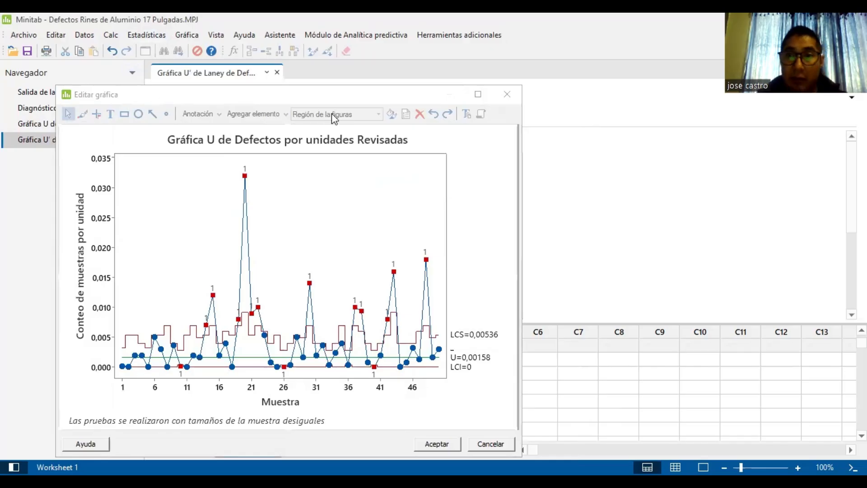
# Shrink the enlarged U chart window and move it clear of the Laney U' chart
pyautogui.moveTo(72, 94); pyautogui.dragTo(547, 152)
pyautogui.moveTo(664, 164); pyautogui.dragTo(642, 120)
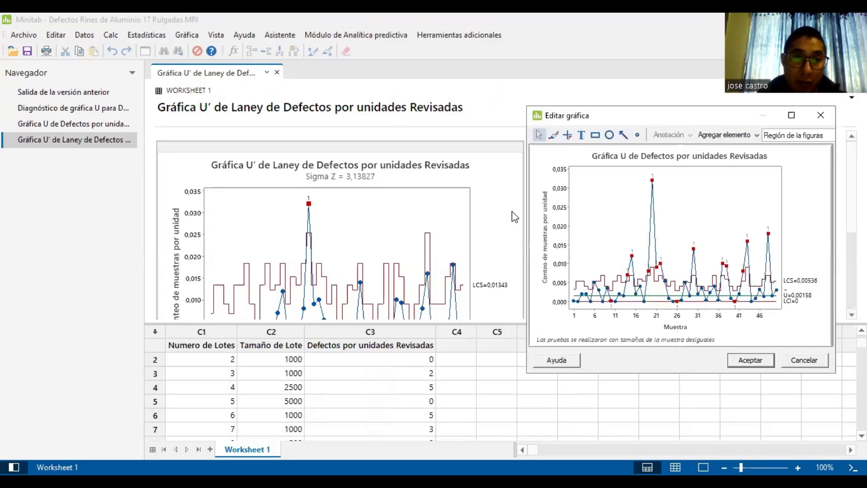
pyautogui.doubleClick(516, 217)
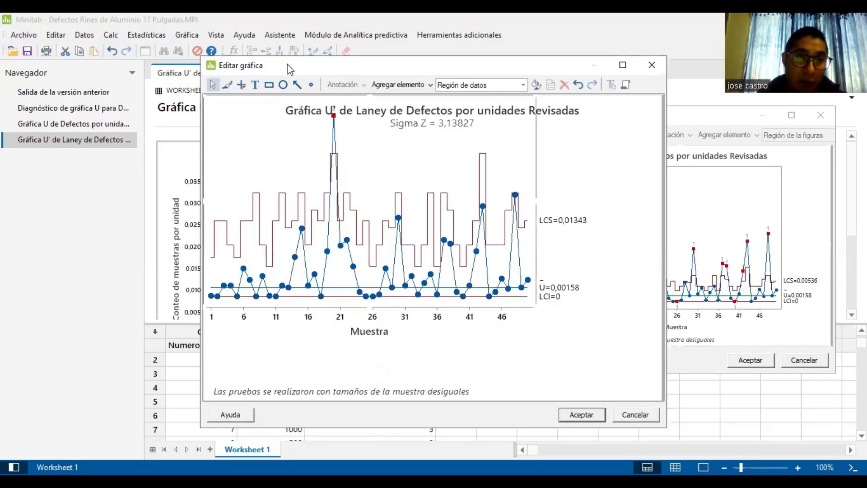
pyautogui.moveTo(289, 67); pyautogui.dragTo(170, 76)
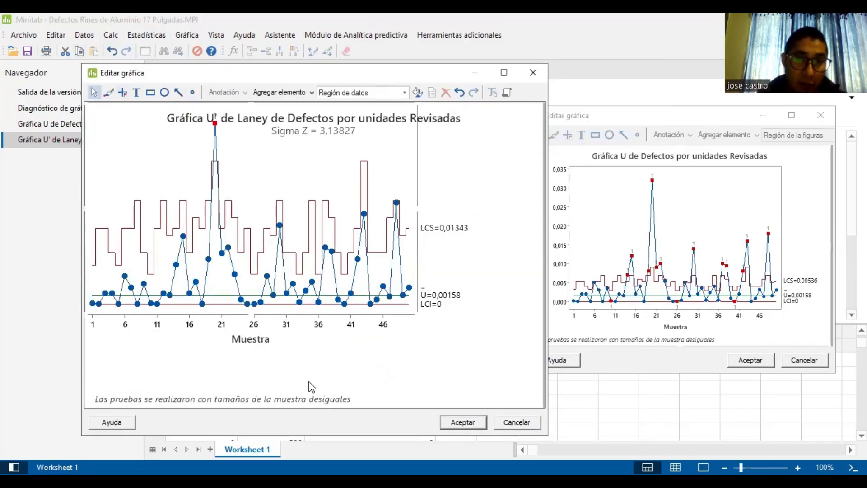
pyautogui.click(534, 73)
# Enlarge the Laney U' chart in its own window, then resize it and place it beside the U chart
pyautogui.doubleClick(485, 251)
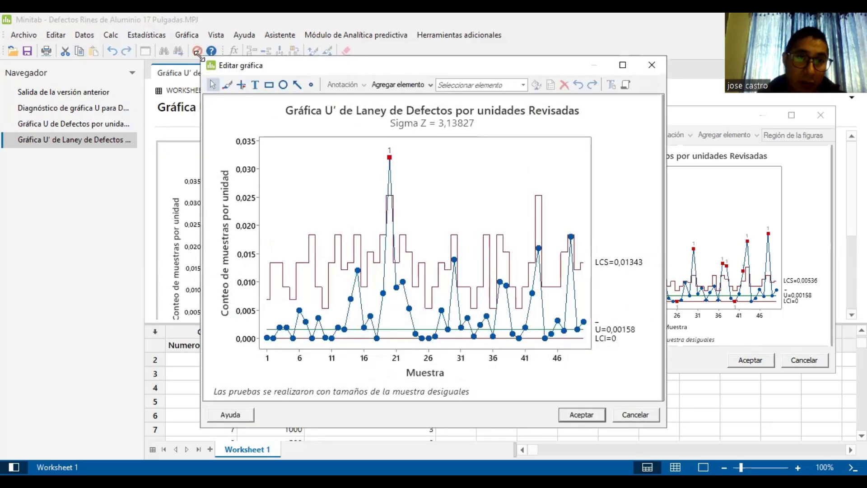
pyautogui.moveTo(199, 54); pyautogui.dragTo(334, 145)
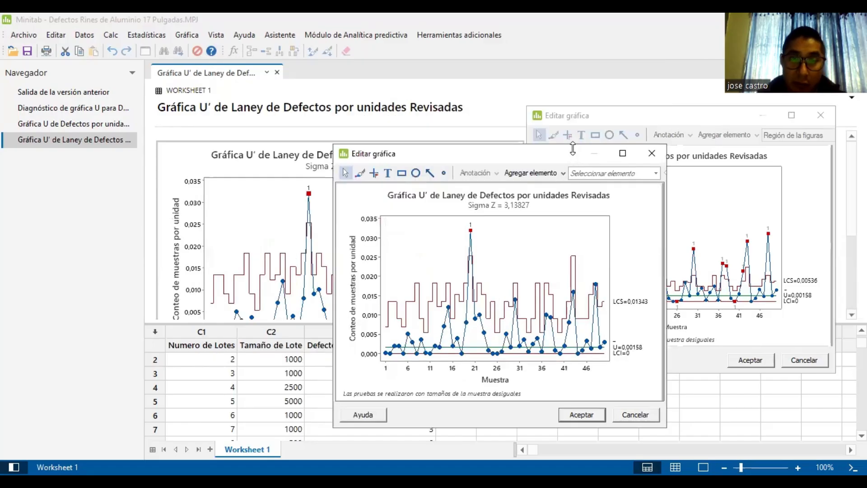
pyautogui.moveTo(573, 147); pyautogui.dragTo(513, 160)
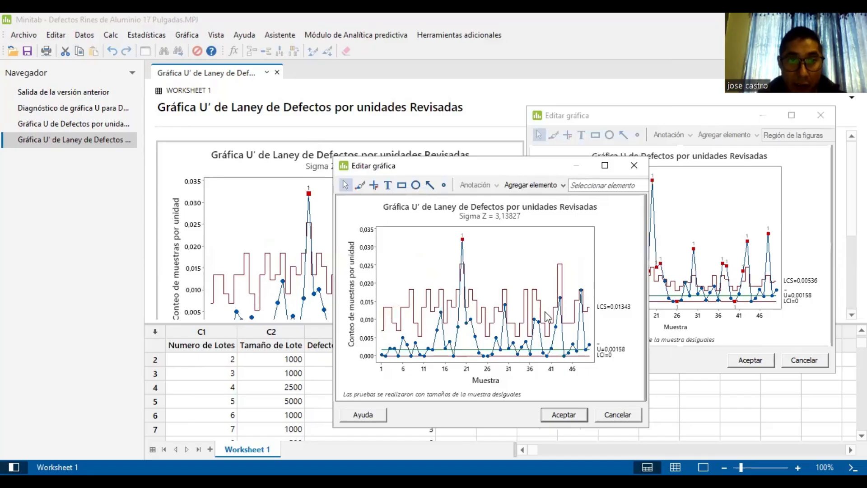
pyautogui.moveTo(407, 165); pyautogui.dragTo(274, 124)
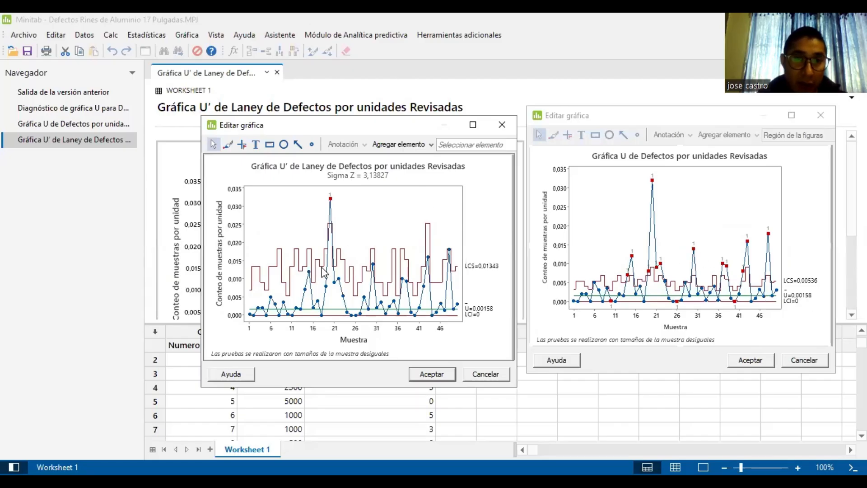
# Compare the control limits and out-of-control points of the Laney U' and U charts, and close both chart windows
pyautogui.moveTo(323, 271)
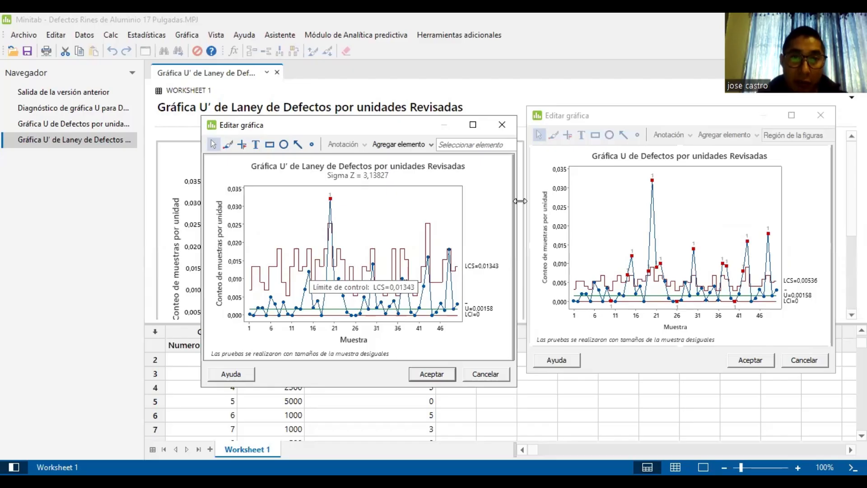
pyautogui.click(330, 200)
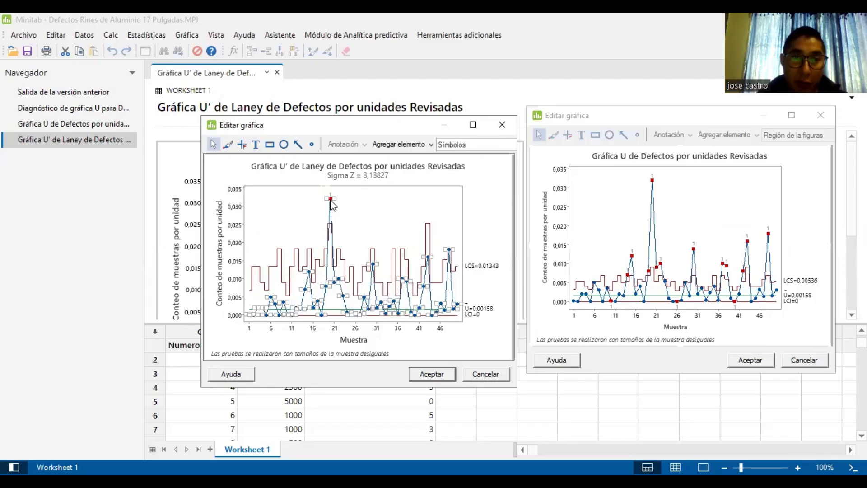
pyautogui.moveTo(331, 200)
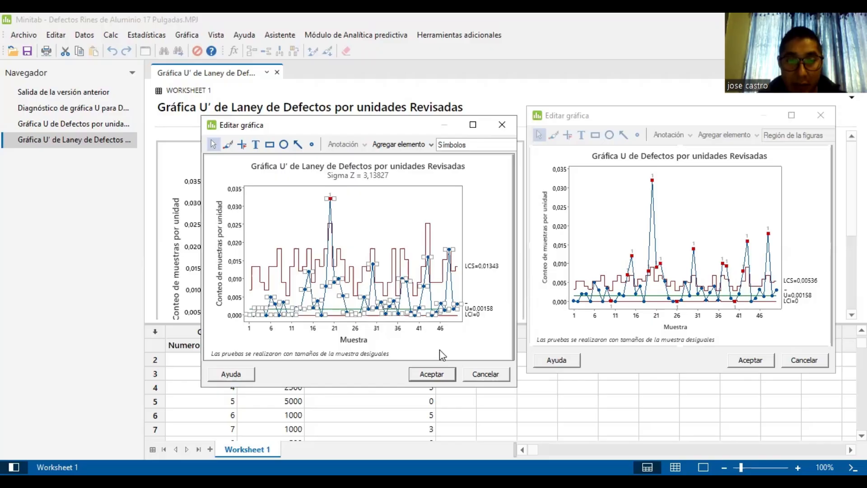
pyautogui.click(427, 373)
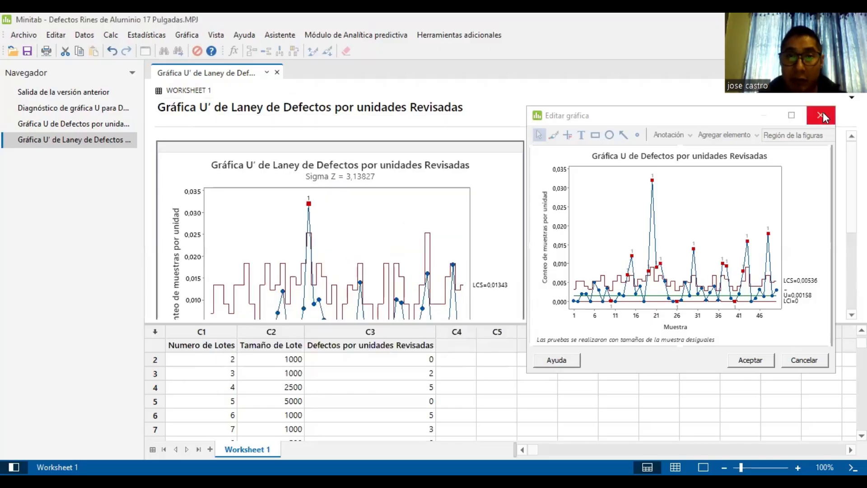
pyautogui.click(823, 112)
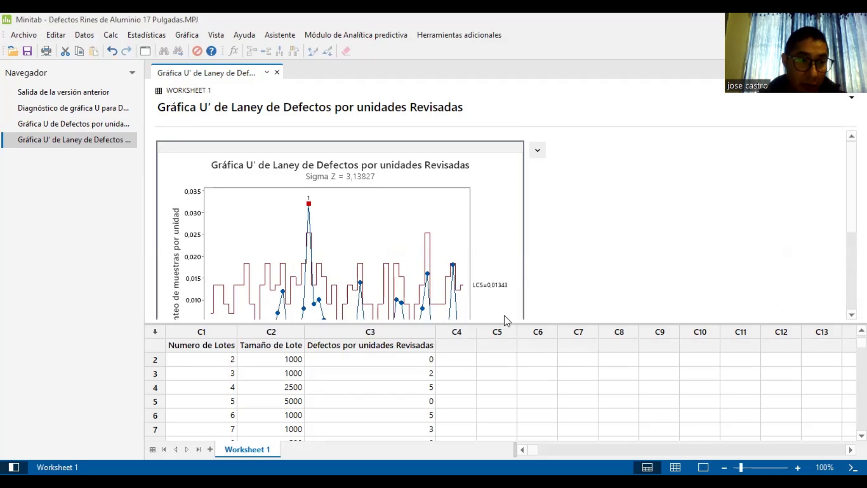
# Switch to PowerPoint and display slide 25 with the U chart example on harness assembly defects
pyautogui.hotkey('alt', 'Tab')
pyautogui.click(25, 340)
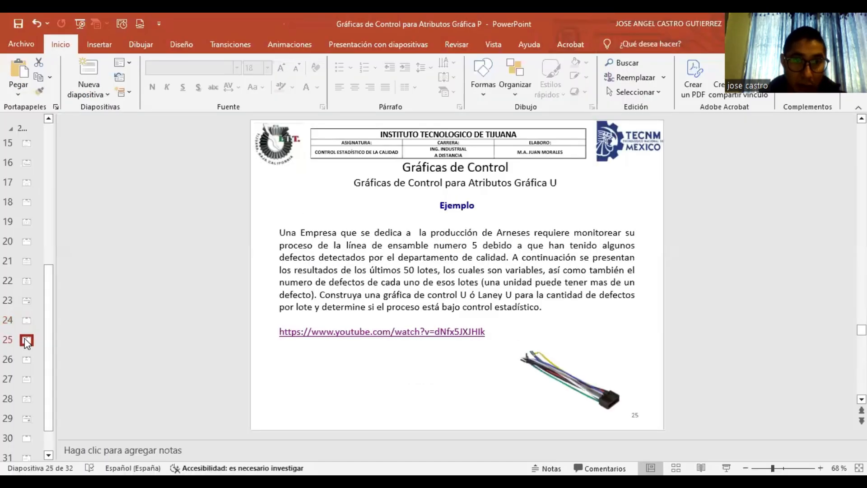
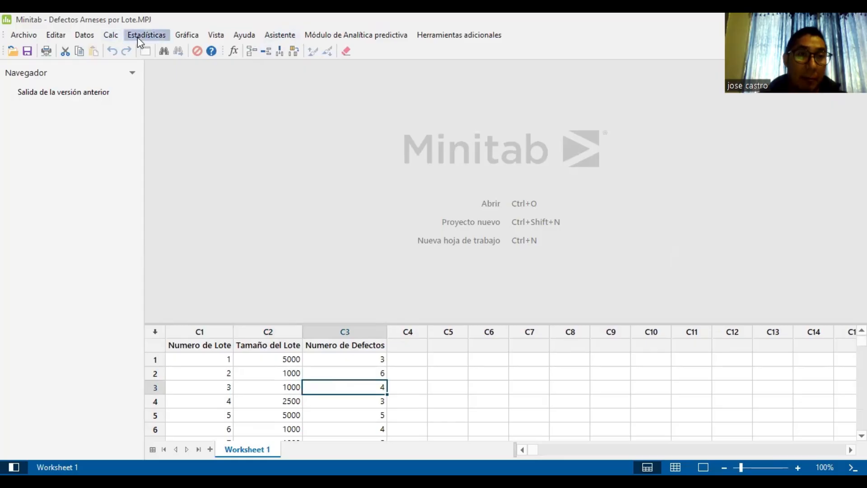
# Run a U chart diagnostic in Minitab on the harness data with Numero de Defectos as the variable and Tamaño del Lote as the subgroup sizes
pyautogui.moveTo(232, 104)
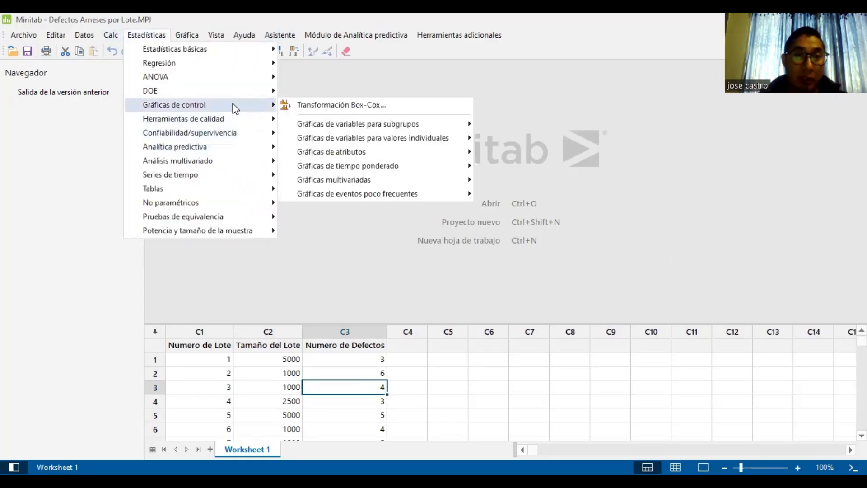
pyautogui.moveTo(350, 180)
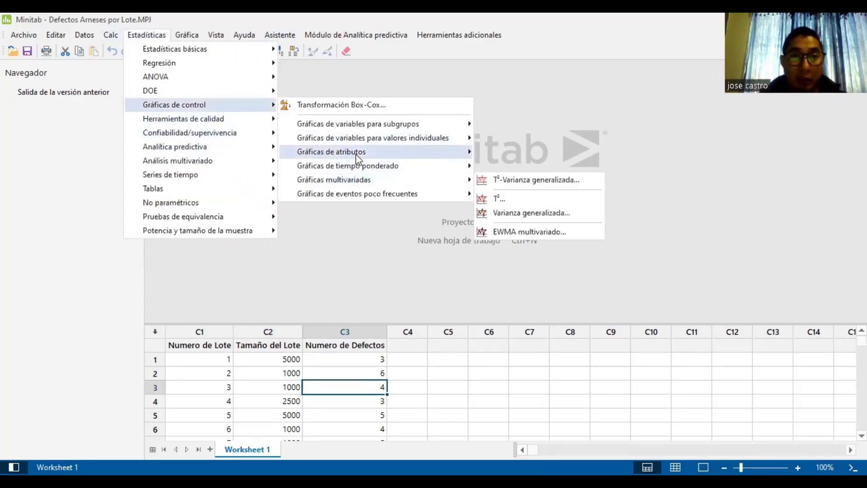
pyautogui.moveTo(357, 157)
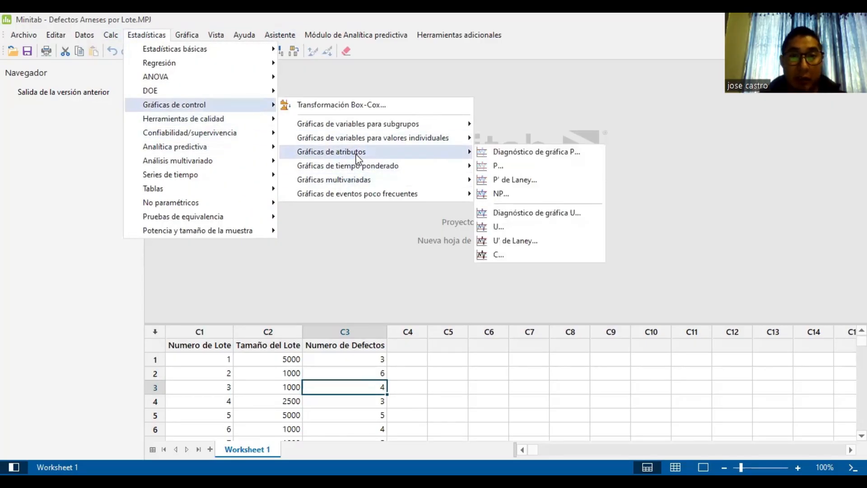
pyautogui.click(562, 216)
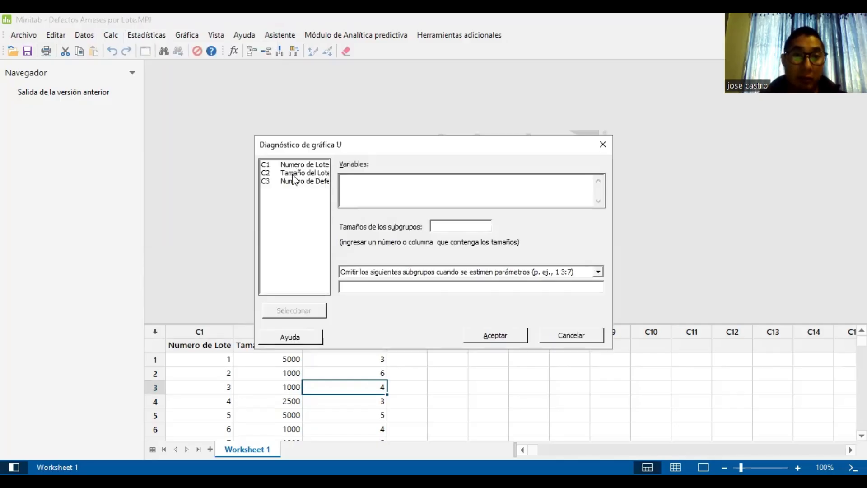
pyautogui.doubleClick(305, 182)
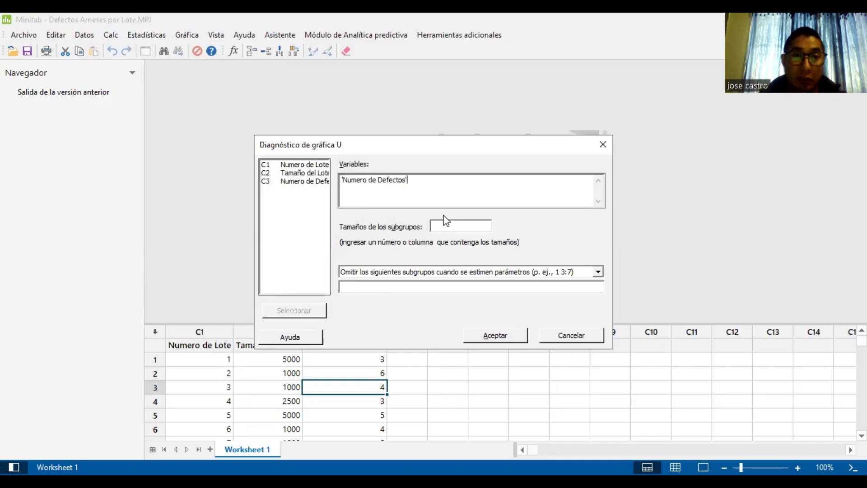
pyautogui.click(435, 225)
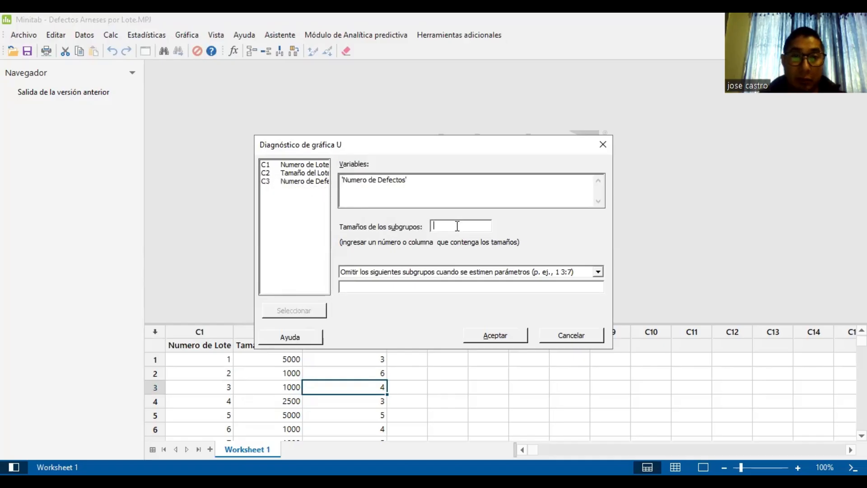
pyautogui.doubleClick(276, 174)
pyautogui.click(502, 334)
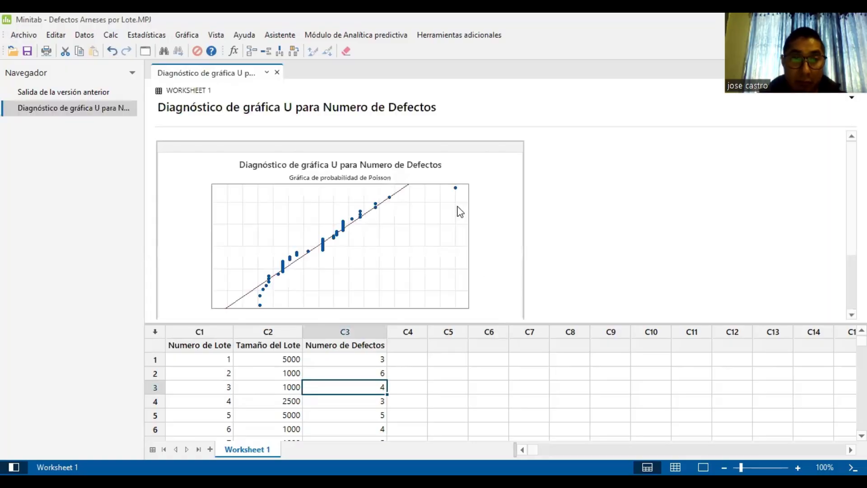
# Enlarge the harness U chart diagnostic to read its variation ratio and chart recommendation, and close the window
pyautogui.doubleClick(460, 211)
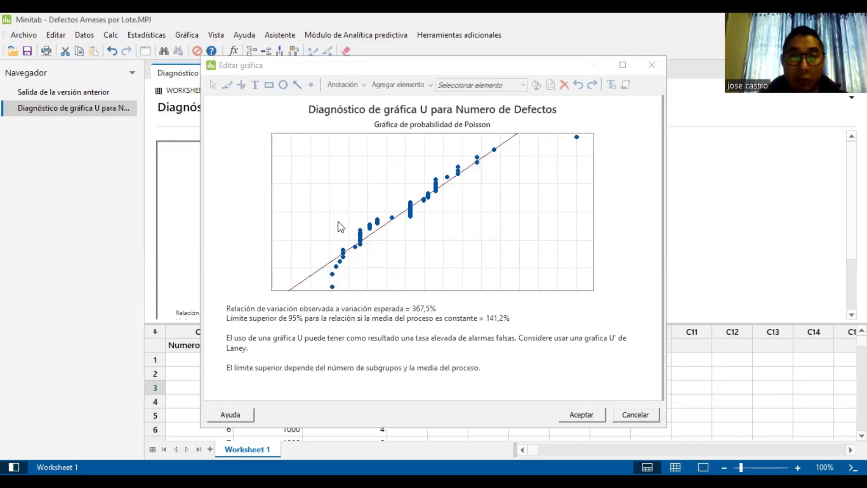
pyautogui.click(664, 68)
# Set up a U chart with Numero de Defectos as the variable and Tamaño del Lote as the subgroup sizes
pyautogui.click(148, 36)
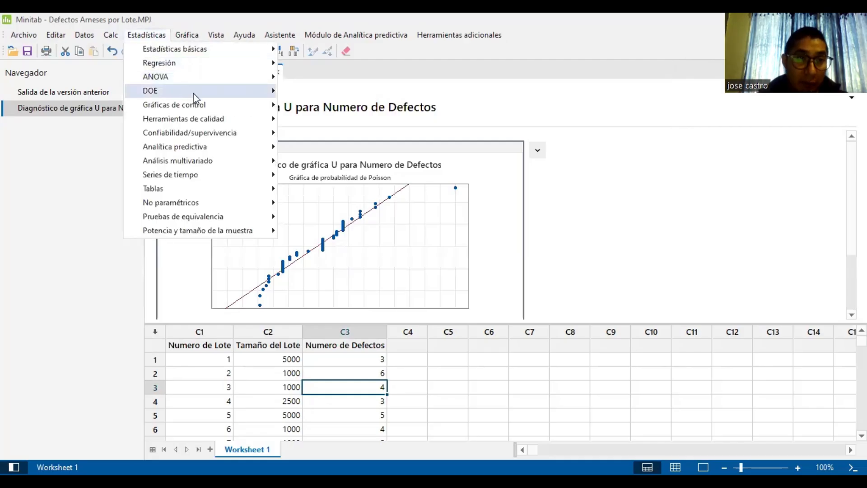
pyautogui.moveTo(206, 105)
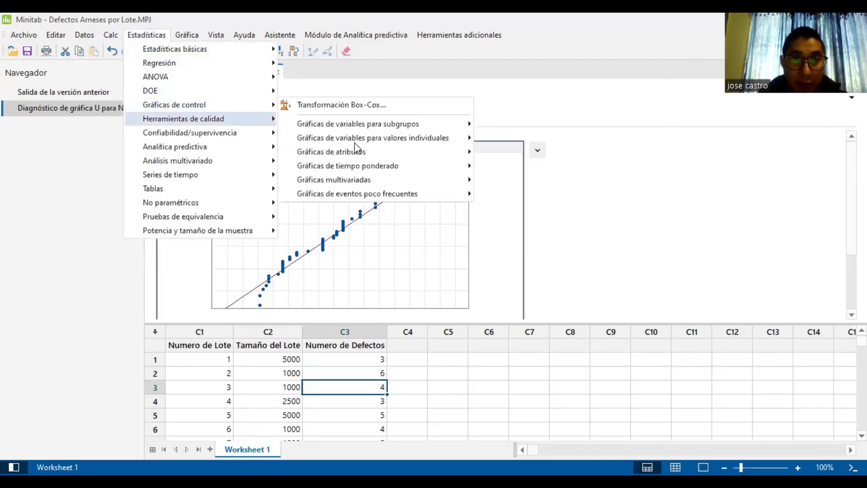
pyautogui.moveTo(357, 149)
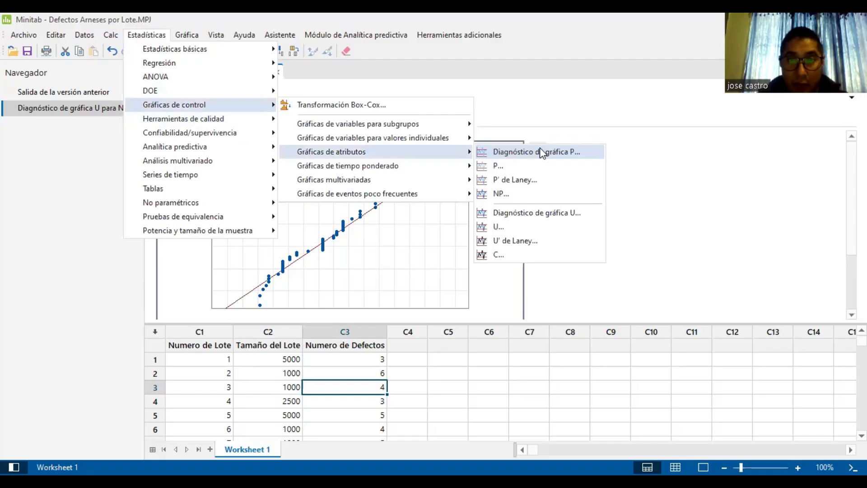
pyautogui.click(499, 227)
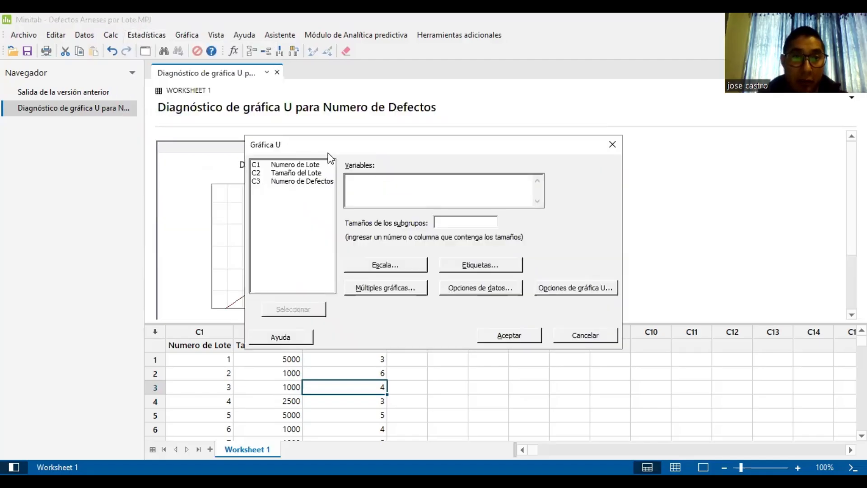
pyautogui.moveTo(316, 150); pyautogui.dragTo(200, 184)
pyautogui.doubleClick(186, 214)
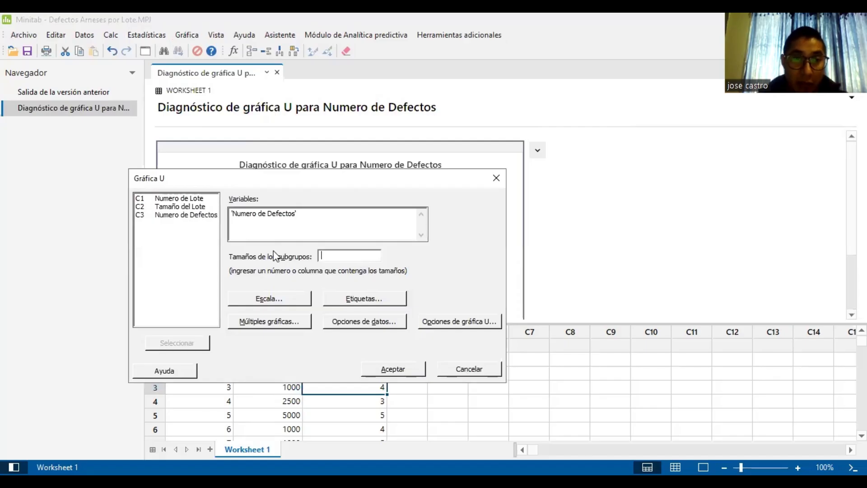
pyautogui.doubleClick(199, 207)
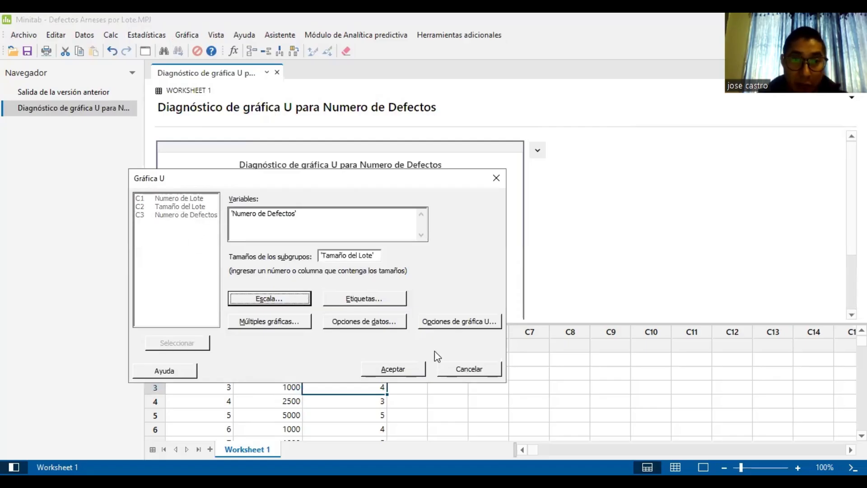
# Enable all four special-cause tests with K values 3, 9, 6 and 14, and generate the U chart
pyautogui.click(455, 323)
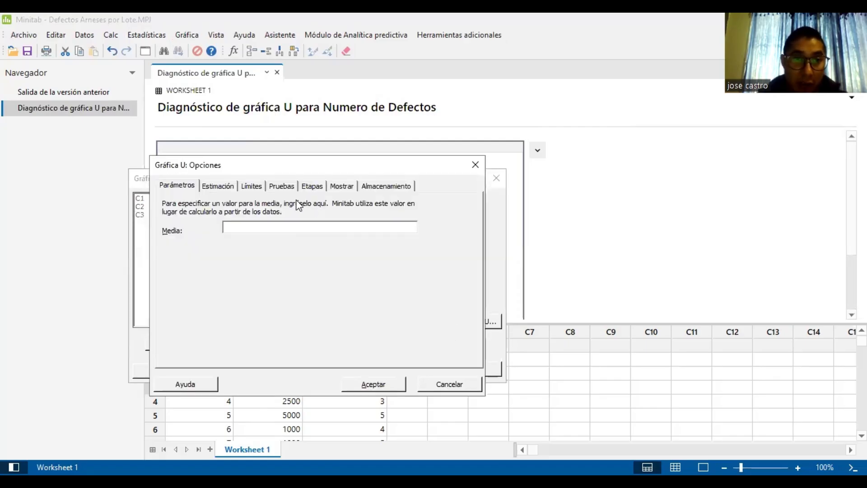
pyautogui.click(282, 185)
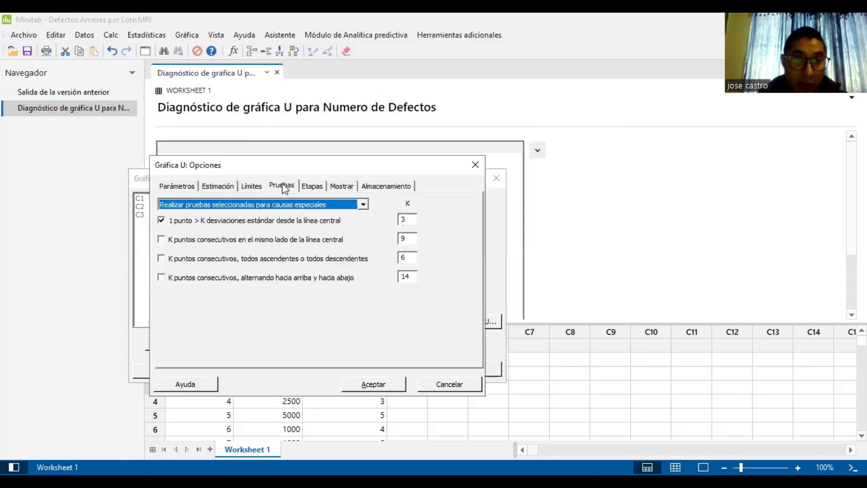
pyautogui.click(161, 239)
pyautogui.click(162, 258)
pyautogui.click(161, 277)
pyautogui.click(373, 384)
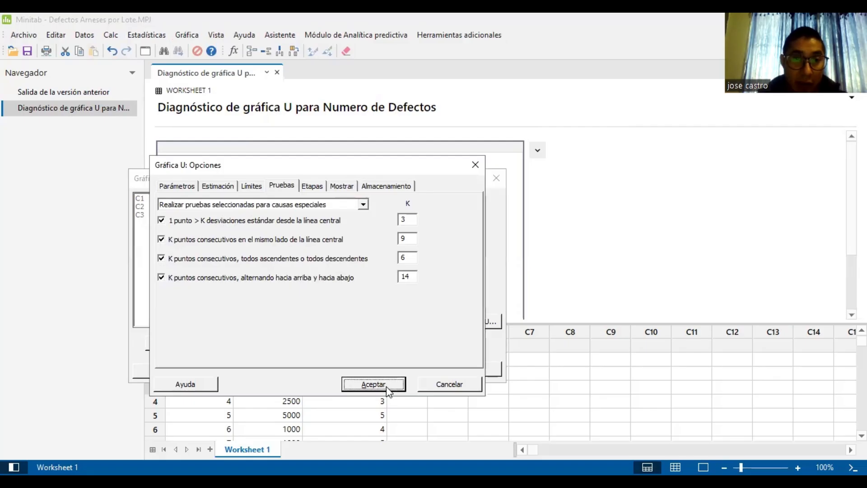
pyautogui.click(389, 369)
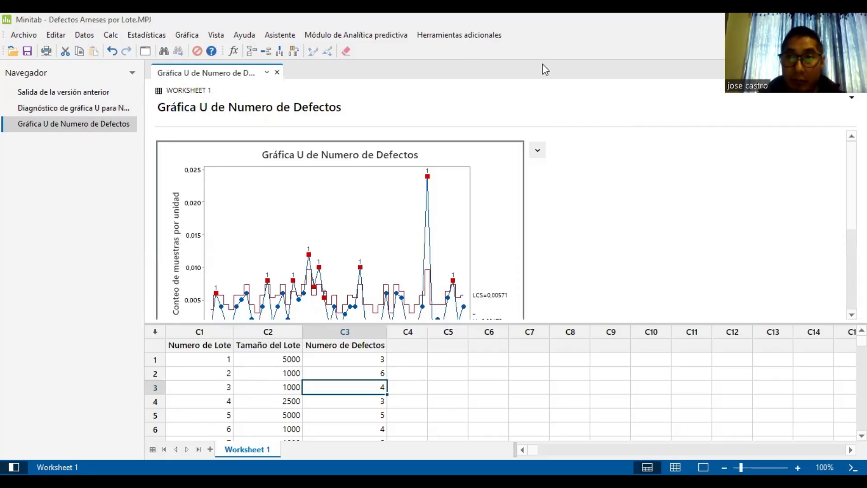
# Open the harness U chart in a separate, smaller window and inspect the flagged points at samples 26 and 43
pyautogui.doubleClick(339, 226)
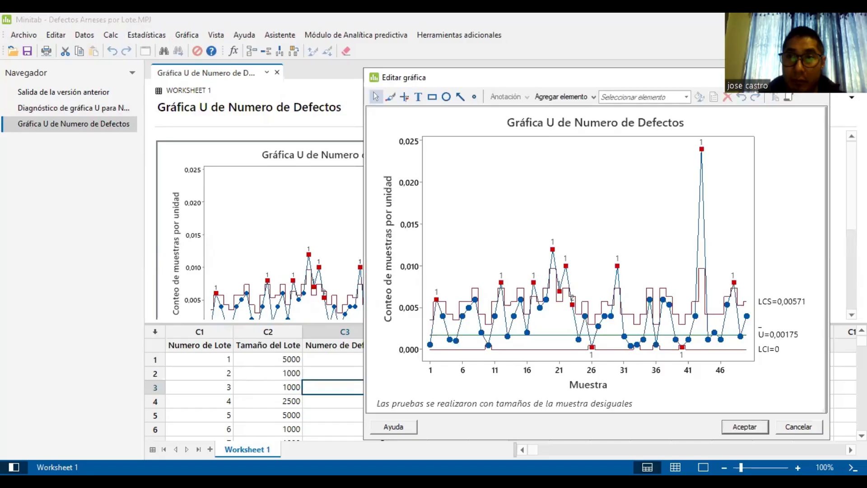
pyautogui.moveTo(830, 68); pyautogui.dragTo(749, 122)
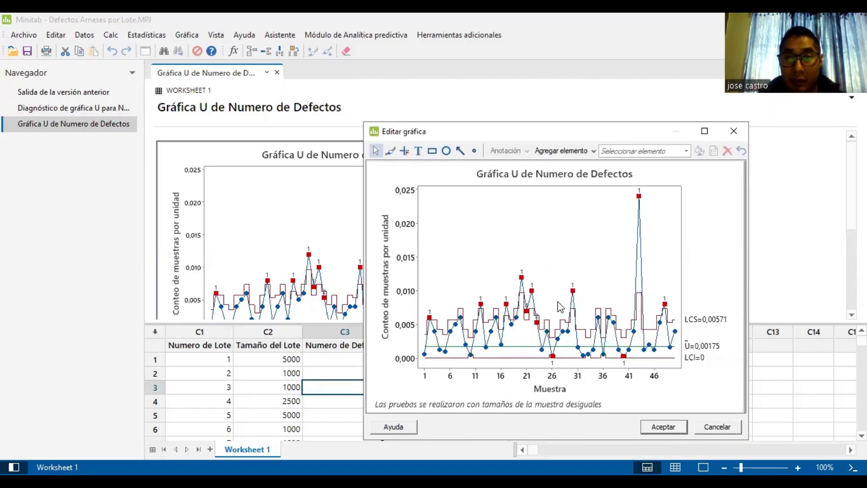
pyautogui.moveTo(621, 132); pyautogui.dragTo(680, 83)
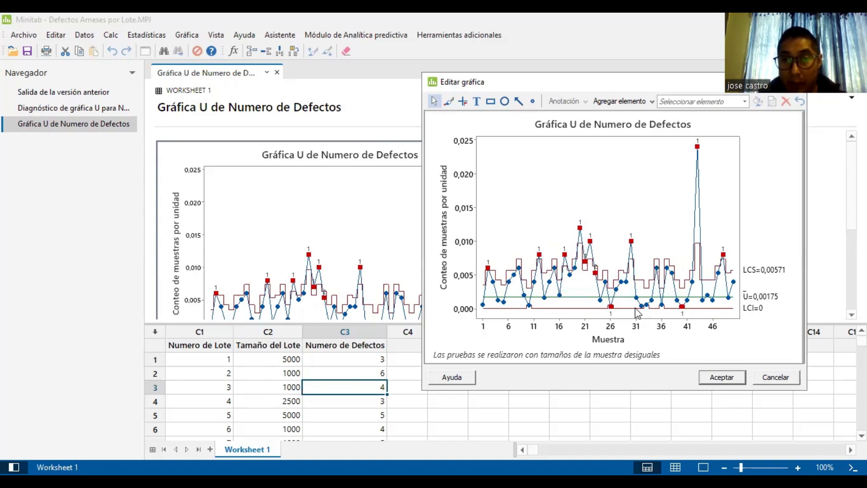
pyautogui.click(613, 312)
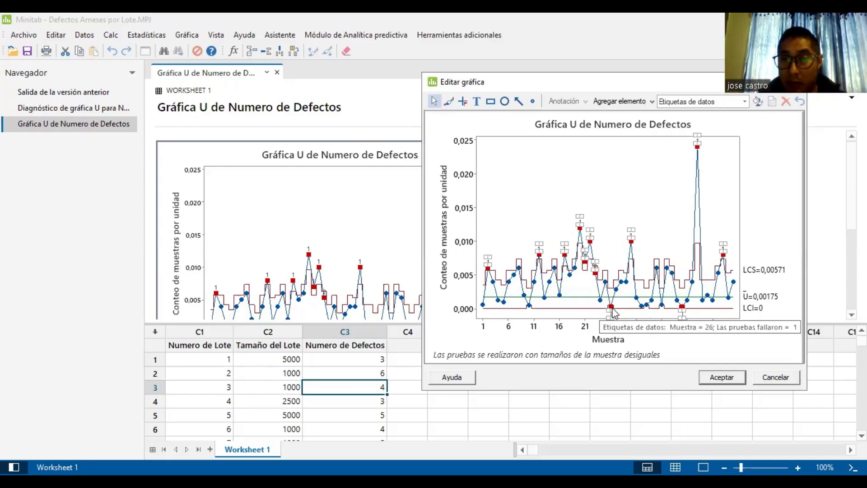
pyautogui.click(698, 149)
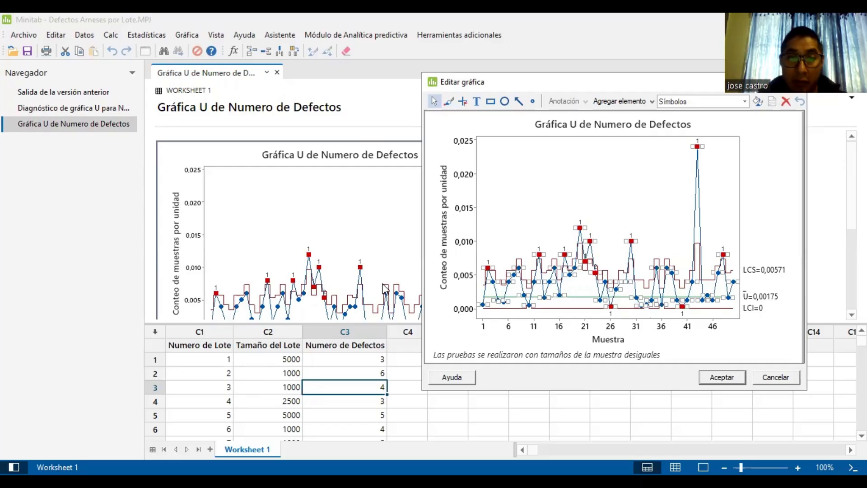
# Set up a Laney U' chart with Numero de Defectos as the variable and Tamaño del Lote as the subgroup sizes
pyautogui.click(147, 35)
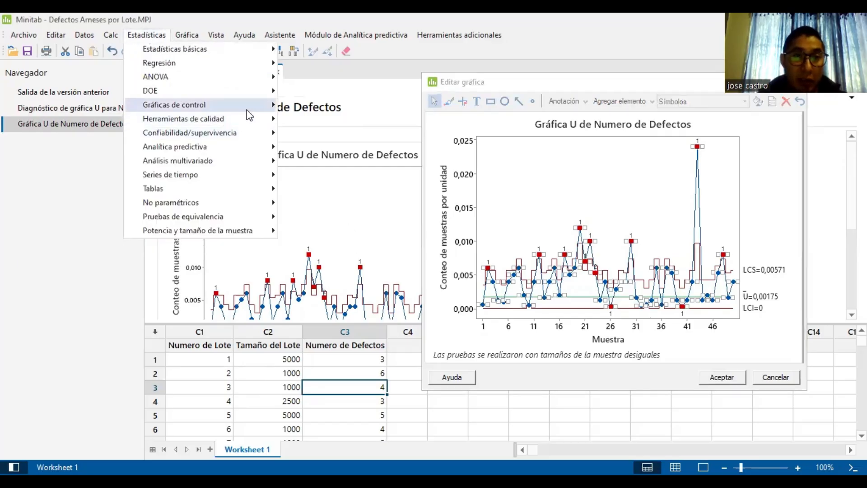
pyautogui.moveTo(247, 107)
pyautogui.moveTo(357, 156)
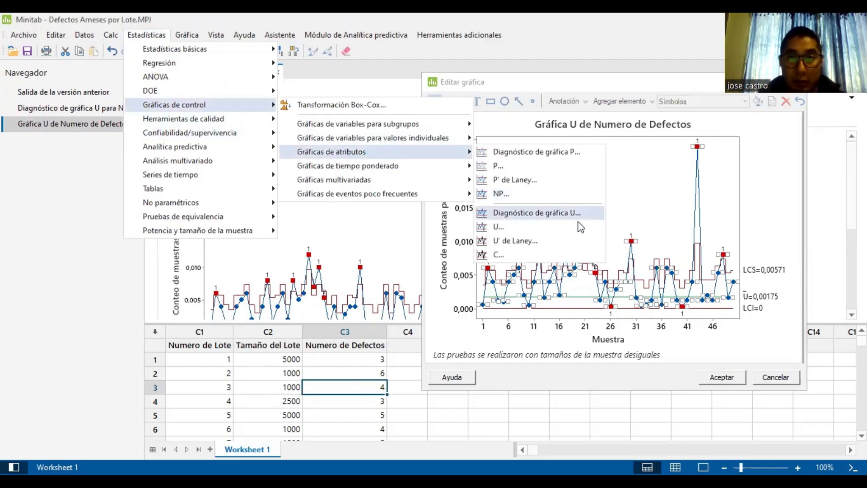
pyautogui.click(528, 241)
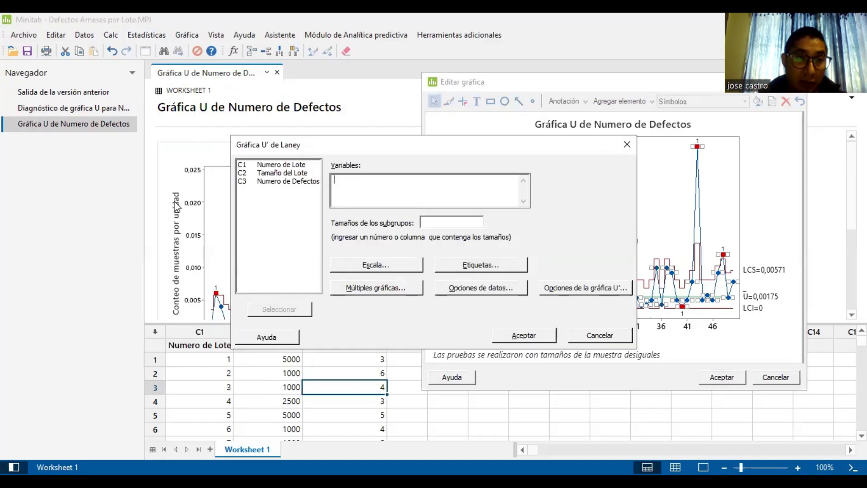
pyautogui.moveTo(280, 144); pyautogui.dragTo(169, 167)
pyautogui.doubleClick(149, 204)
pyautogui.click(328, 243)
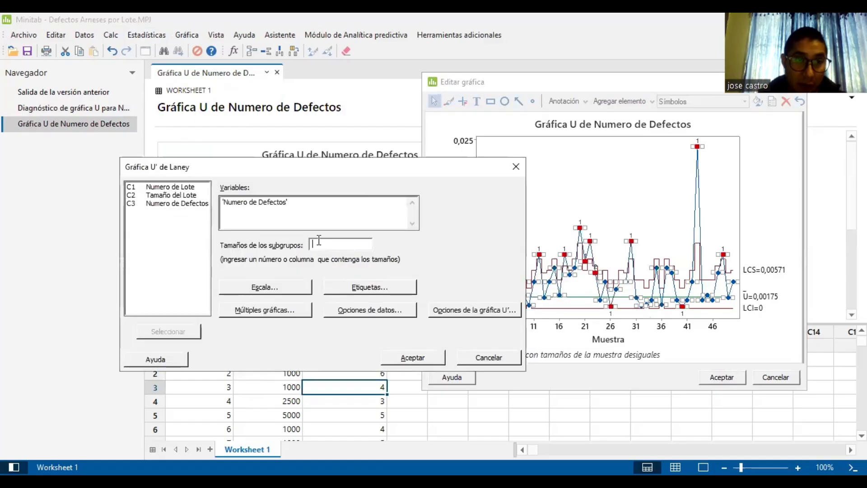
pyautogui.doubleClick(171, 195)
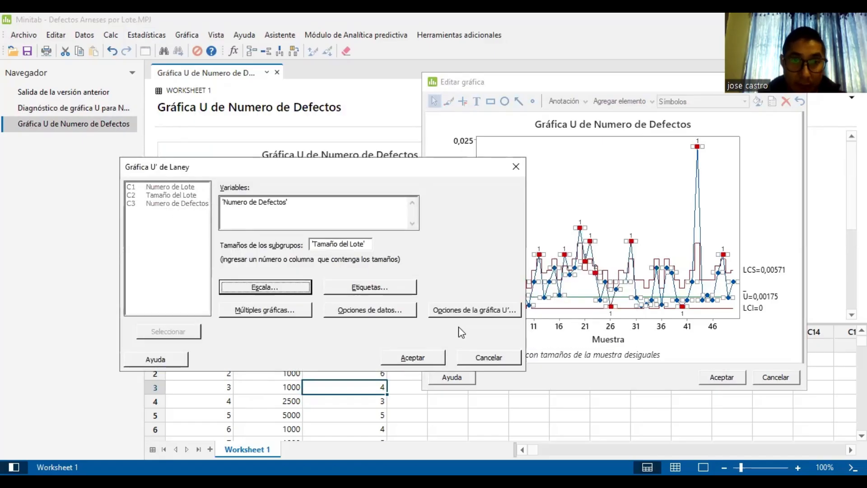
# Enable all four special-cause tests for the Laney U' chart with K values 3, 9, 6 and 14, and generate it
pyautogui.click(466, 310)
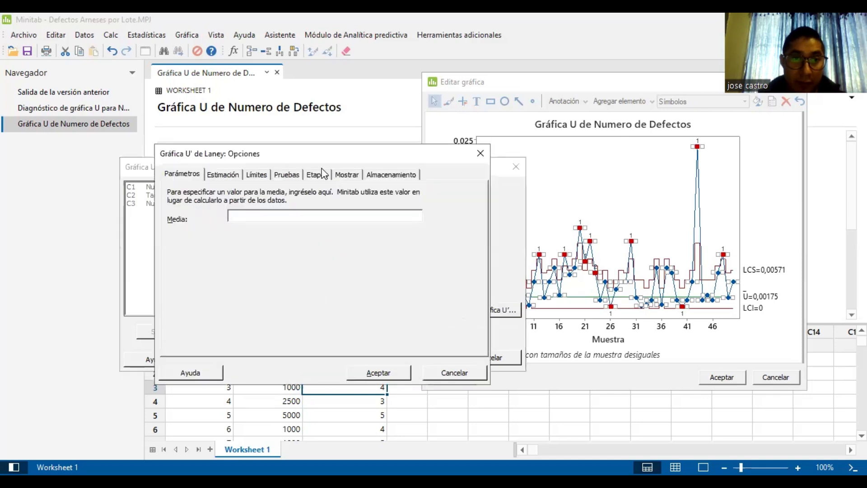
pyautogui.click(287, 176)
pyautogui.click(166, 228)
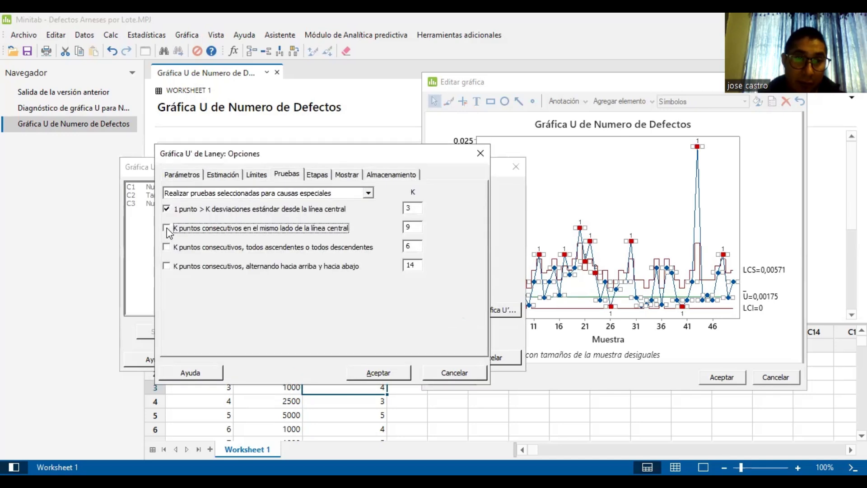
pyautogui.click(167, 248)
pyautogui.click(167, 266)
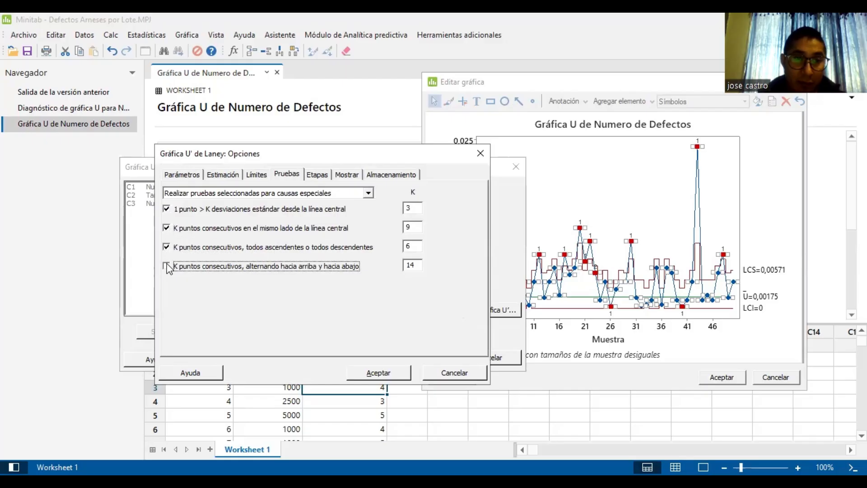
pyautogui.click(390, 375)
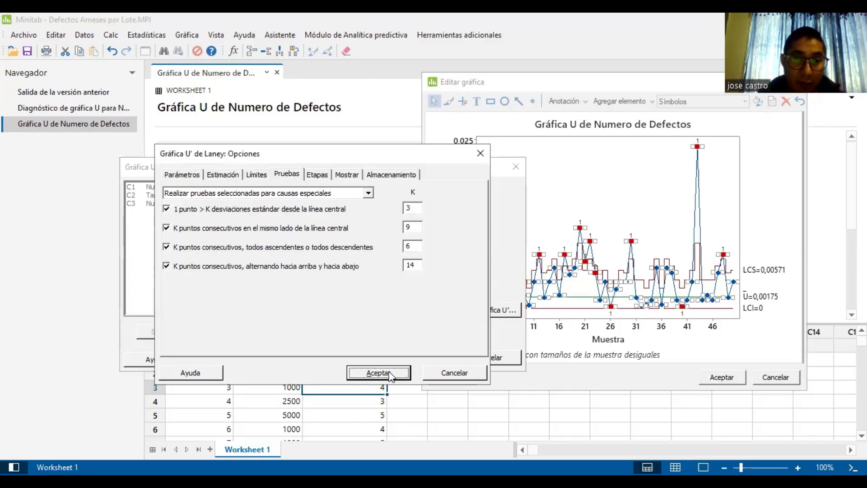
pyautogui.click(409, 356)
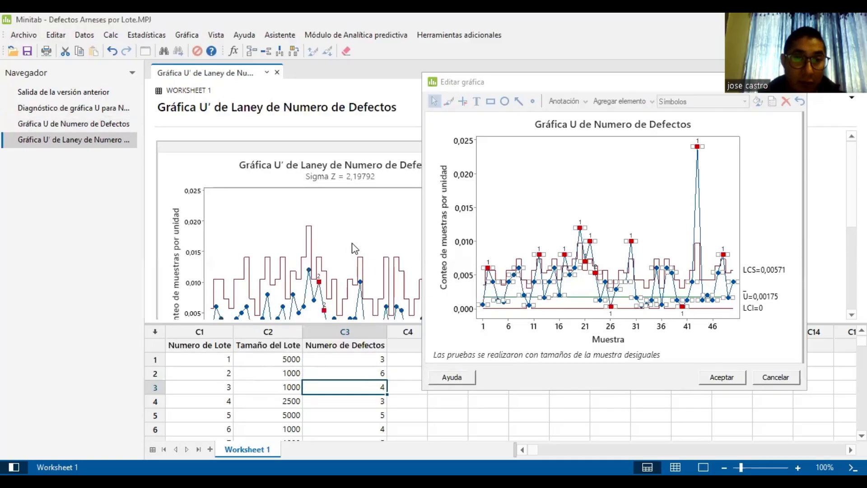
# Enlarge the Laney U' chart in its own window, then resize and align it beside the U chart
pyautogui.doubleClick(354, 248)
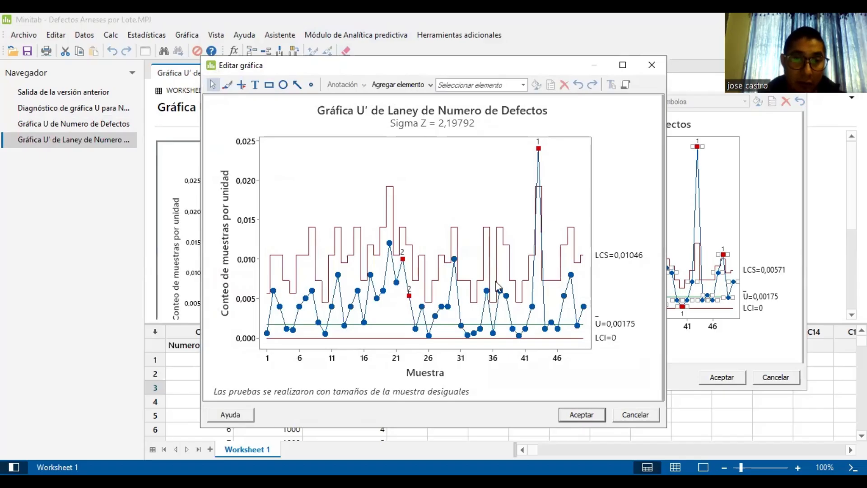
pyautogui.moveTo(429, 65); pyautogui.dragTo(238, 45)
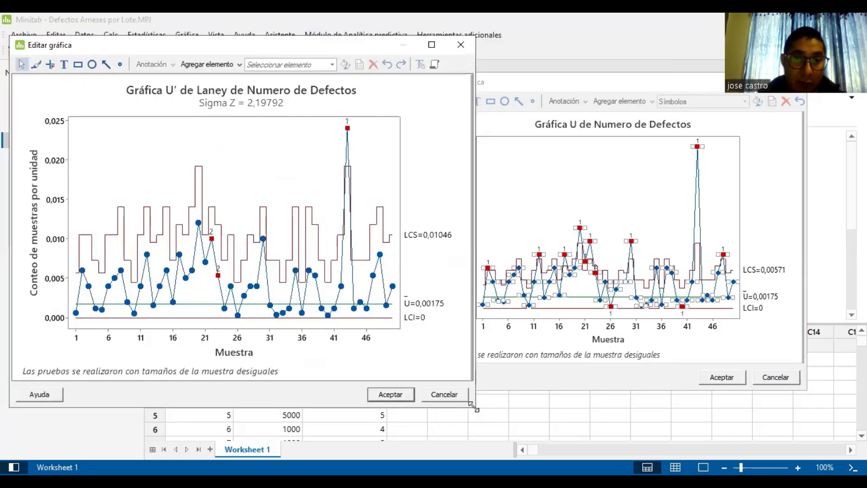
pyautogui.moveTo(473, 407); pyautogui.dragTo(411, 364)
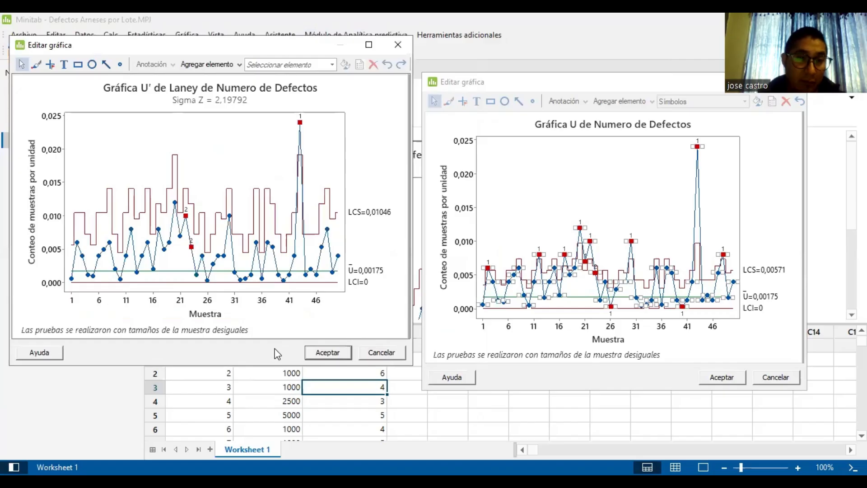
pyautogui.moveTo(261, 48); pyautogui.dragTo(265, 73)
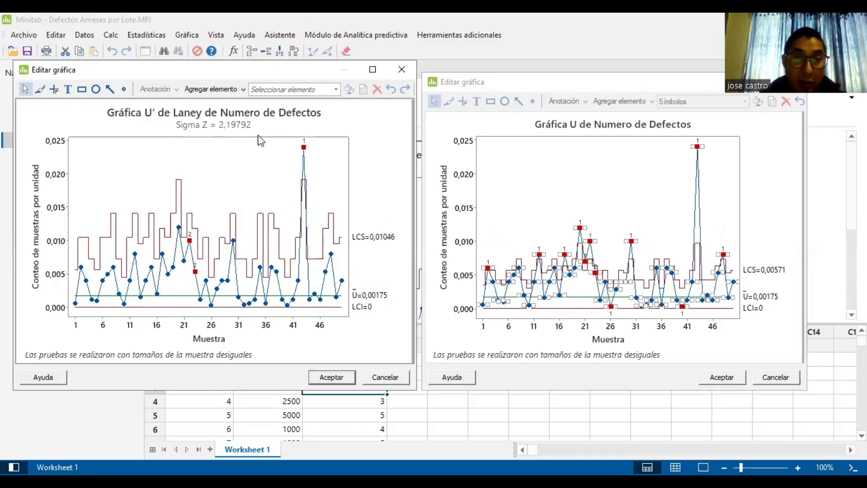
# Compare the flagged point at sample 43 on the Laney U' and U charts, and close both chart windows
pyautogui.click(304, 148)
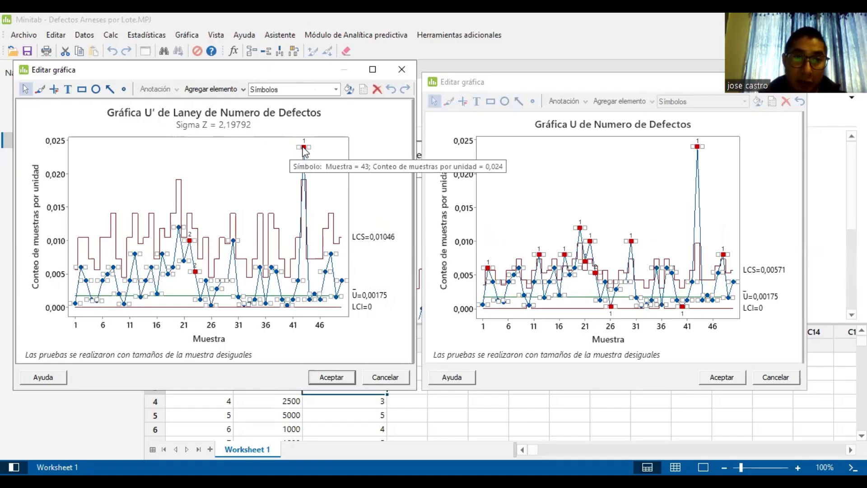
pyautogui.click(698, 145)
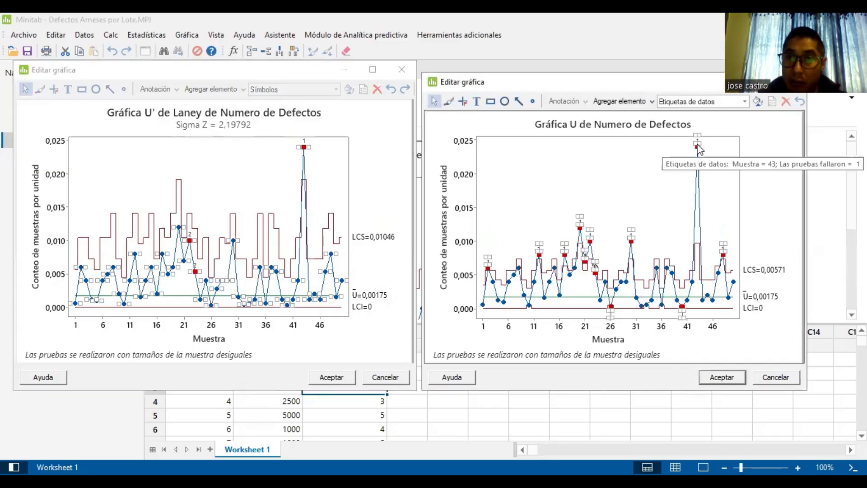
pyautogui.click(270, 234)
pyautogui.click(261, 201)
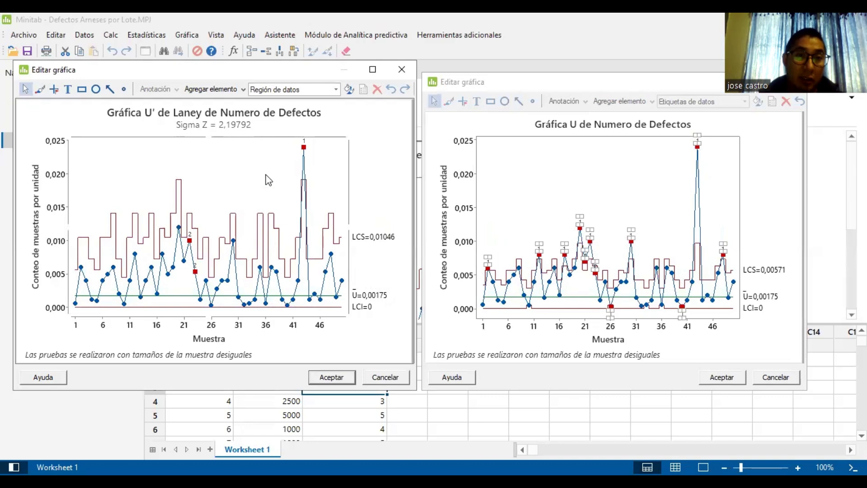
pyautogui.click(412, 69)
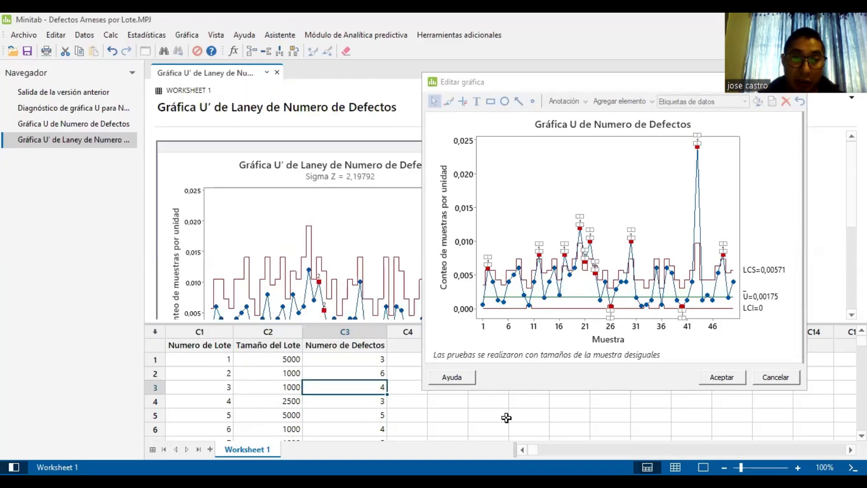
pyautogui.press('Escape')
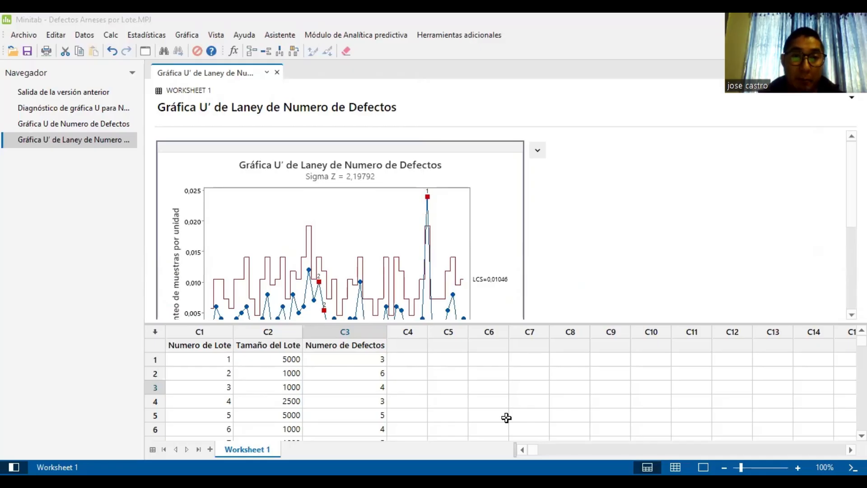
# Switch to PowerPoint and display slide 27, which introduces C charts
pyautogui.hotkey('alt', 'Tab')
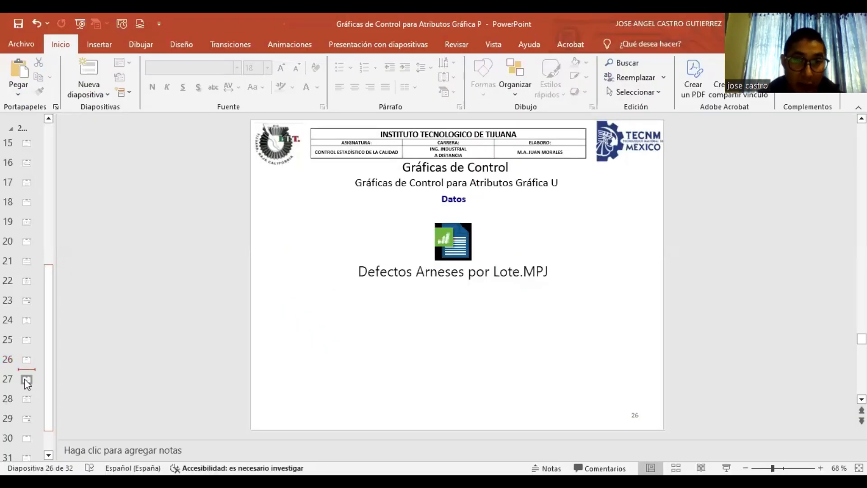
pyautogui.click(25, 379)
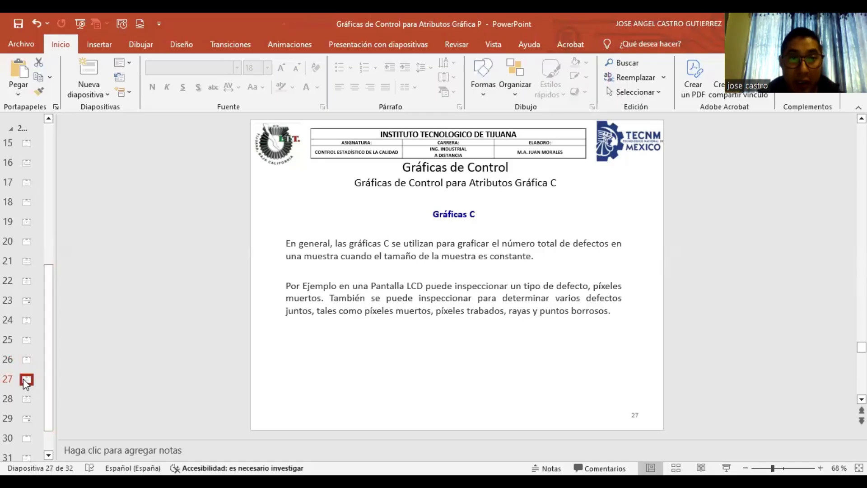